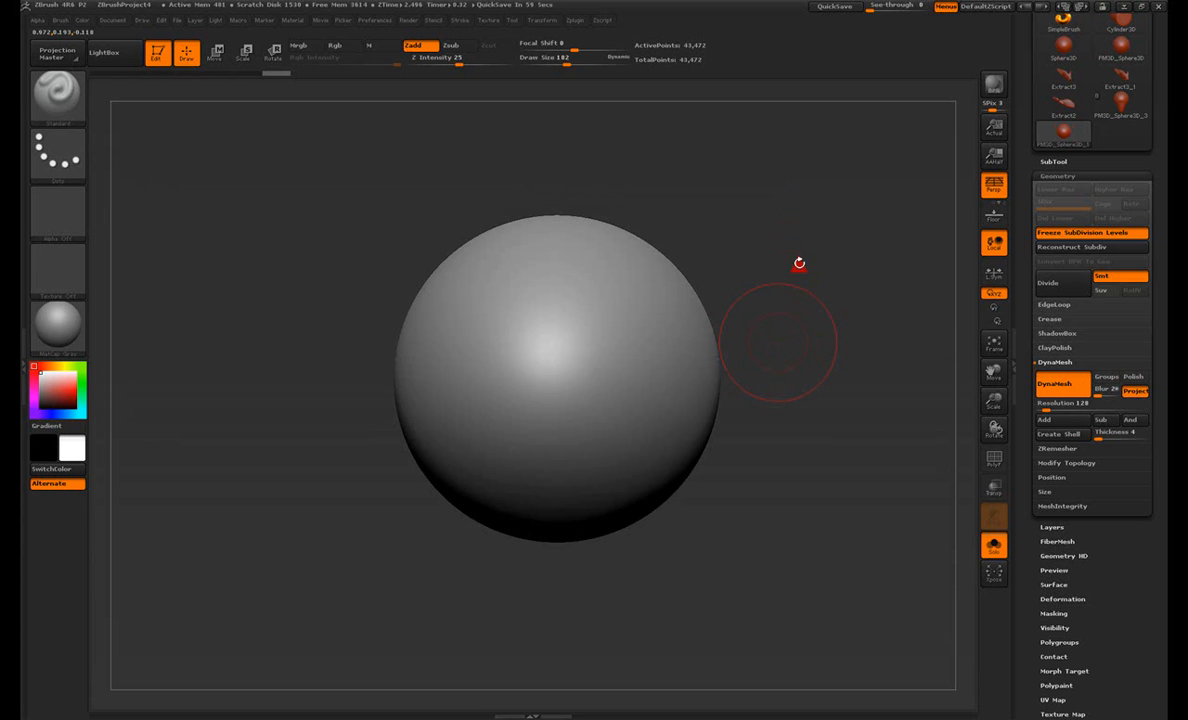
Step: Pull the sphere's upper sides outward symmetrically with the Move brush and start a bulge at its lower front
left_click_drag(820, 235, 795, 222, "alt")
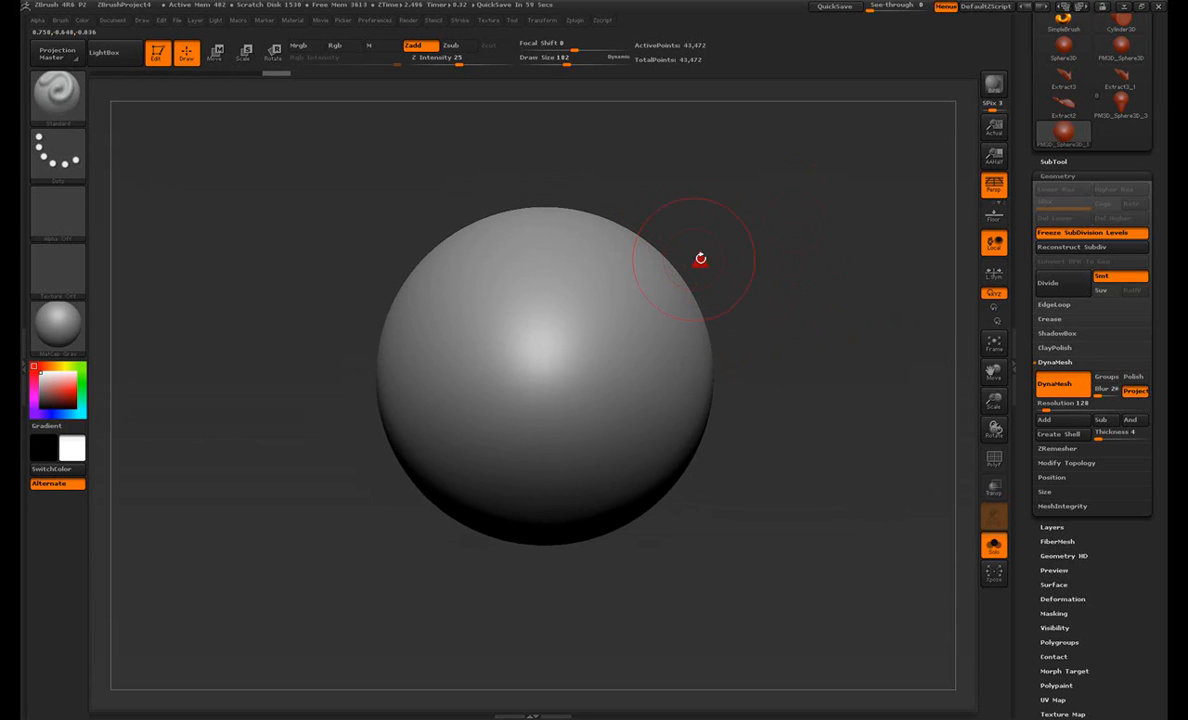
left_click_drag(757, 229, 754, 258, "alt")
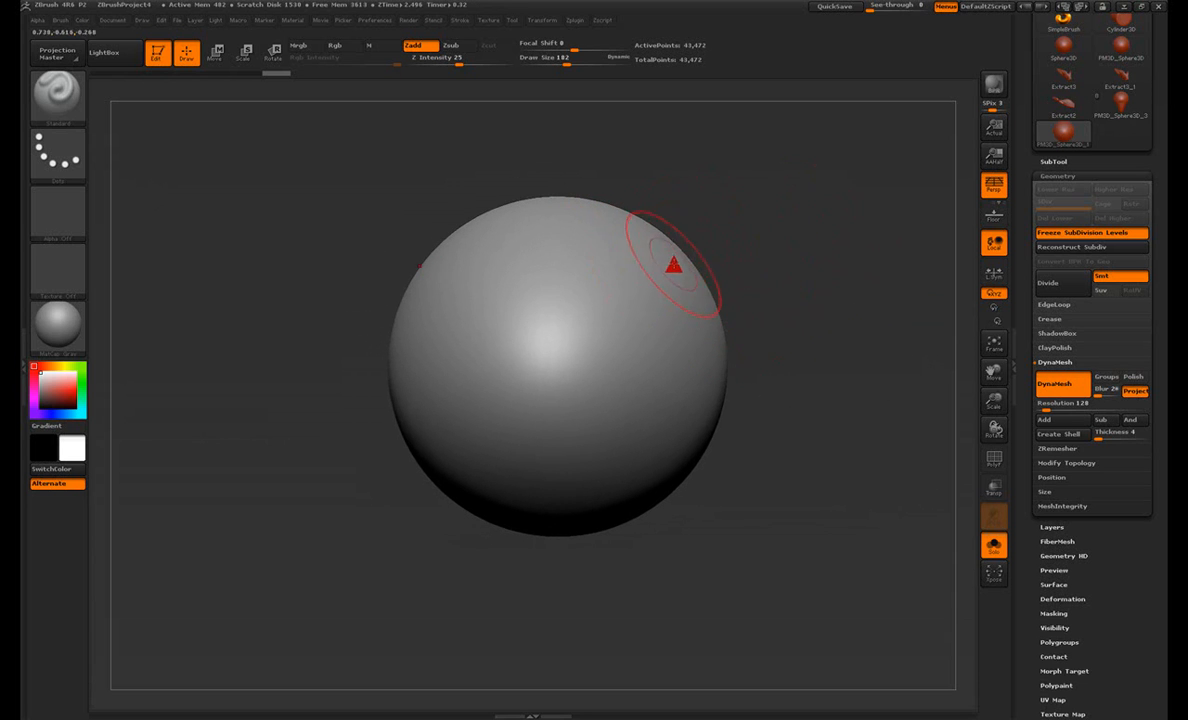
left_click(62, 100)
left_click(745, 262)
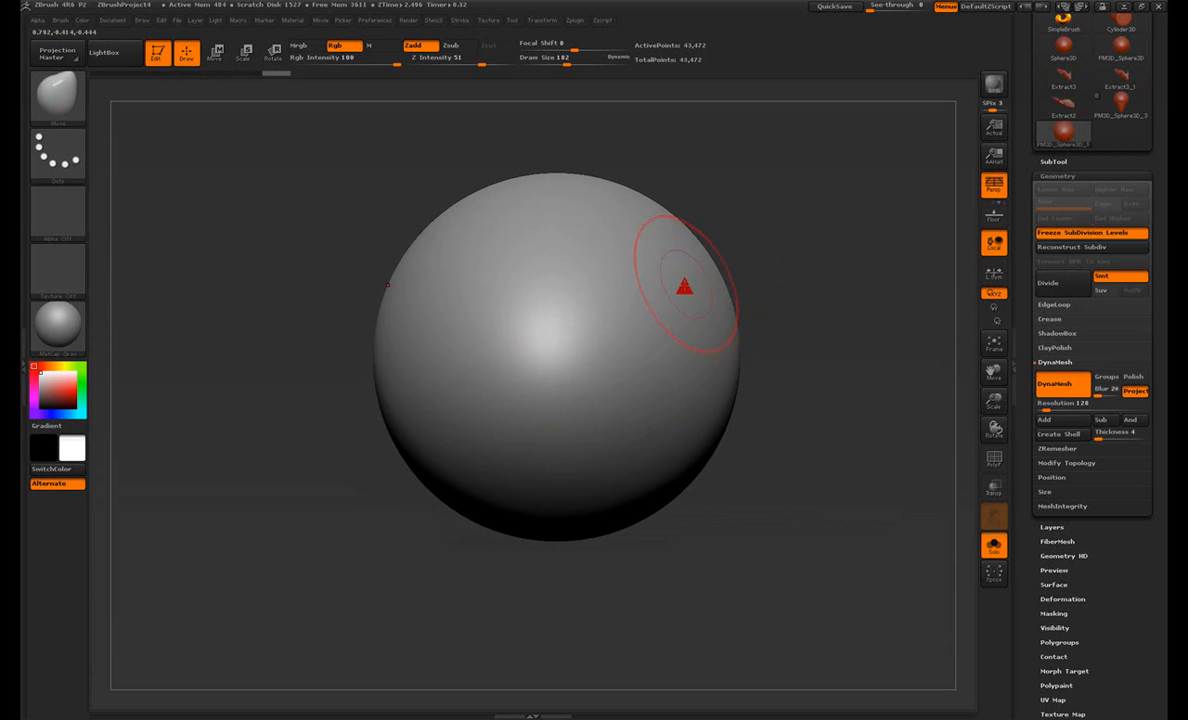
key("s")
mouse_move(645, 236)
left_mouse_down()
mouse_move(683, 234)
mouse_move(724, 257)
mouse_move(681, 239)
left_mouse_up()
mouse_move(449, 336)
left_mouse_down()
mouse_move(414, 361)
mouse_move(428, 410)
left_mouse_up()
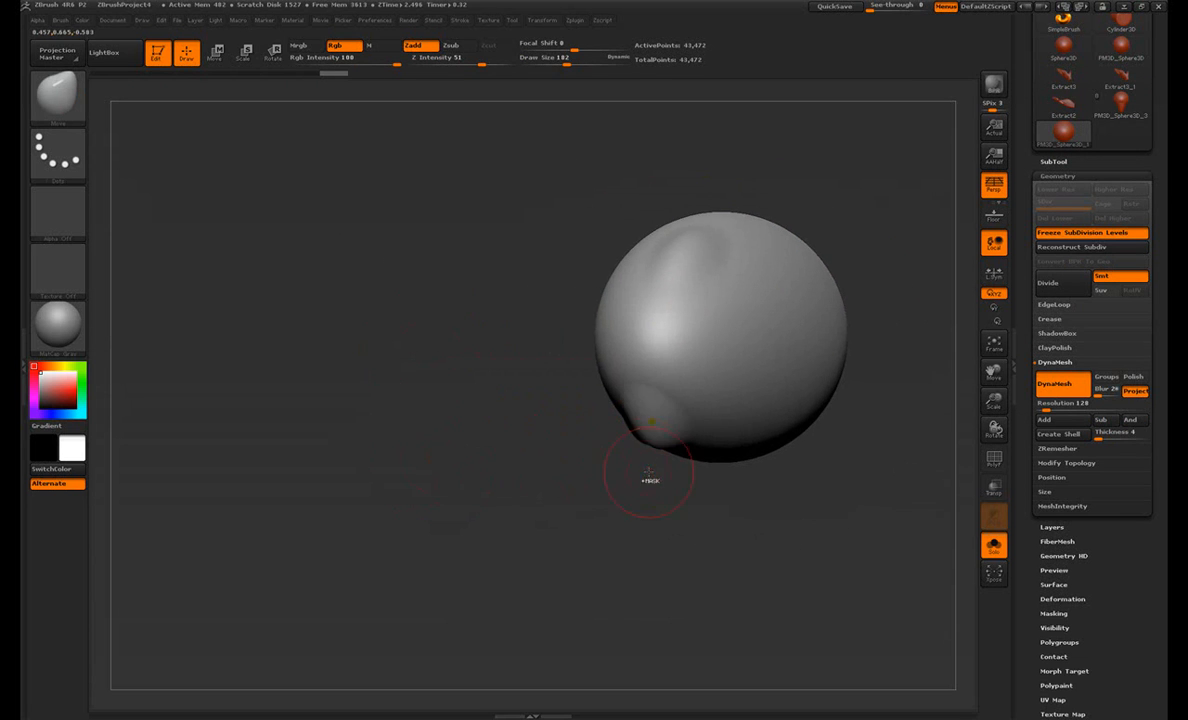
left_click_drag(599, 504, 697, 497)
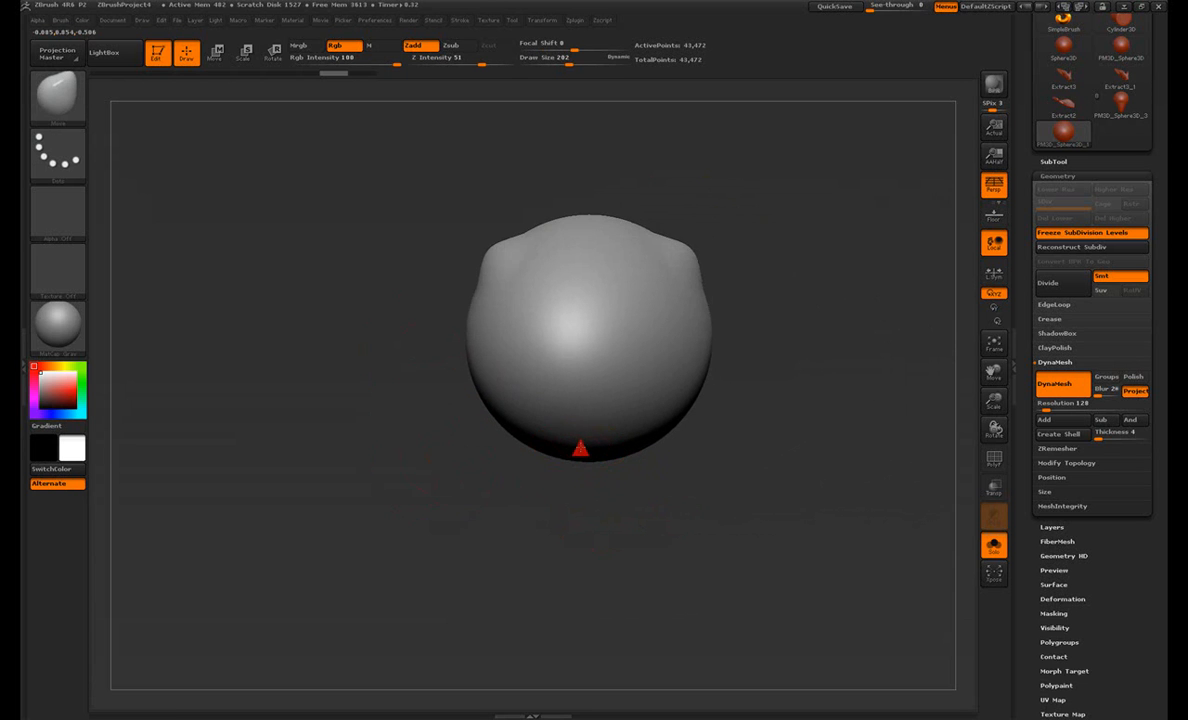
Step: Enlarge the Move brush to draw size 314 and pull the lower front down into a tapered chin, widening the upper head
left_click_drag(583, 453, 587, 489)
mouse_move(700, 425)
left_mouse_down()
mouse_move(732, 419)
mouse_move(538, 360)
left_mouse_up()
mouse_move(450, 298)
left_mouse_down("alt")
mouse_move(430, 360)
mouse_move(602, 318)
left_mouse_up("alt")
left_click_drag(726, 325, 630, 320)
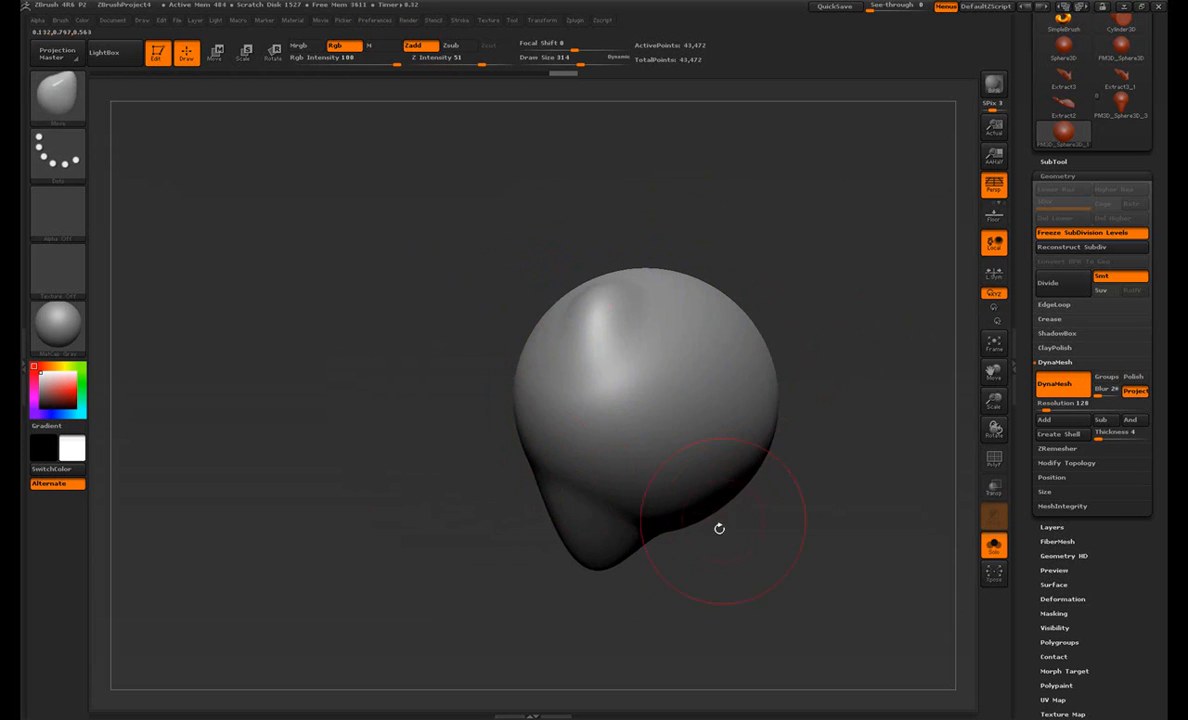
left_click_drag(790, 485, 757, 466, "shift")
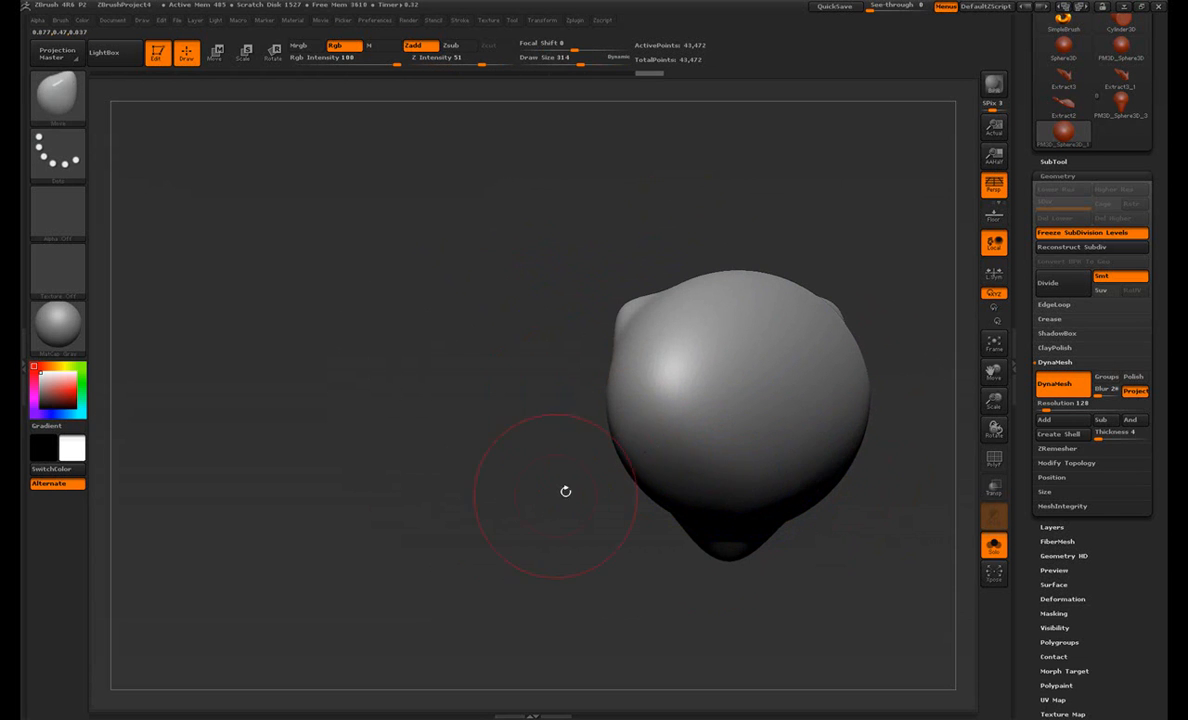
left_click_drag(500, 440, 590, 428)
left_click_drag(512, 328, 494, 314, "shift")
left_click_drag(710, 275, 850, 262)
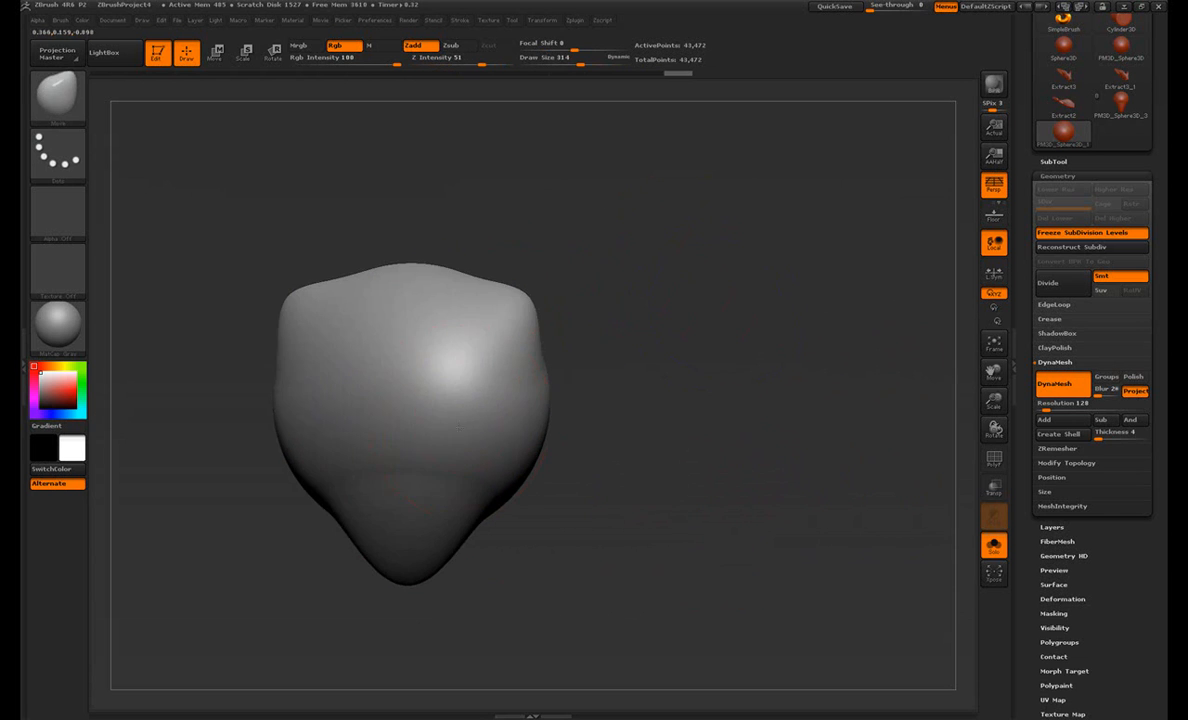
left_click_drag(605, 410, 755, 384, "alt")
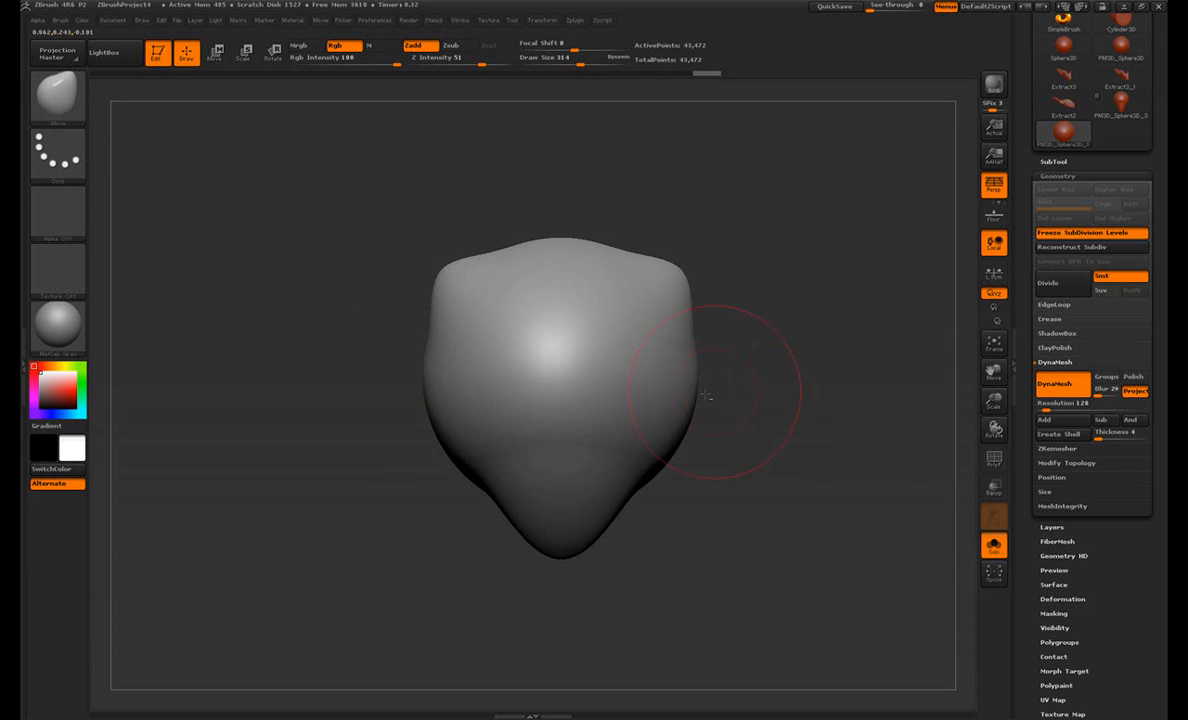
Step: Switch to the ClayBuildup brush at draw size 234 and lay the first strokes on the upper side of the head
left_click(58, 97)
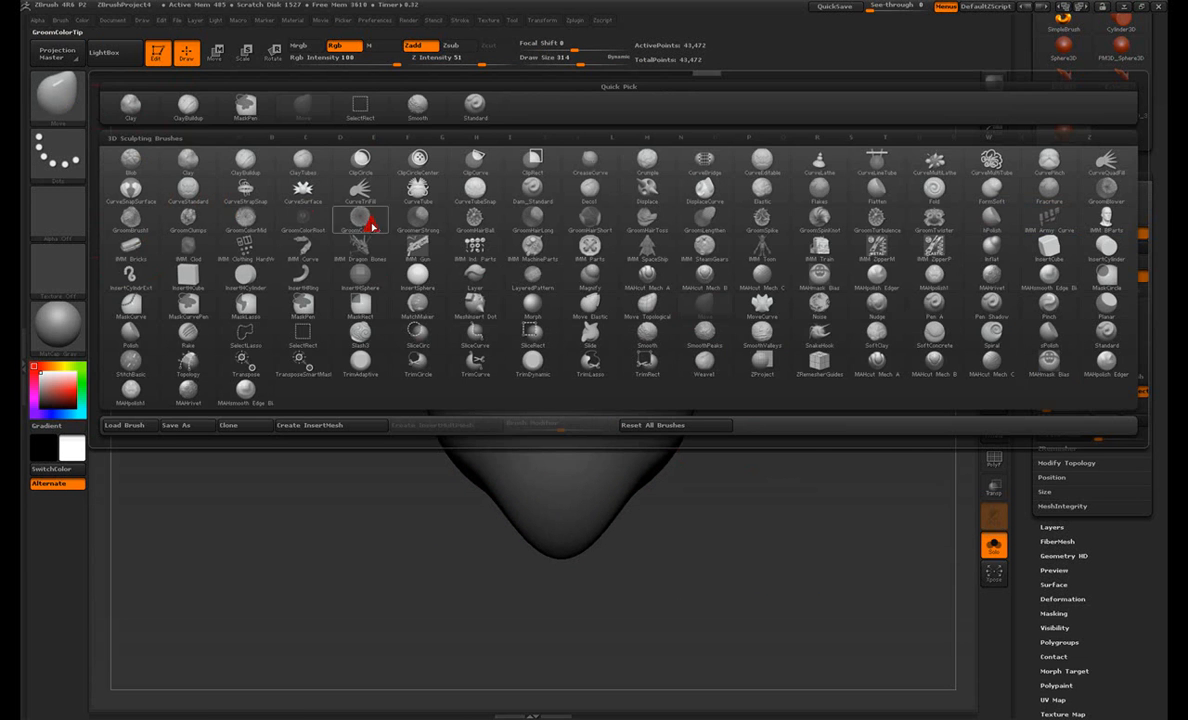
left_click(246, 160)
mouse_move(642, 191)
left_mouse_down()
mouse_move(777, 199)
mouse_move(781, 242)
left_mouse_up()
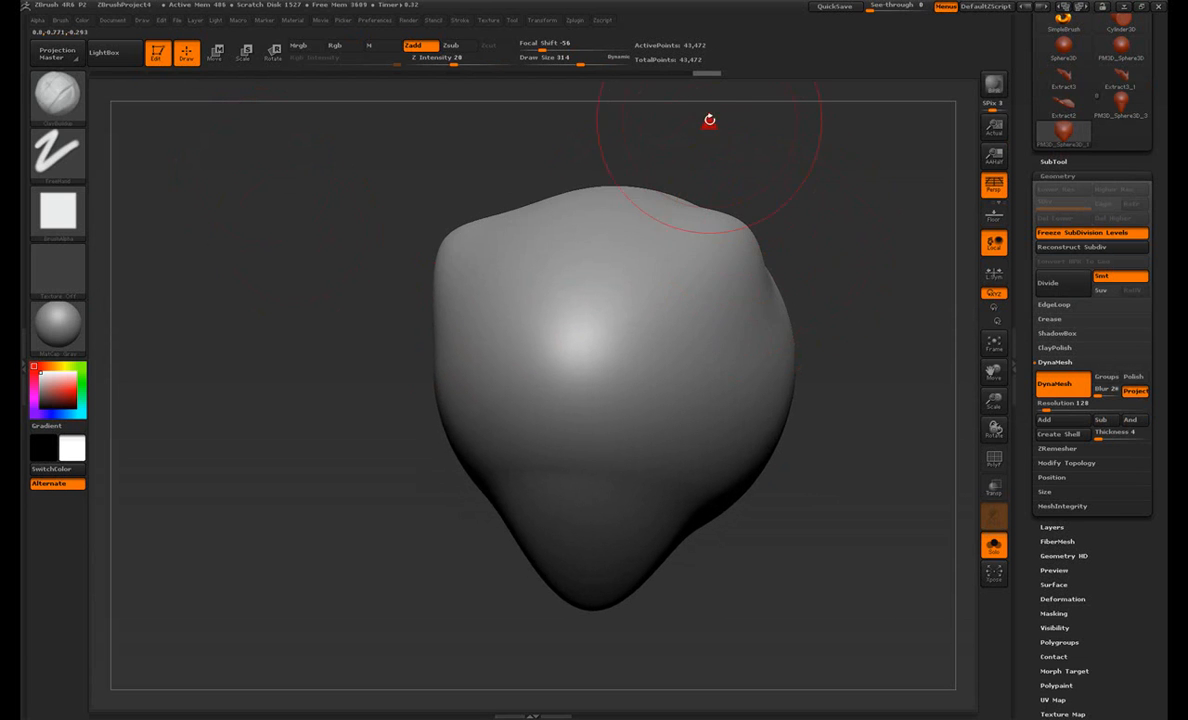
key("s")
left_click_drag(630, 297, 621, 296)
mouse_move(621, 296)
left_mouse_down()
mouse_move(700, 240)
mouse_move(671, 292)
left_mouse_up()
left_click_drag(830, 310, 576, 356)
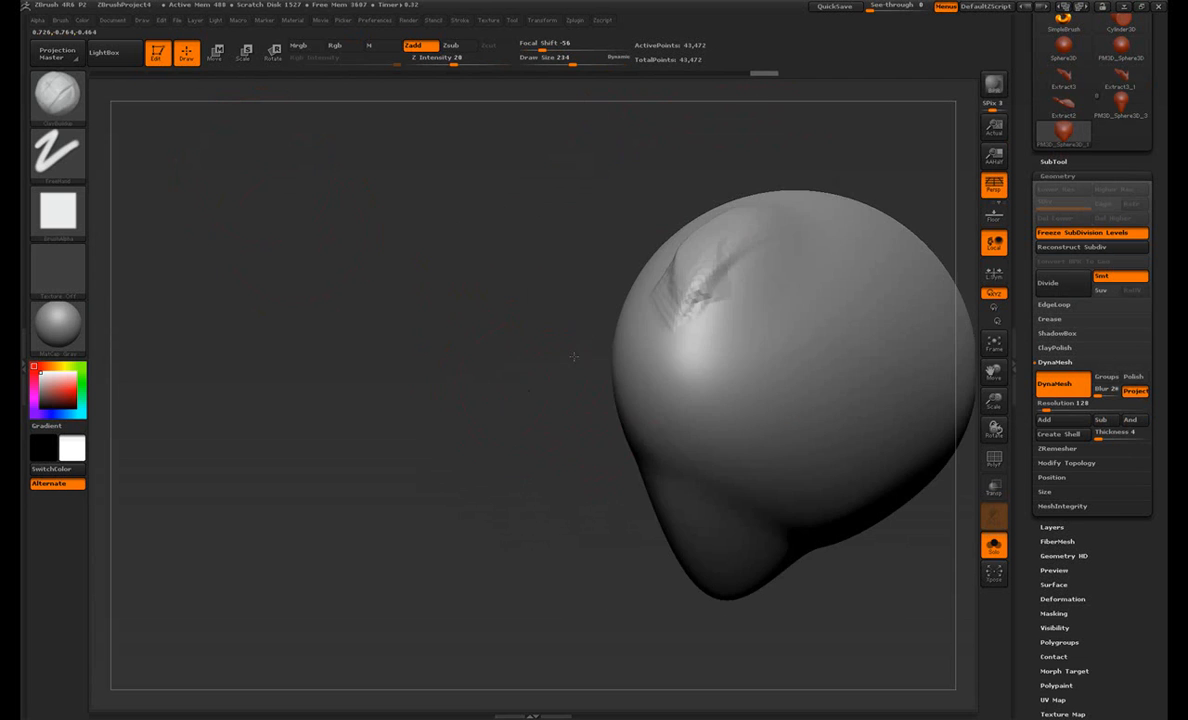
left_click_drag(753, 233, 672, 296)
Step: Build up ridges above the chin and shape a rounded hollow on the side of the head with ClayBuildup strokes
mouse_move(533, 385)
left_mouse_down()
mouse_move(636, 316)
mouse_move(578, 380)
left_mouse_up()
mouse_move(570, 300)
left_mouse_down()
mouse_move(560, 425)
mouse_move(650, 460)
mouse_move(590, 365)
left_mouse_up()
left_click_drag(840, 420, 720, 425)
mouse_move(760, 350)
left_mouse_down()
mouse_move(800, 300)
mouse_move(809, 316)
left_mouse_up()
left_click_drag(491, 459, 400, 450)
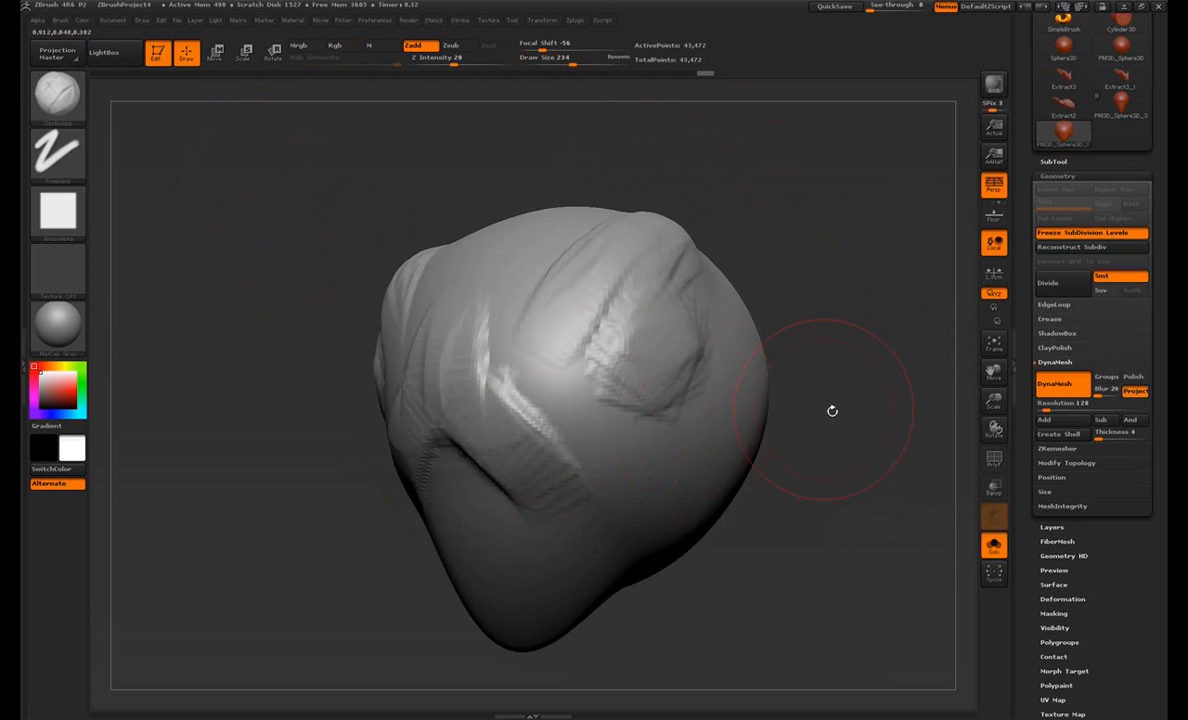
left_click_drag(830, 408, 708, 382)
left_click_drag(440, 395, 530, 395)
mouse_move(530, 300)
left_mouse_down()
mouse_move(540, 390)
mouse_move(564, 371)
mouse_move(520, 350)
mouse_move(450, 400)
left_mouse_up()
left_click_drag(260, 470, 382, 530)
Step: Deepen the hollows on both sides of the head and smooth the rough clay strokes across the face
mouse_move(365, 330)
left_mouse_down("shift")
mouse_move(360, 386)
mouse_move(480, 268)
mouse_move(464, 347)
left_mouse_up("shift")
left_click_drag(606, 335, 788, 302, "alt")
mouse_move(535, 305)
left_mouse_down()
mouse_move(530, 430)
mouse_move(477, 491)
left_mouse_up()
mouse_move(331, 552)
left_mouse_down()
mouse_move(300, 318)
mouse_move(310, 342)
mouse_move(282, 305)
mouse_move(299, 320)
left_mouse_up()
left_click_drag(302, 241, 334, 366)
left_click_drag(285, 265, 260, 310)
left_click_drag(690, 330, 516, 330)
left_click_drag(239, 414, 310, 430)
mouse_move(450, 300)
left_mouse_down("shift")
mouse_move(470, 330)
mouse_move(418, 486)
left_mouse_up("shift")
left_click_drag(740, 477, 660, 470, "shift")
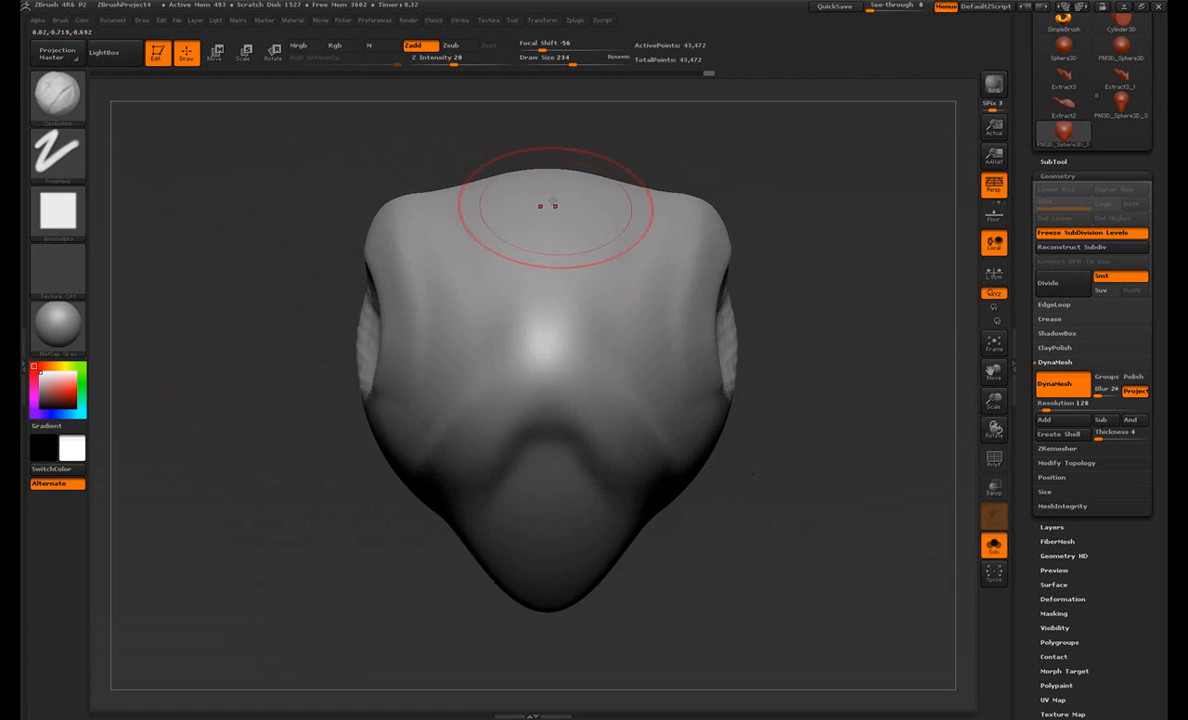
Step: Even out the forehead and the crown with ClayBuildup strokes and smooth the surface around the side hollows
left_click_drag(663, 151, 610, 200)
left_click_drag(812, 150, 774, 278, "alt")
mouse_move(508, 250)
left_mouse_down()
mouse_move(480, 290)
mouse_move(522, 283)
mouse_move(517, 271)
left_mouse_up()
left_click_drag(835, 292, 697, 341)
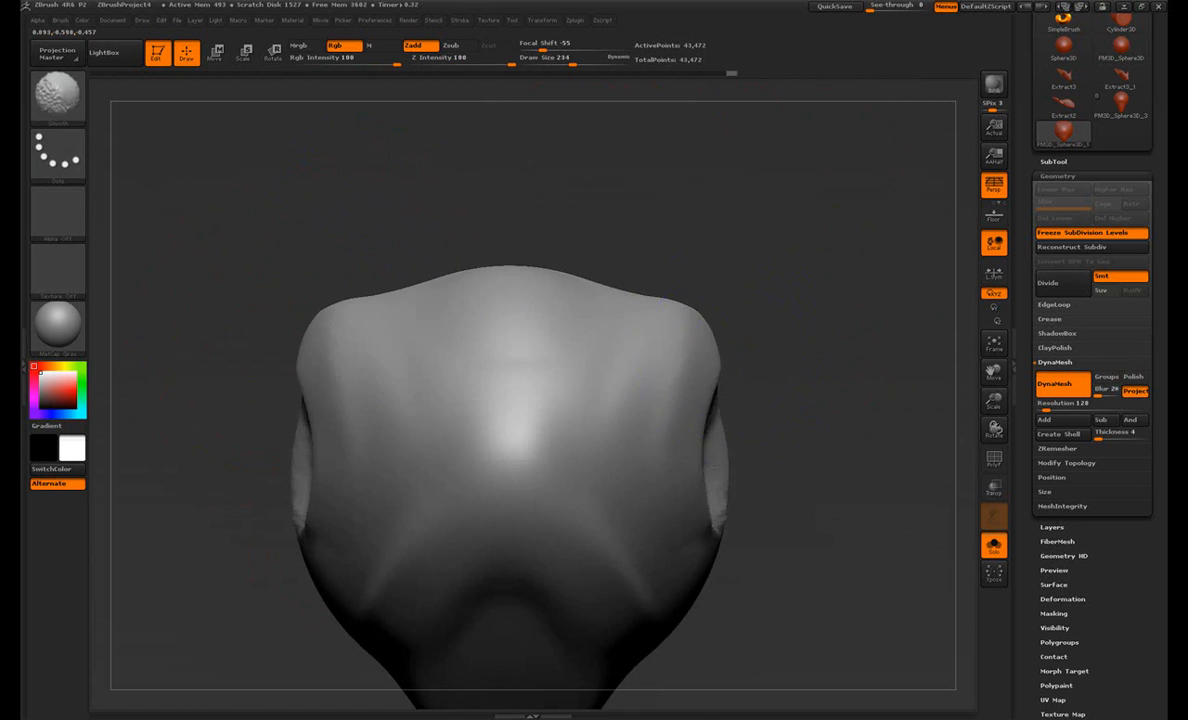
left_click_drag(760, 443, 852, 369)
mouse_move(472, 341)
left_mouse_down("alt")
mouse_move(456, 233)
mouse_move(435, 318)
mouse_move(382, 379)
mouse_move(470, 590)
left_mouse_up("alt")
left_click_drag(540, 355, 532, 320, "shift")
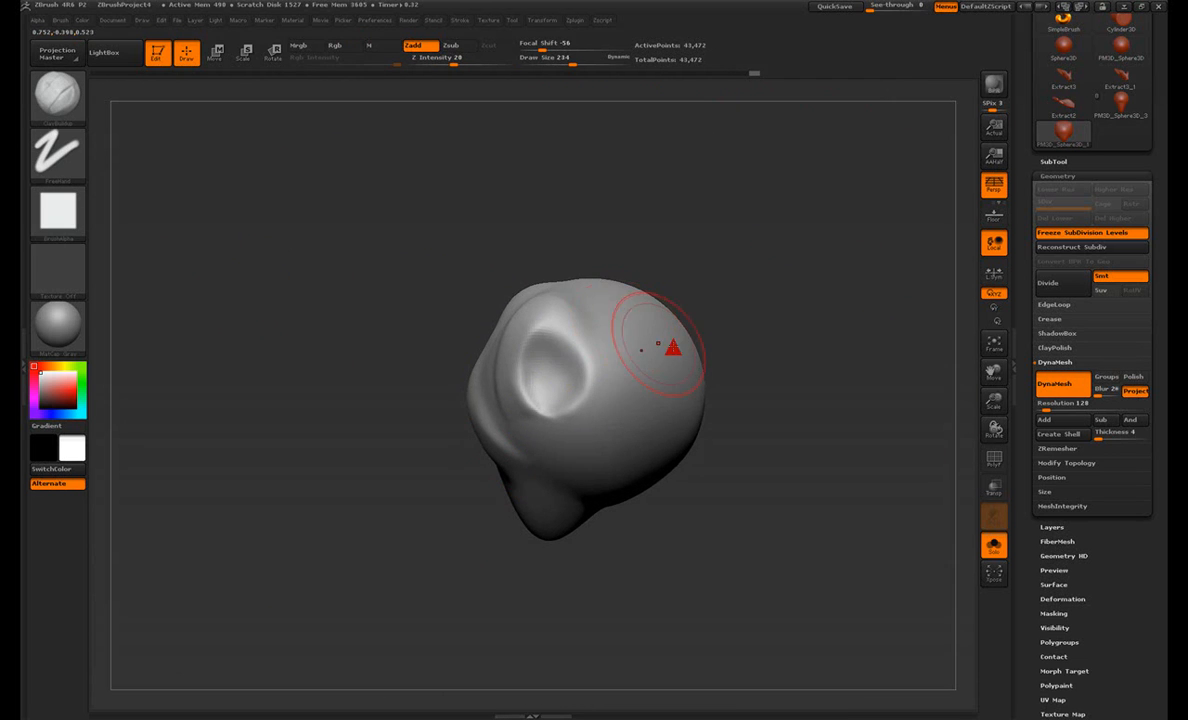
Step: Reshape the back of the head and the jaw outline with the Move brush at draw size 382, smoothing the face
left_click(58, 98)
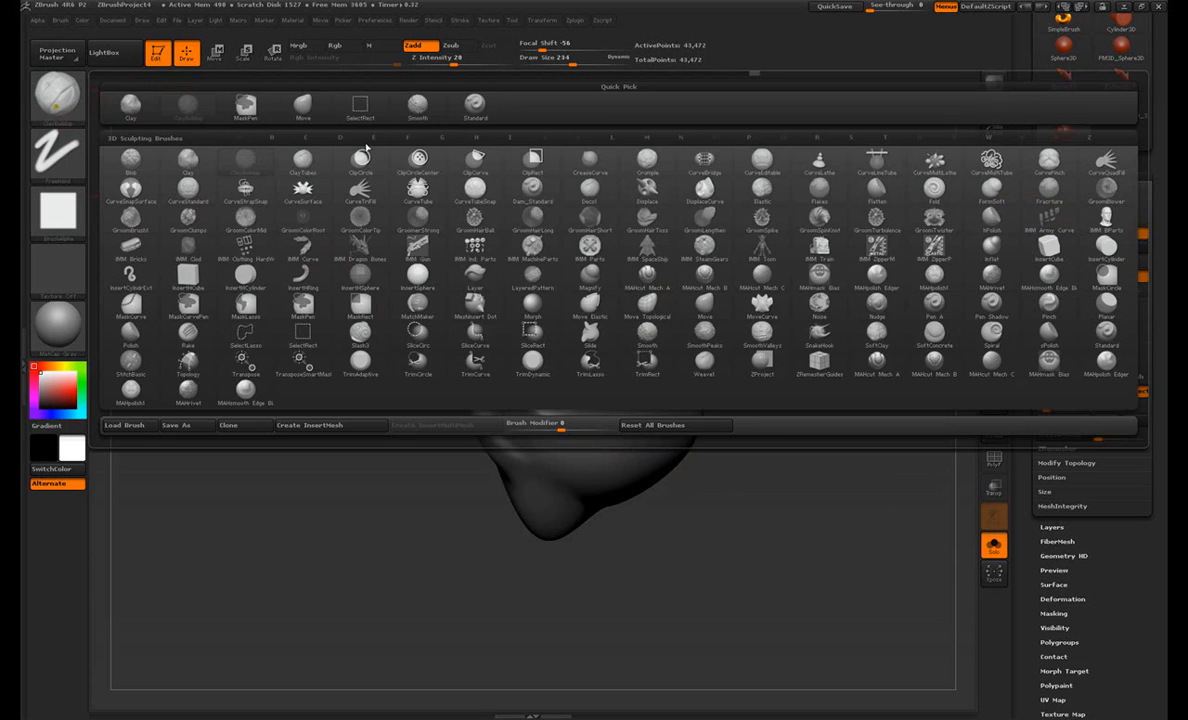
left_click(694, 313)
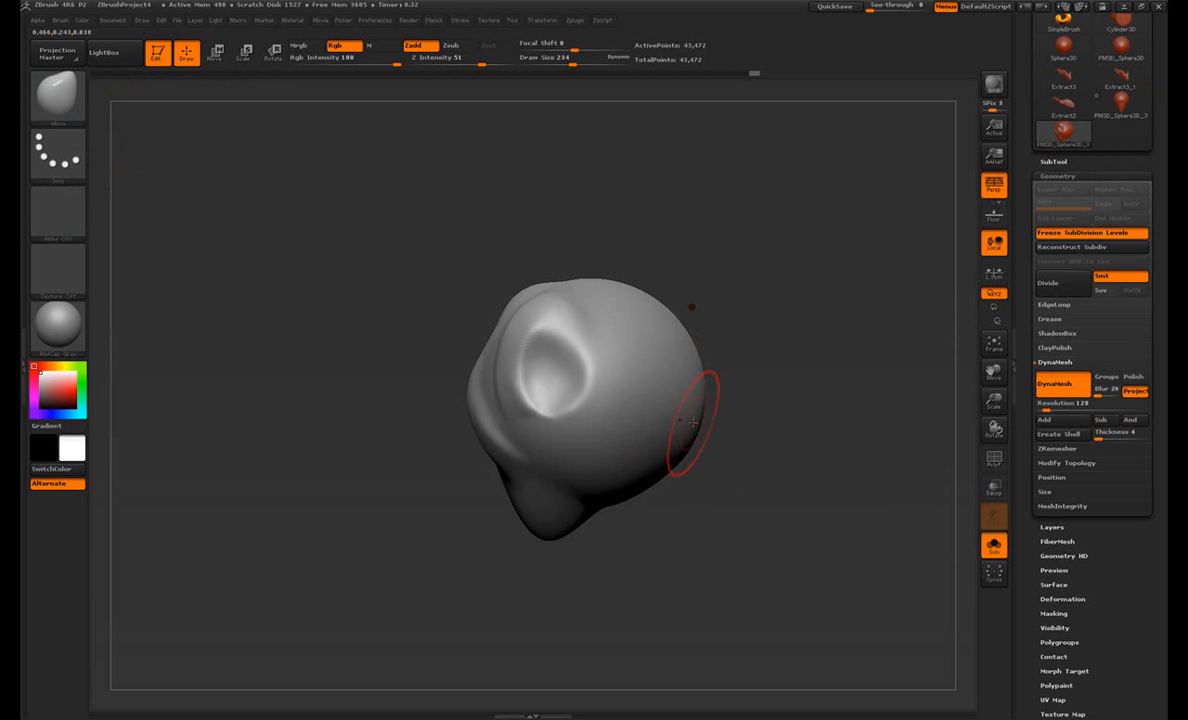
left_click_drag(674, 462, 666, 465)
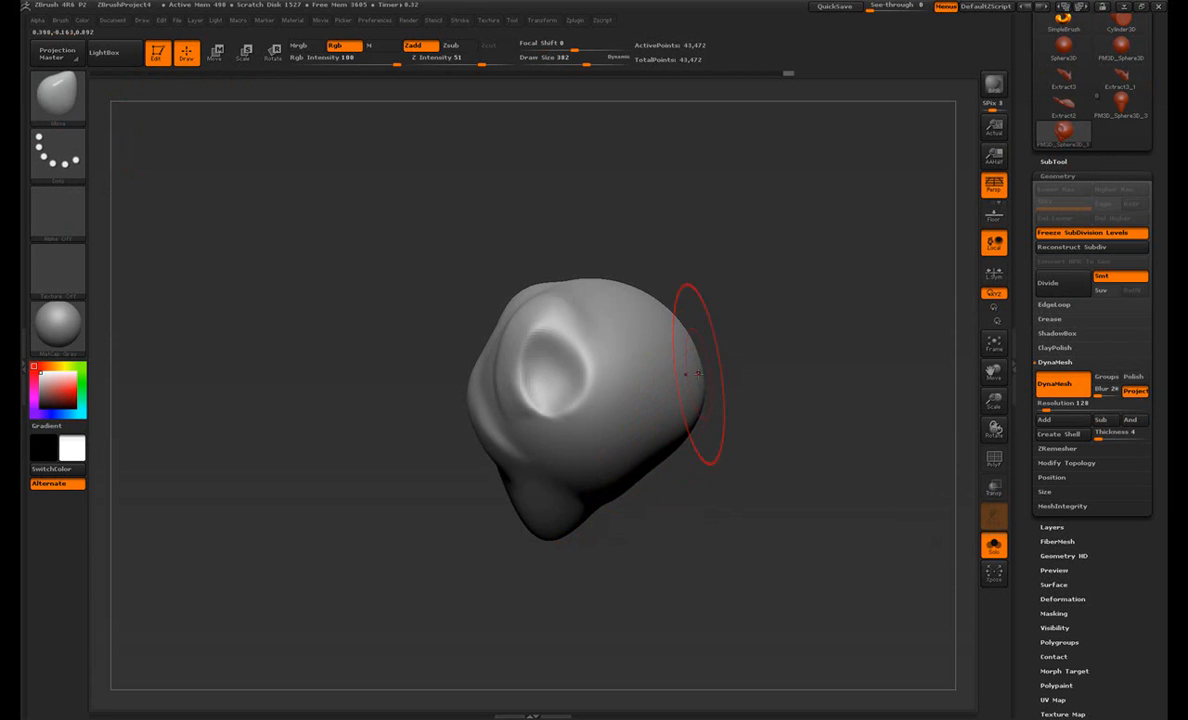
left_click_drag(806, 335, 841, 342)
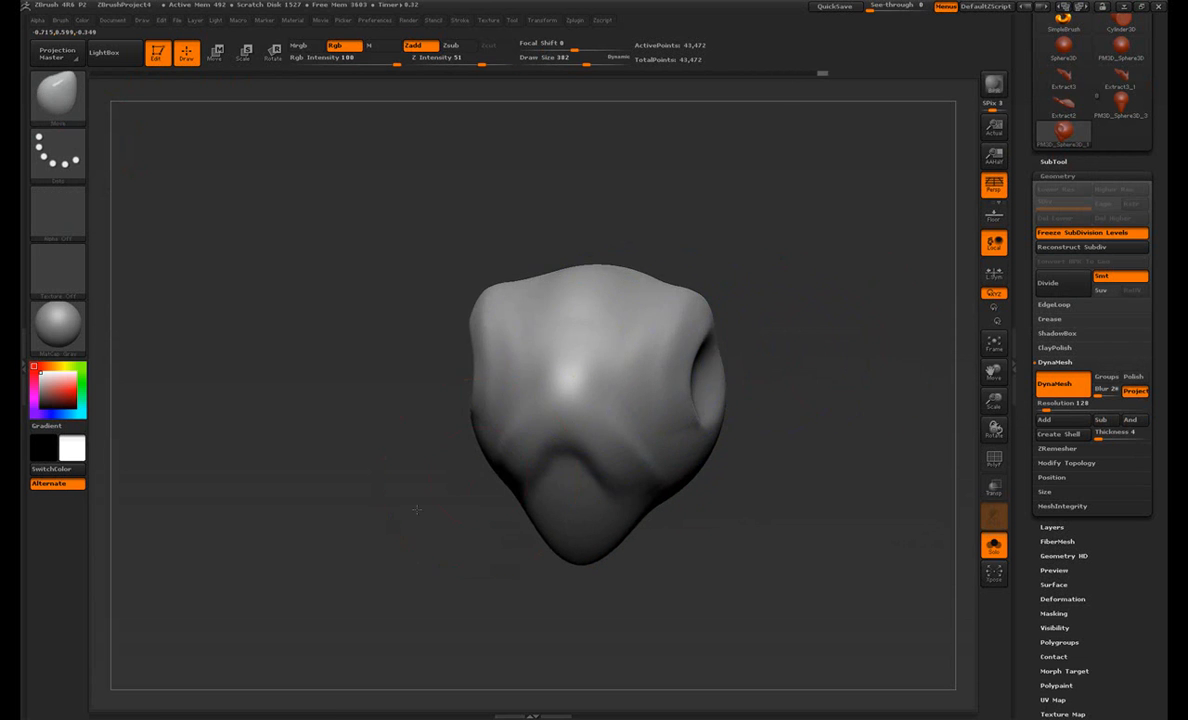
left_click_drag(456, 487, 480, 408, "shift")
mouse_move(555, 565)
left_mouse_down()
mouse_move(515, 551)
mouse_move(556, 580)
mouse_move(734, 453)
left_mouse_up()
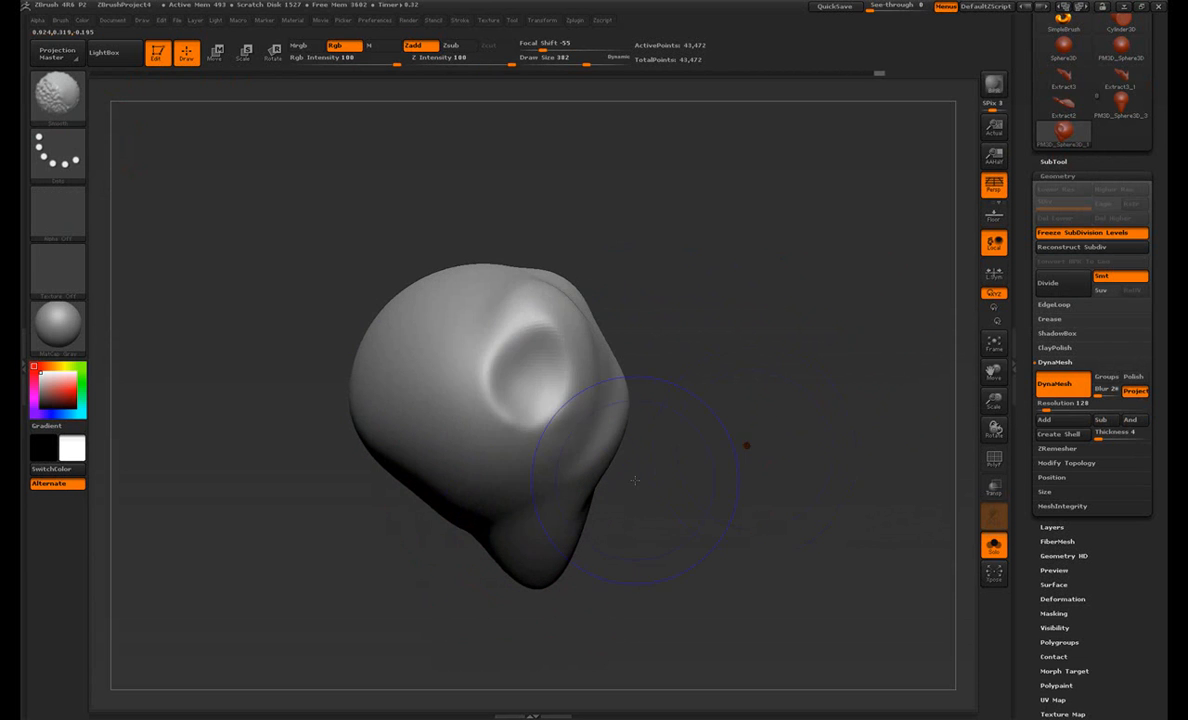
left_click_drag(666, 297, 684, 379)
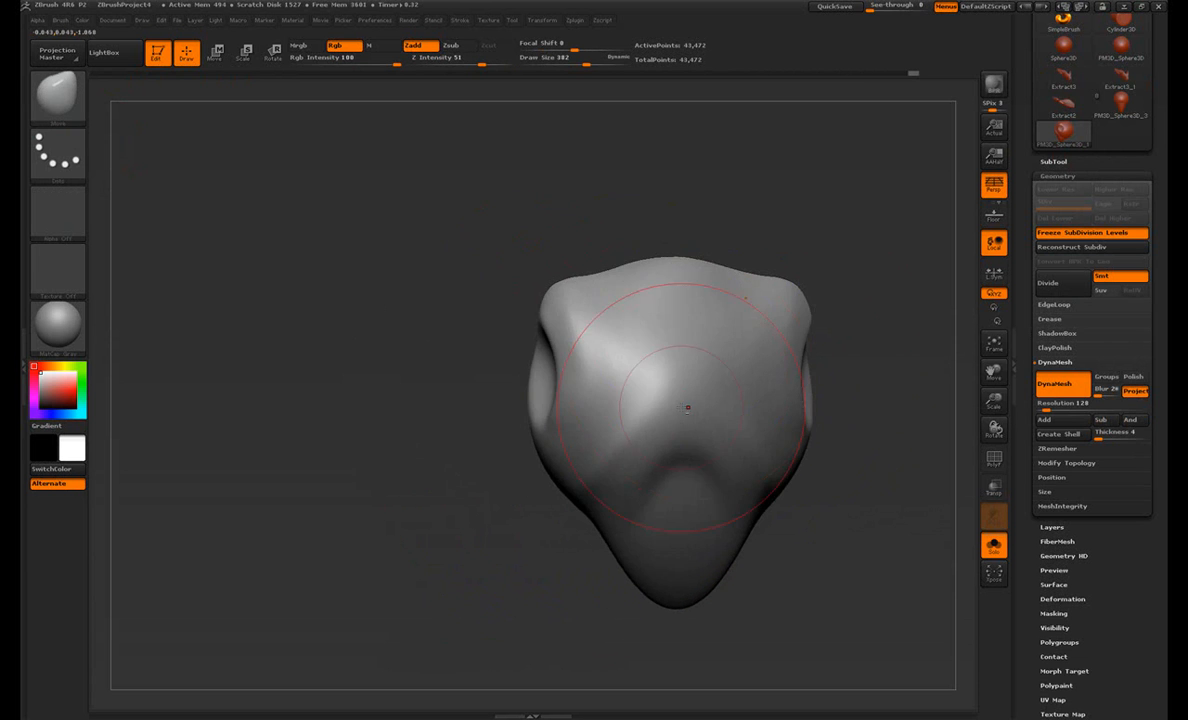
key("b")
key("d")
key("s")
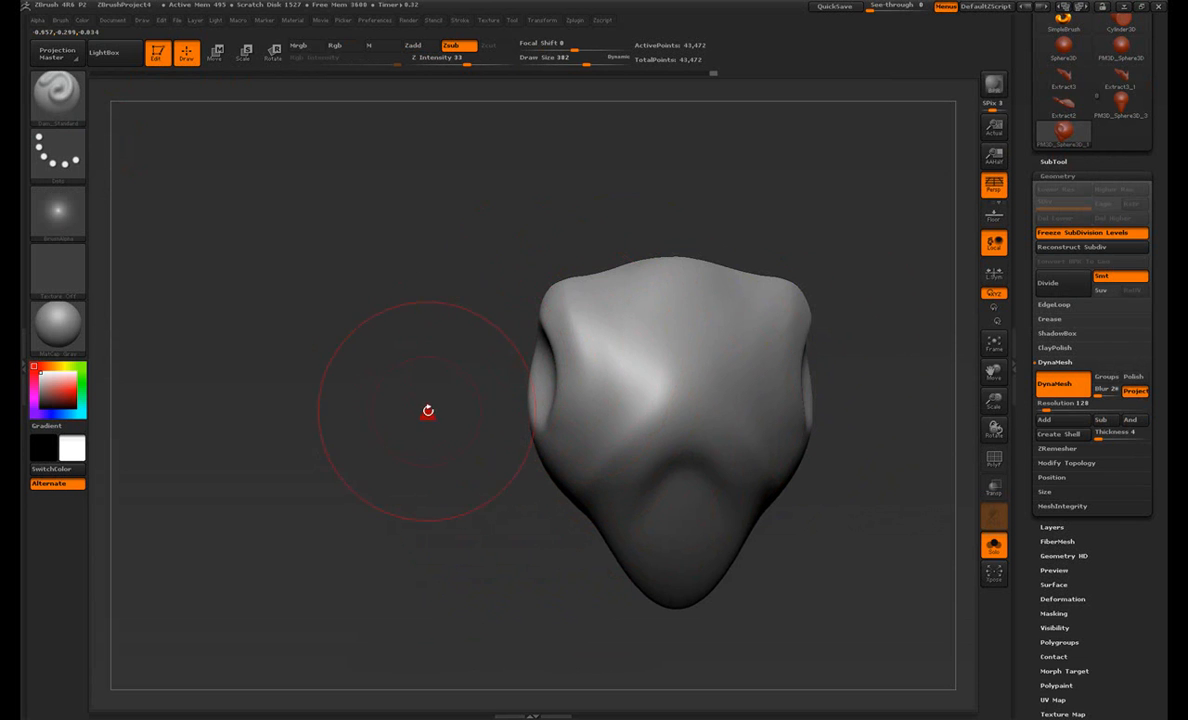
Step: Build up the middle of the face and a raised ridge over the chin with ClayBuildup, reducing the draw size to 226
left_click(57, 100)
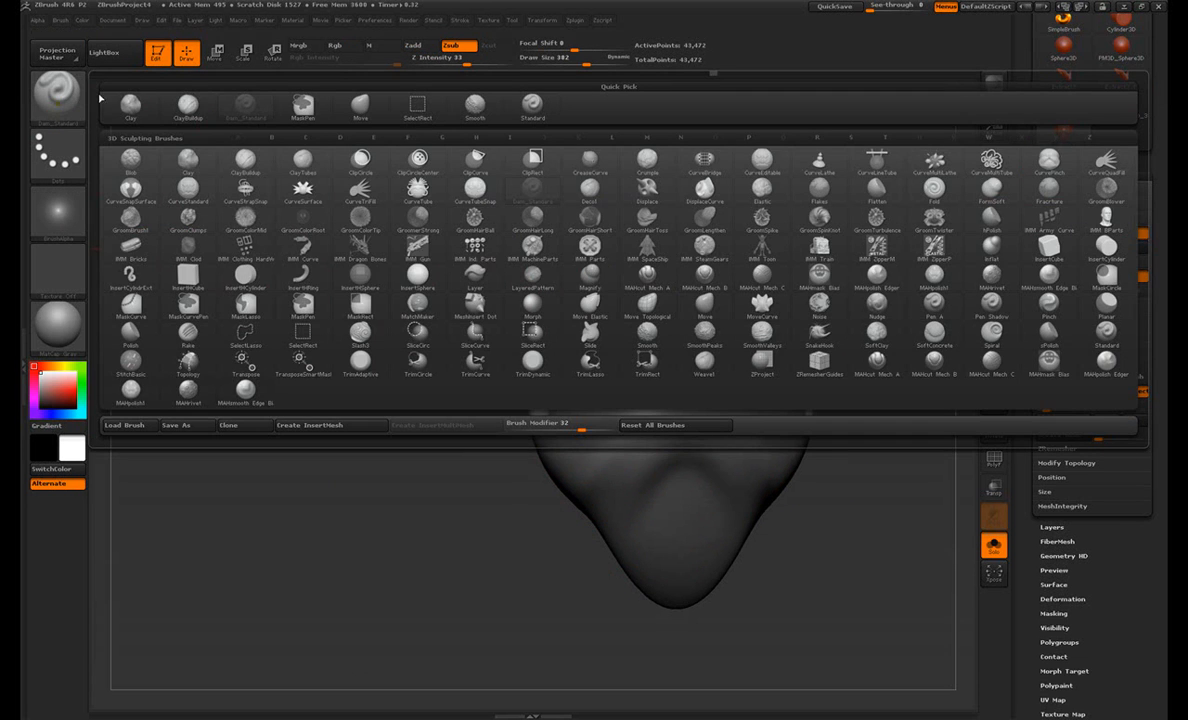
left_click(188, 107)
left_click_drag(347, 390, 219, 377, "alt")
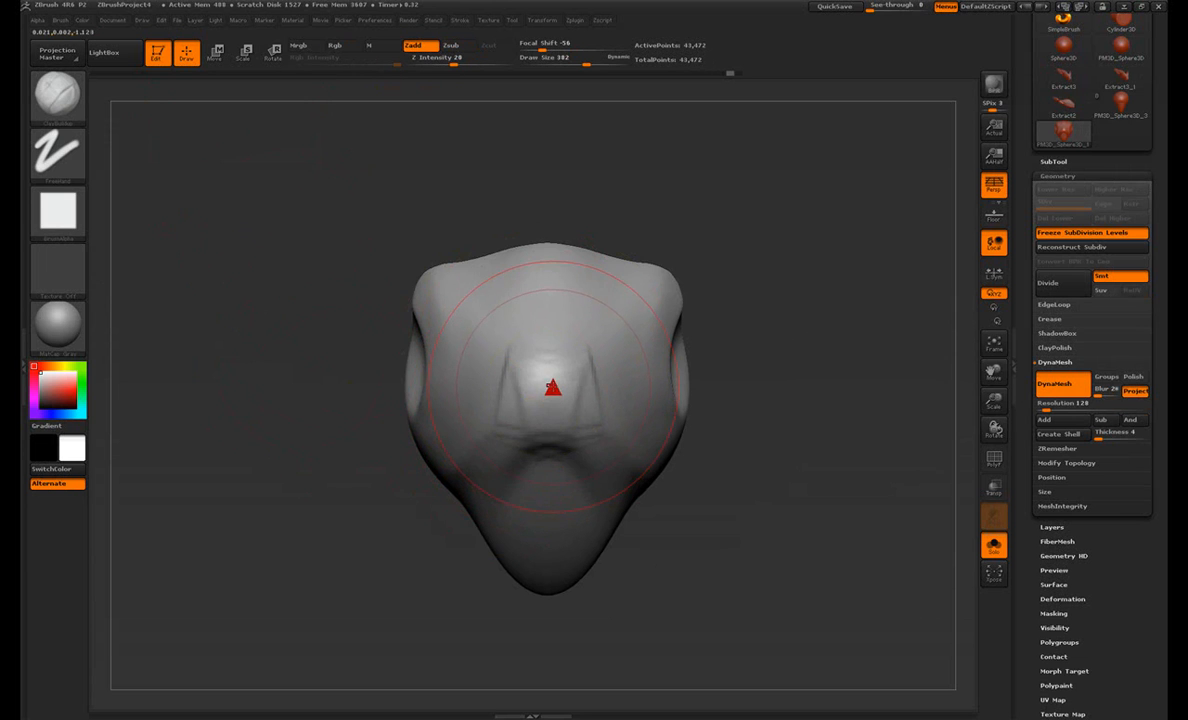
key("s")
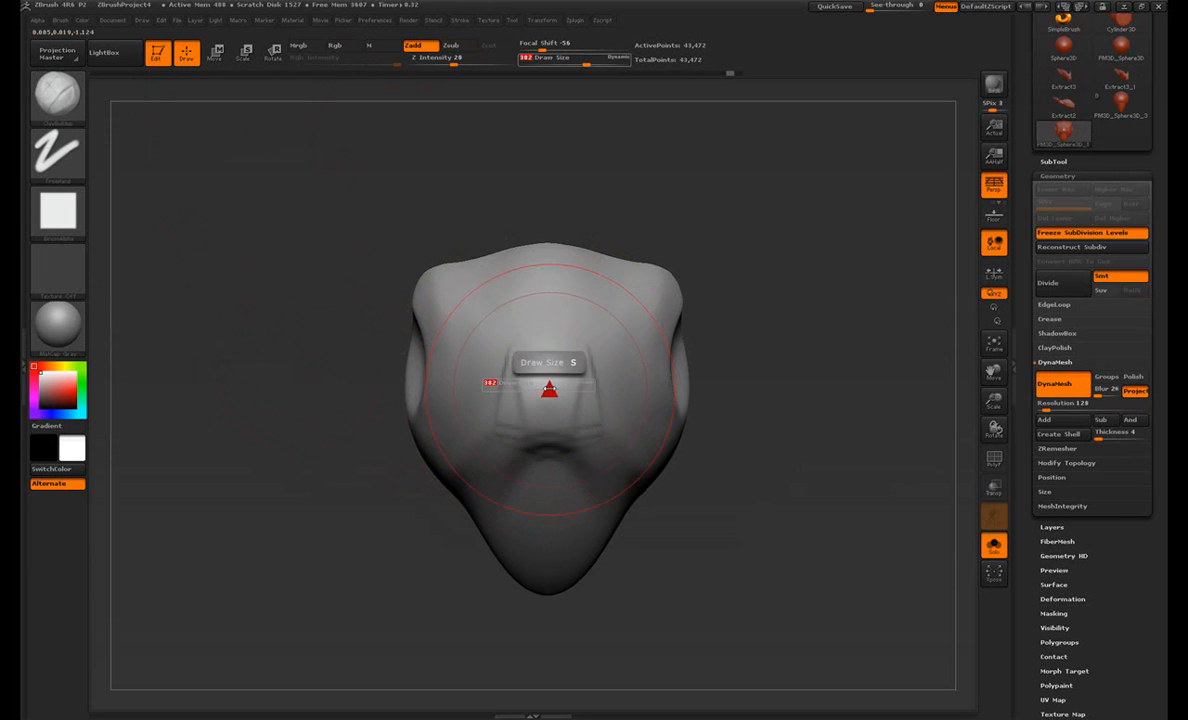
left_click_drag(544, 388, 475, 405)
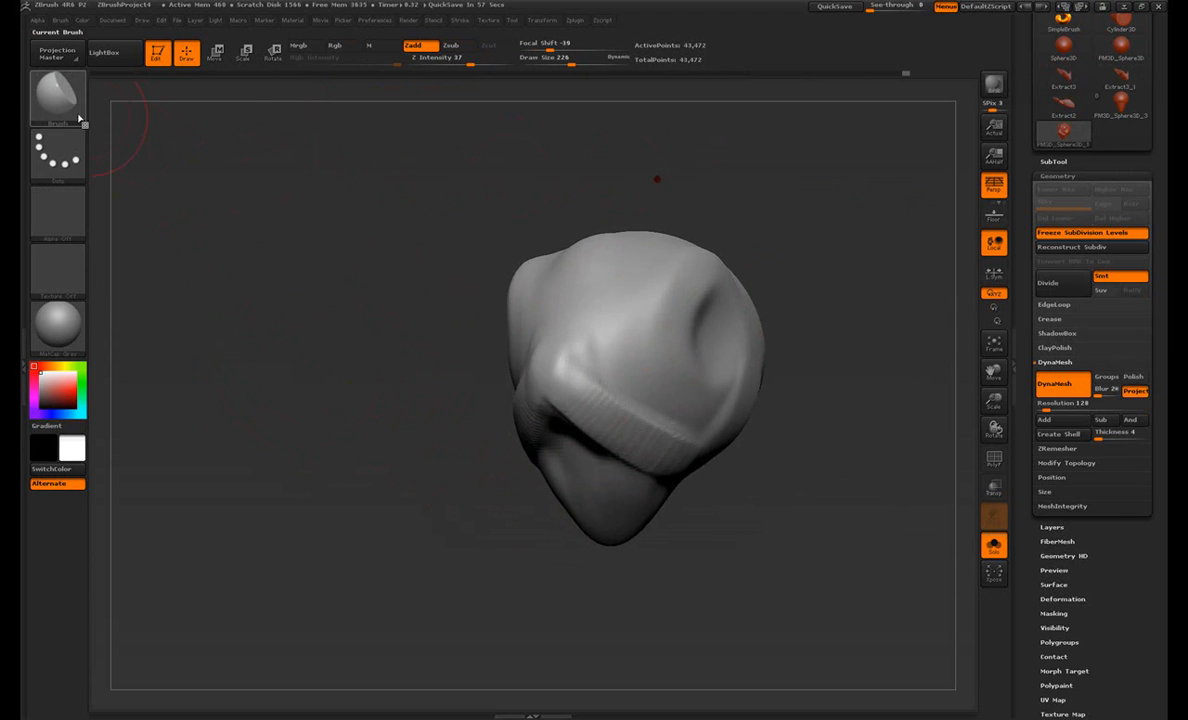
Step: Flatten the nose area, cheek ridges and brow corners into hard planes with the hPolish brush at draw size 226
left_click(57, 95)
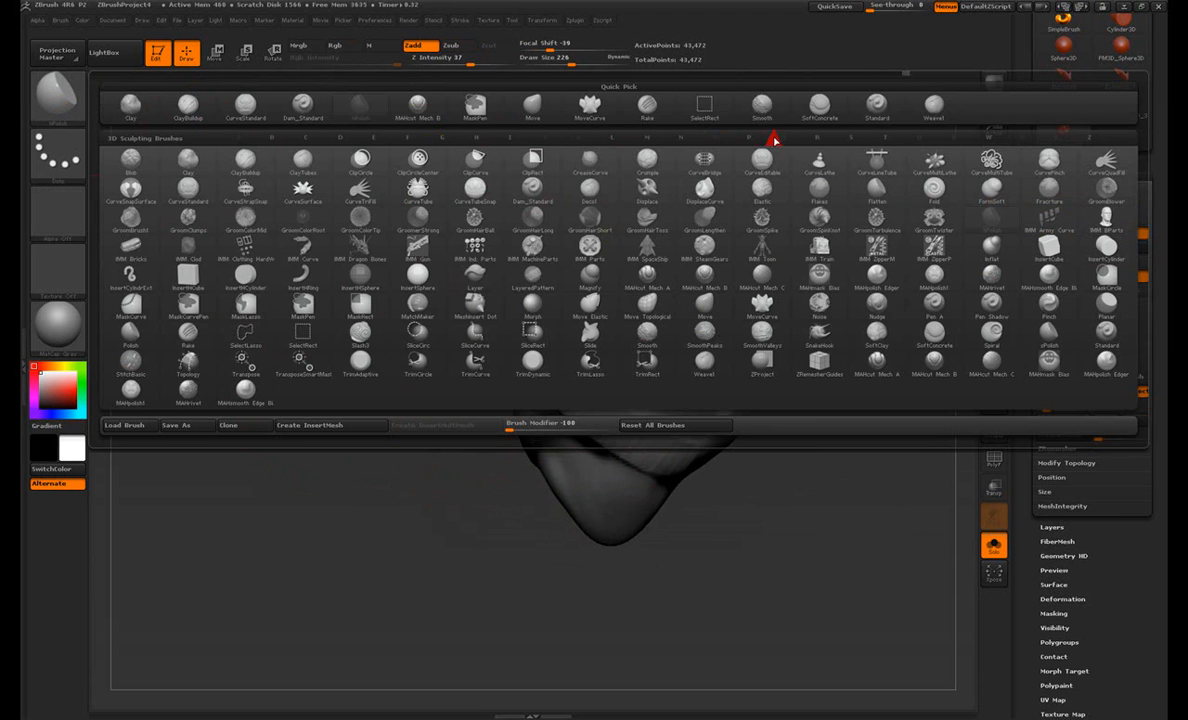
key("Escape")
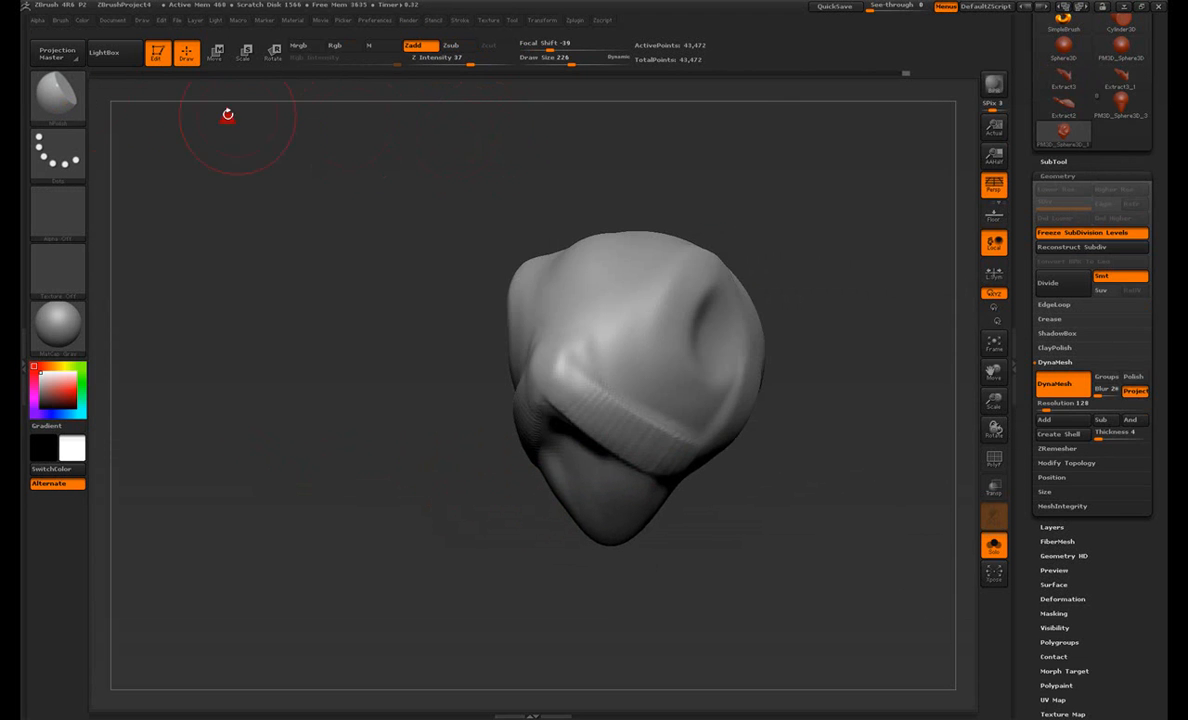
left_click(57, 95)
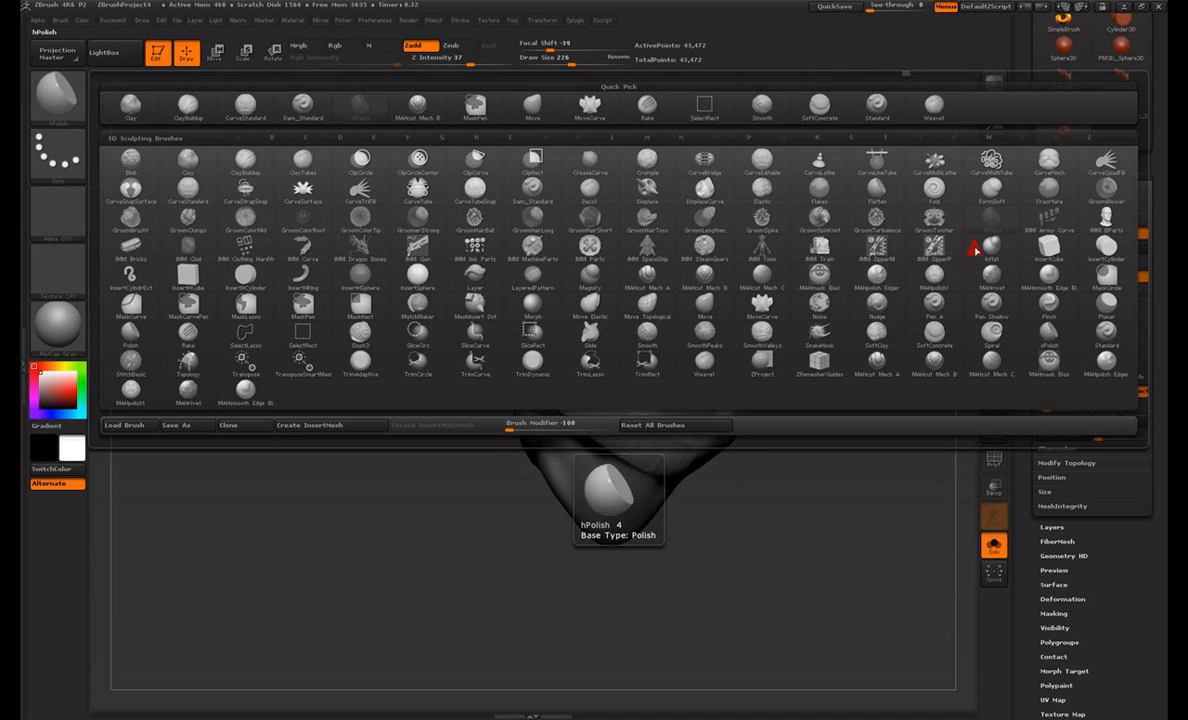
mouse_move(822, 477)
left_mouse_down("shift")
mouse_move(552, 375)
mouse_move(733, 430)
left_mouse_up("shift")
left_click_drag(651, 473, 544, 371, "shift")
mouse_move(791, 372)
left_mouse_down()
mouse_move(750, 398)
mouse_move(698, 368)
mouse_move(726, 336)
mouse_move(784, 429)
mouse_move(727, 376)
mouse_move(697, 396)
left_mouse_up()
mouse_move(497, 477)
left_mouse_down("shift")
mouse_move(563, 415)
mouse_move(347, 456)
mouse_move(493, 366)
mouse_move(455, 345)
mouse_move(477, 360)
left_mouse_up("shift")
left_click_drag(761, 389, 630, 363, "shift")
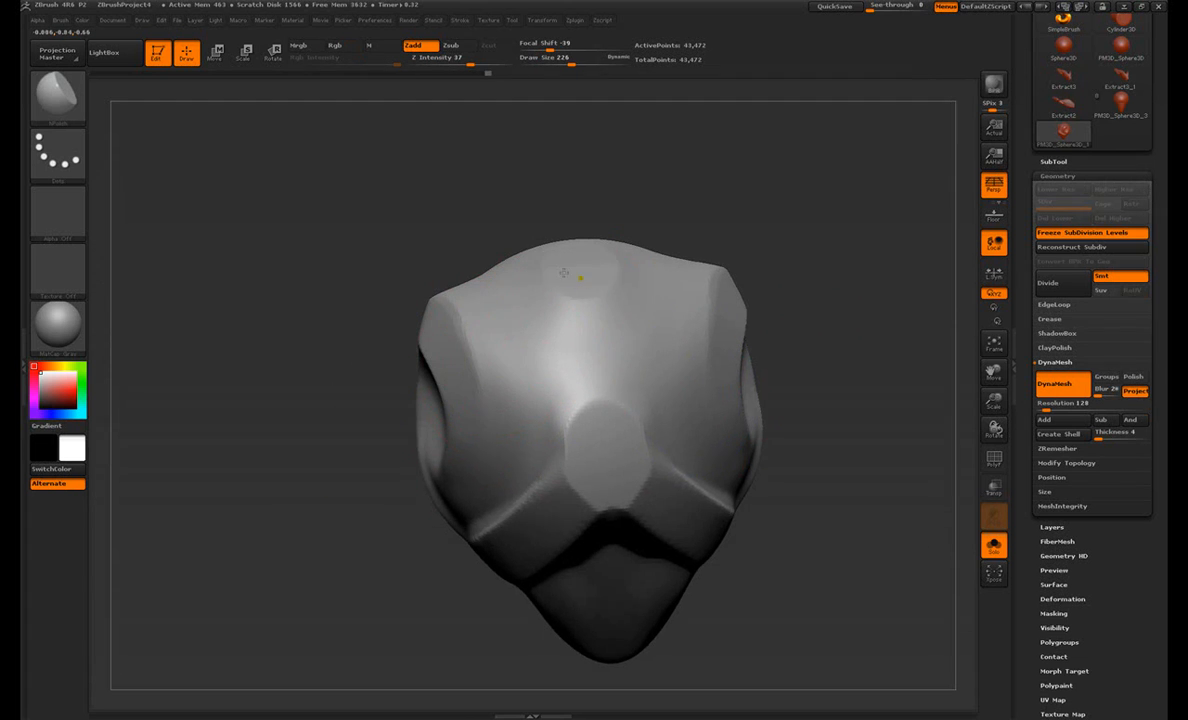
Step: Polish a flat plane onto the forehead and sharpen the cheek planes below the side hollow
left_click_drag(690, 221, 688, 330)
left_click_drag(596, 284, 573, 294)
left_click_drag(775, 500, 815, 374)
left_click_drag(330, 392, 460, 398)
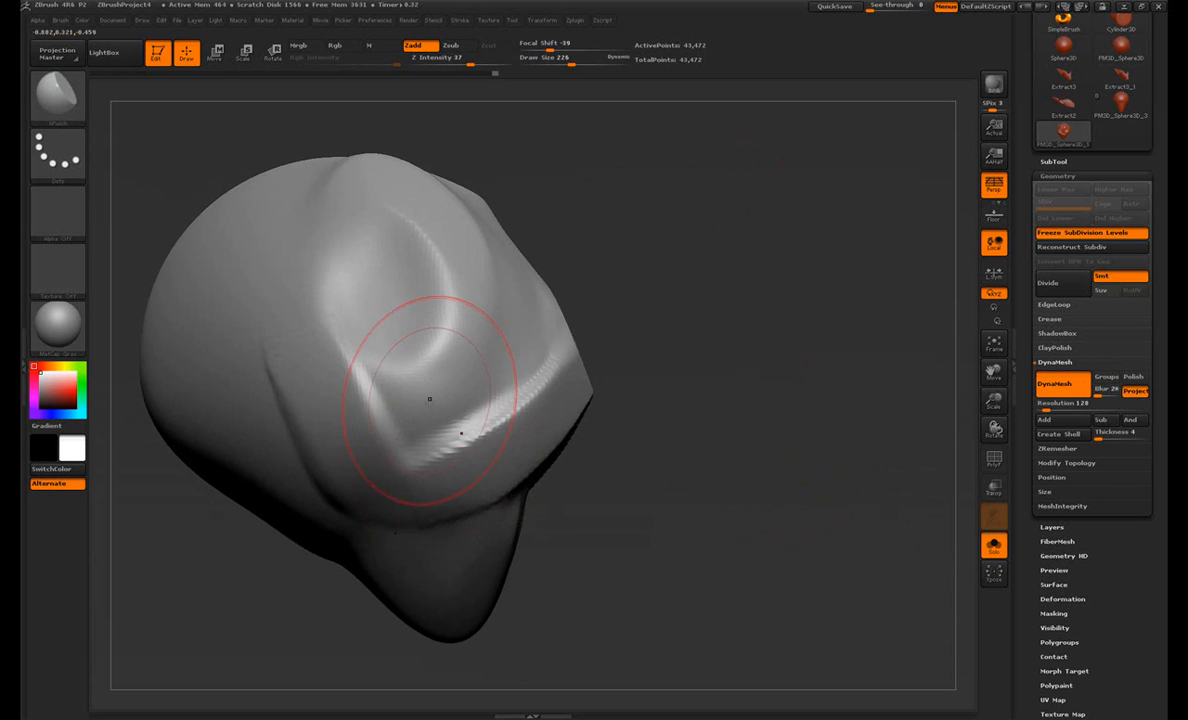
left_click_drag(380, 491, 335, 455)
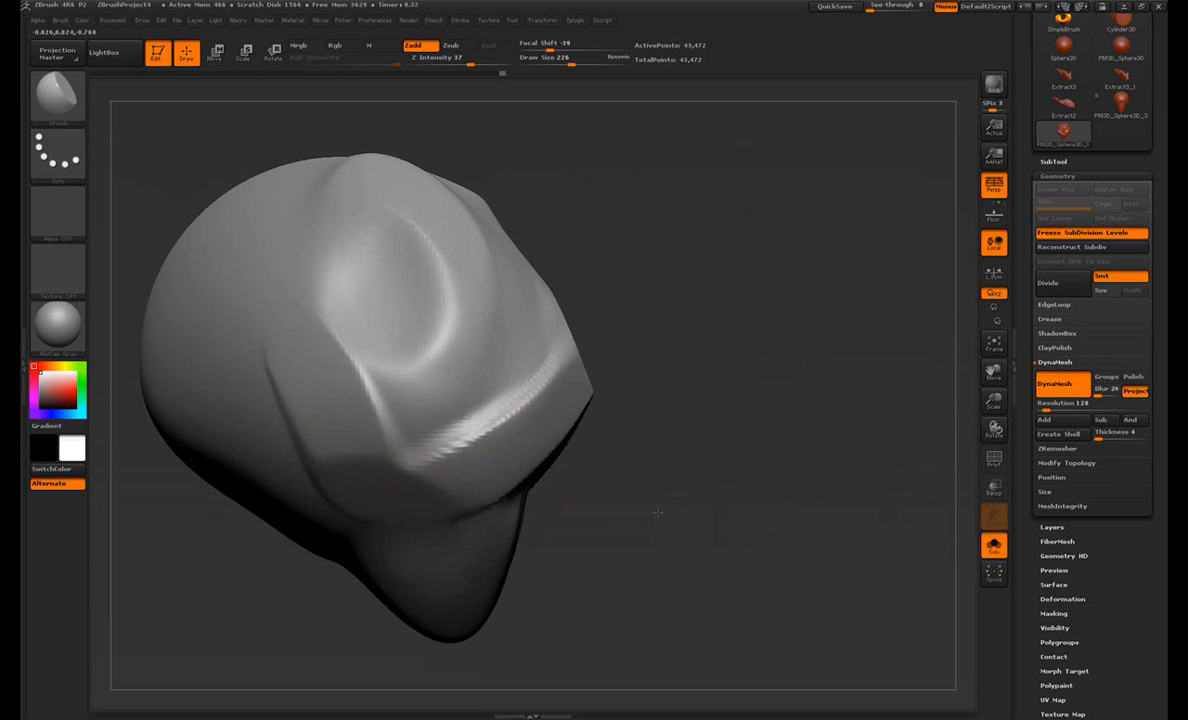
Step: Polish the nose plane and the front of the chin, keeping the angular shape symmetrical
left_click_drag(650, 430, 483, 424, "shift")
left_click_drag(525, 480, 525, 440)
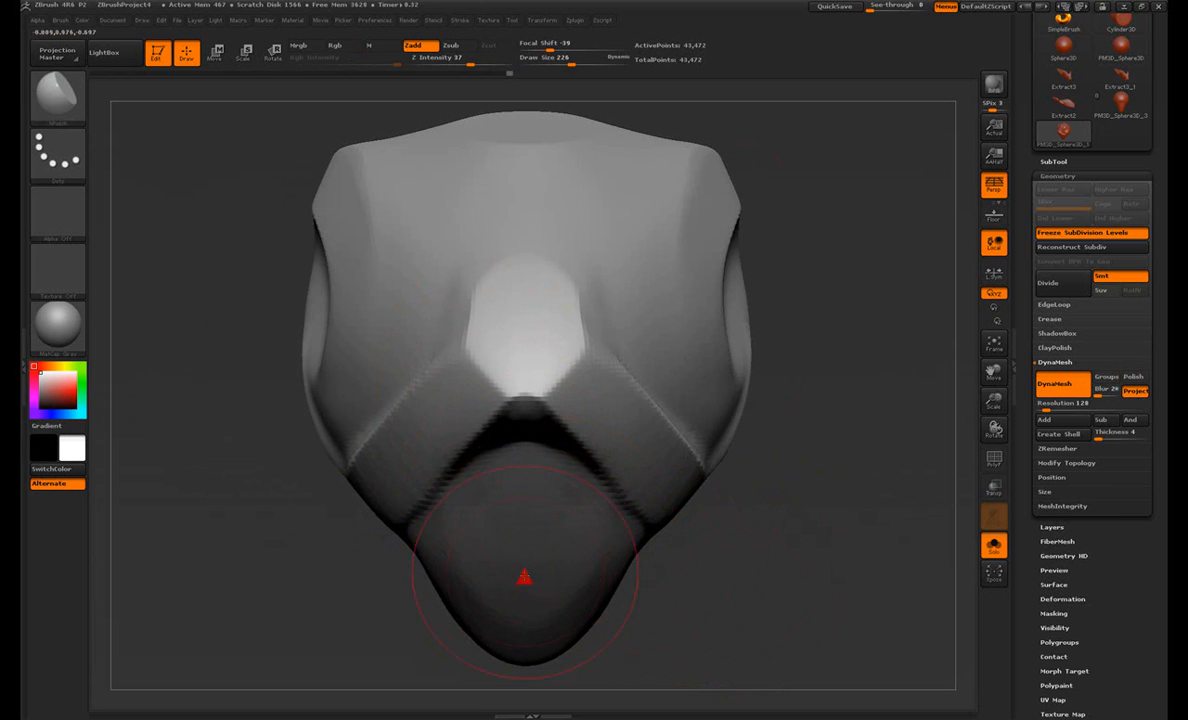
left_click_drag(687, 615, 703, 513, "alt")
mouse_move(312, 445)
left_mouse_down("alt")
mouse_move(312, 400)
mouse_move(339, 519)
left_mouse_up("alt")
left_click_drag(800, 330, 720, 355)
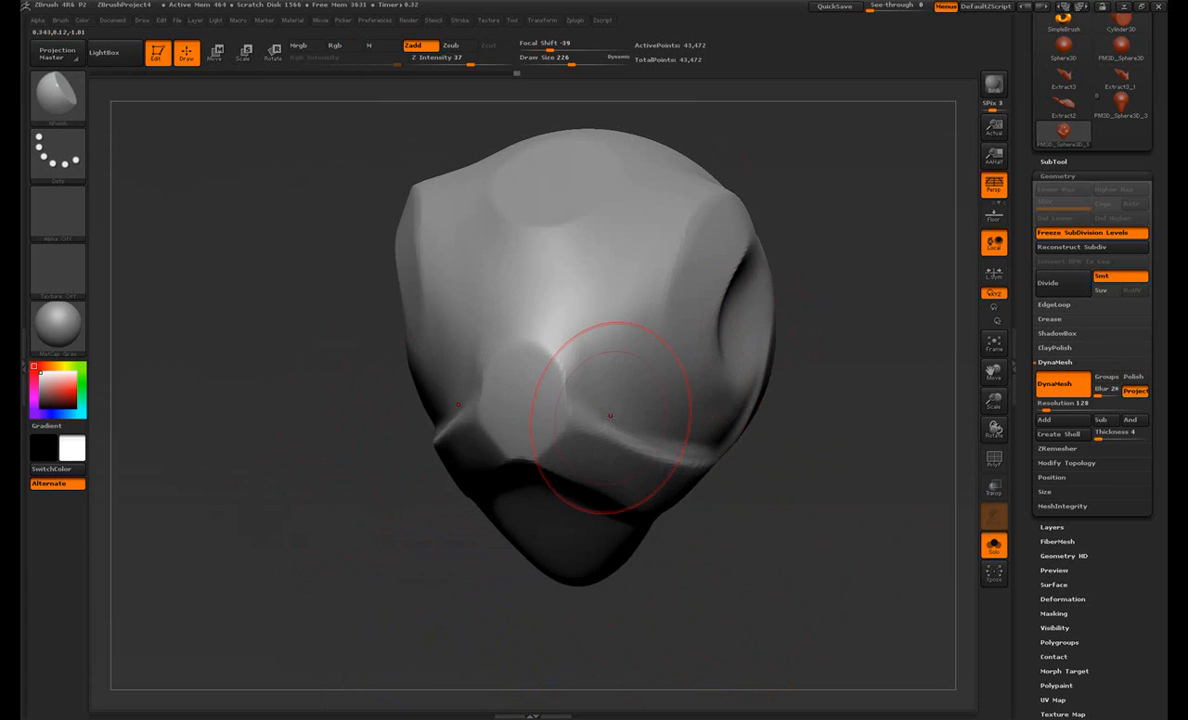
Step: Polish the cheek ridges and the rim of the side hollow into crisper planes with hPolish
left_click_drag(761, 507, 692, 487)
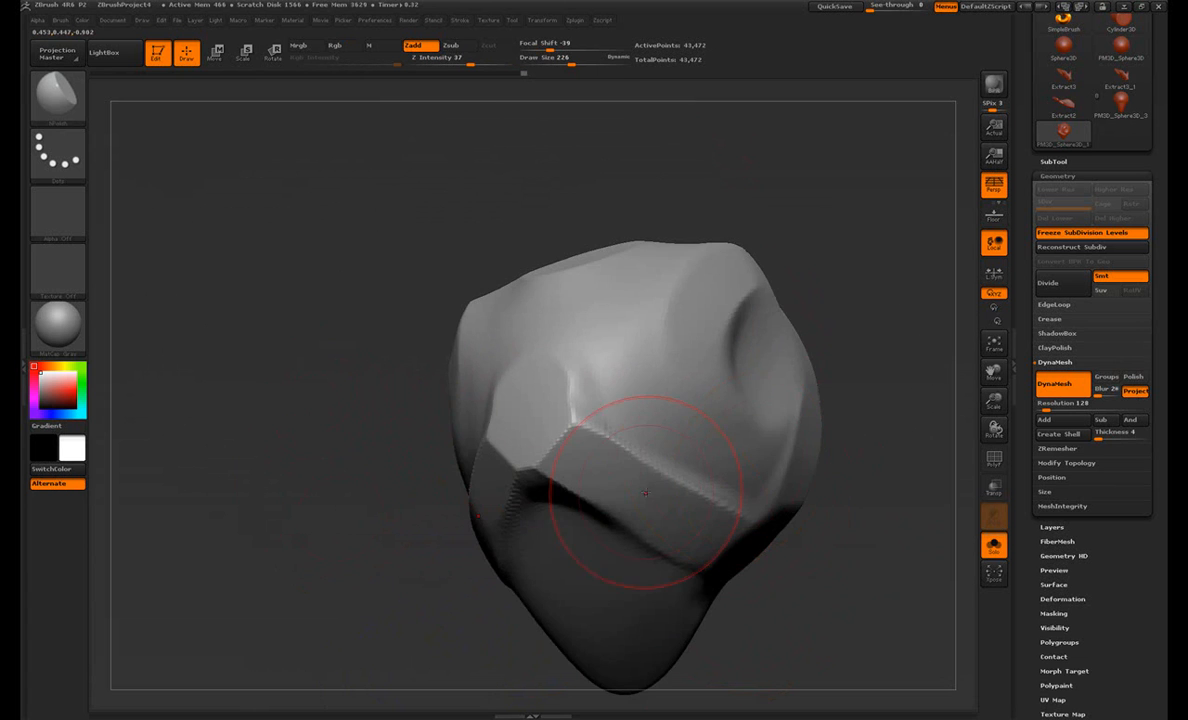
mouse_move(708, 397)
left_mouse_down()
mouse_move(753, 297)
mouse_move(737, 331)
left_mouse_up()
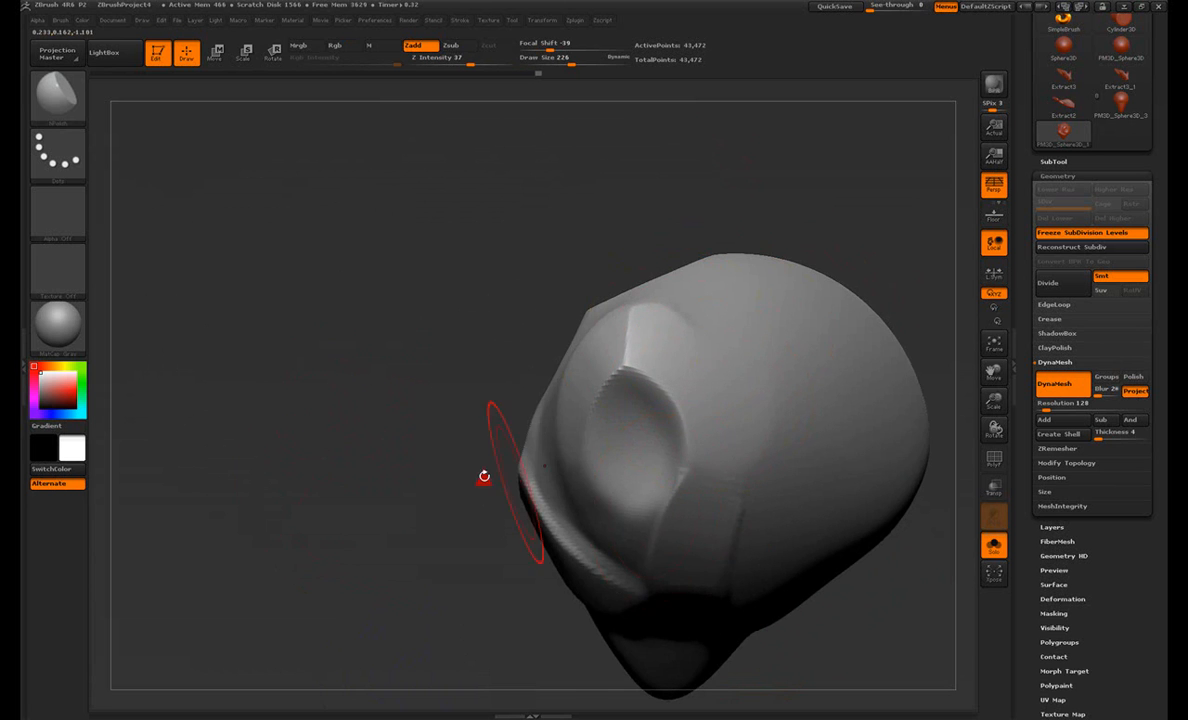
left_click_drag(484, 476, 572, 358)
left_click_drag(523, 463, 571, 522)
left_click_drag(838, 560, 721, 310, "shift")
Step: Reduce the draw size to 65 and build up a V-shaped brow and a raised nose bridge with ClayBuildup
key("s")
left_click_drag(668, 352, 678, 344)
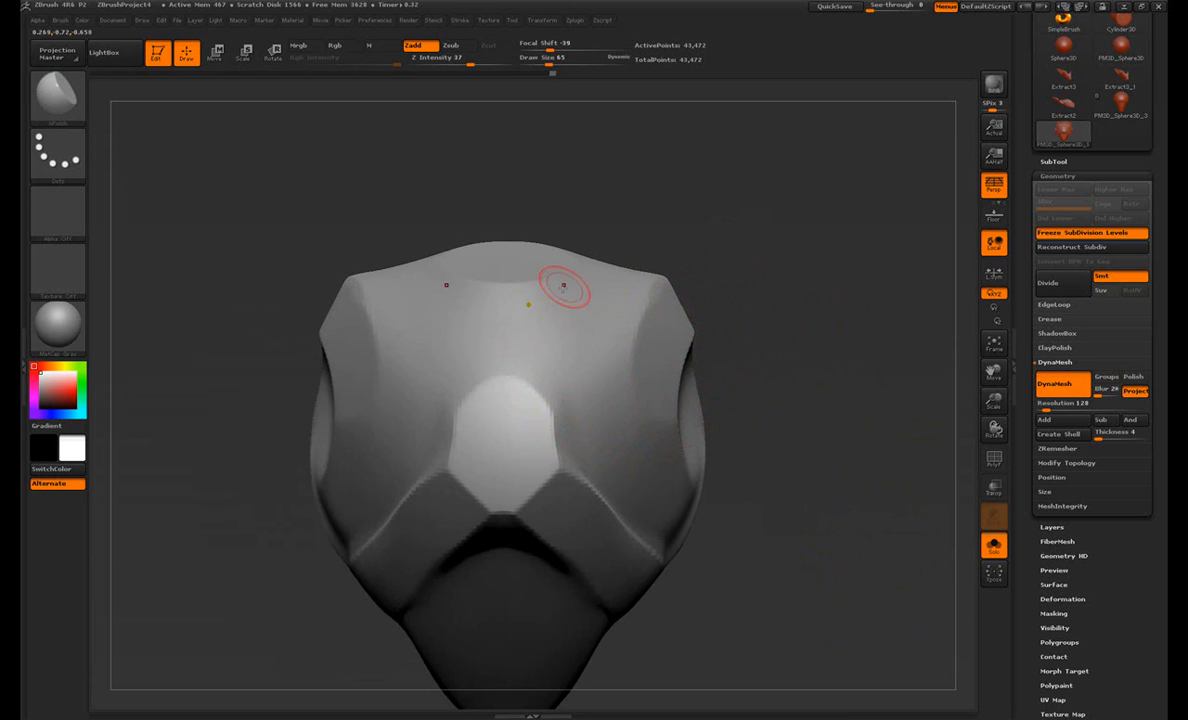
key("ctrl+z")
left_click(42, 93)
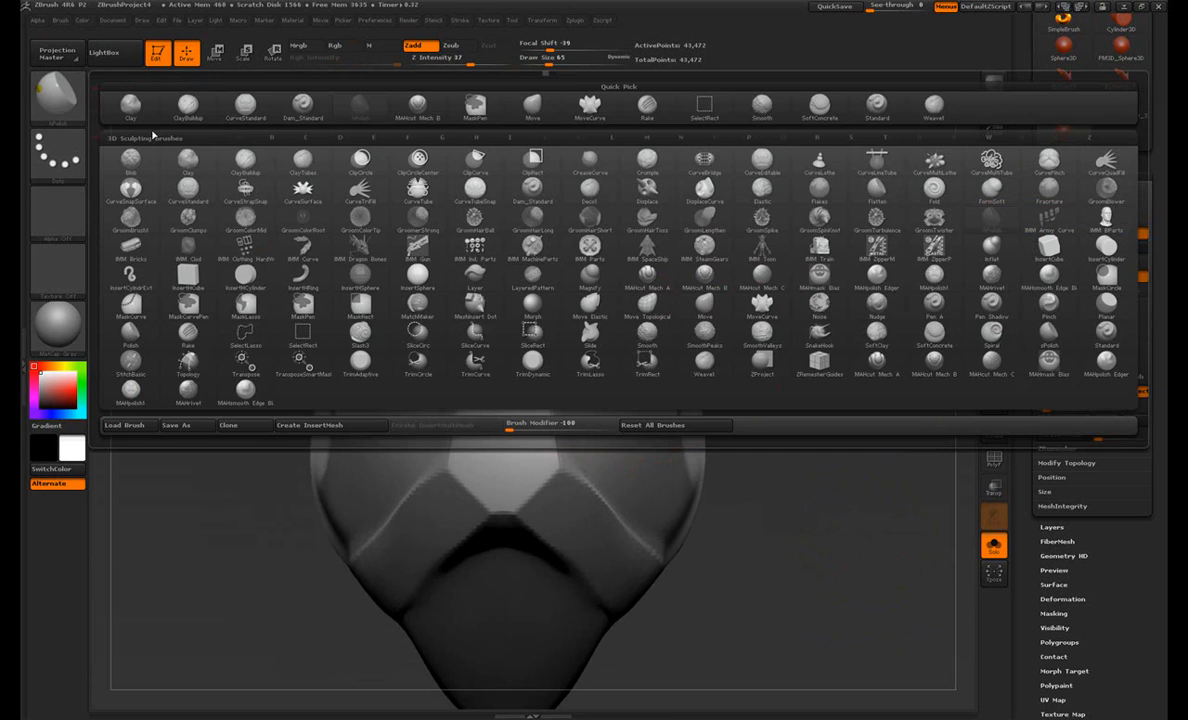
left_click(188, 104)
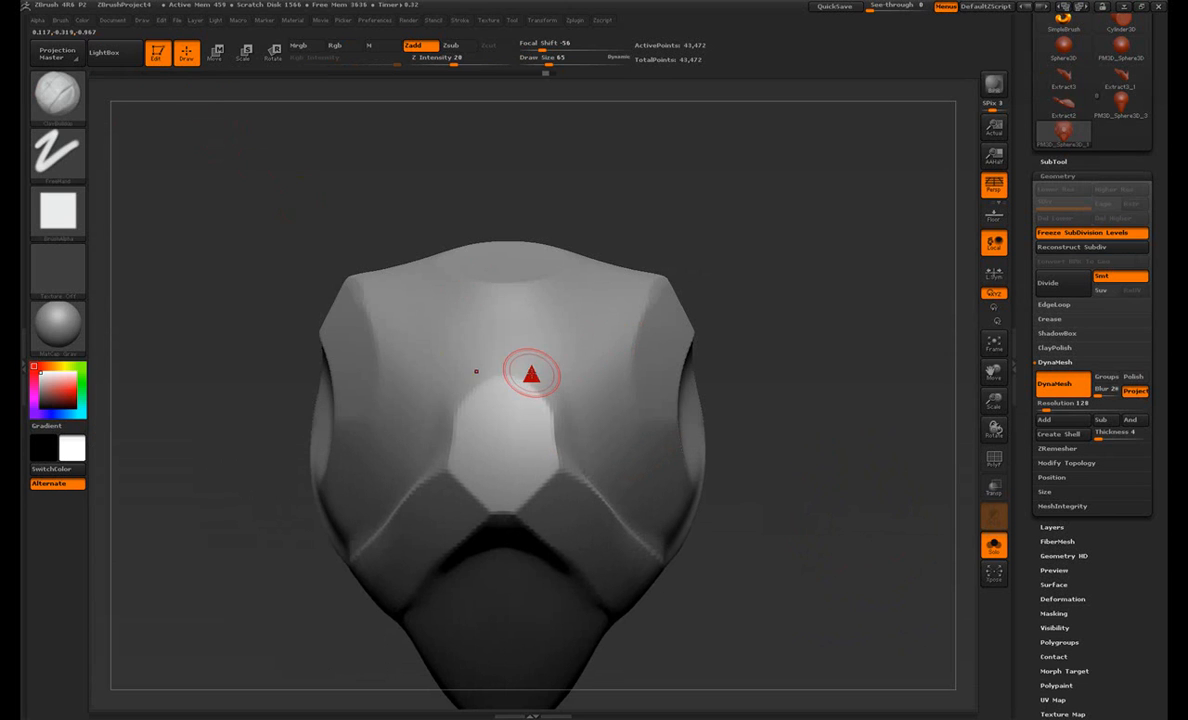
mouse_move(526, 334)
left_mouse_down()
mouse_move(512, 313)
mouse_move(500, 375)
mouse_move(459, 337)
mouse_move(535, 320)
mouse_move(477, 305)
left_mouse_up()
left_click_drag(436, 267, 496, 320)
mouse_move(437, 268)
left_mouse_down()
mouse_move(496, 312)
mouse_move(500, 345)
left_mouse_up()
left_click_drag(721, 283, 664, 320)
mouse_move(387, 330)
left_mouse_down("shift")
mouse_move(461, 355)
mouse_move(472, 309)
mouse_move(532, 296)
mouse_move(500, 283)
mouse_move(478, 375)
left_mouse_up("shift")
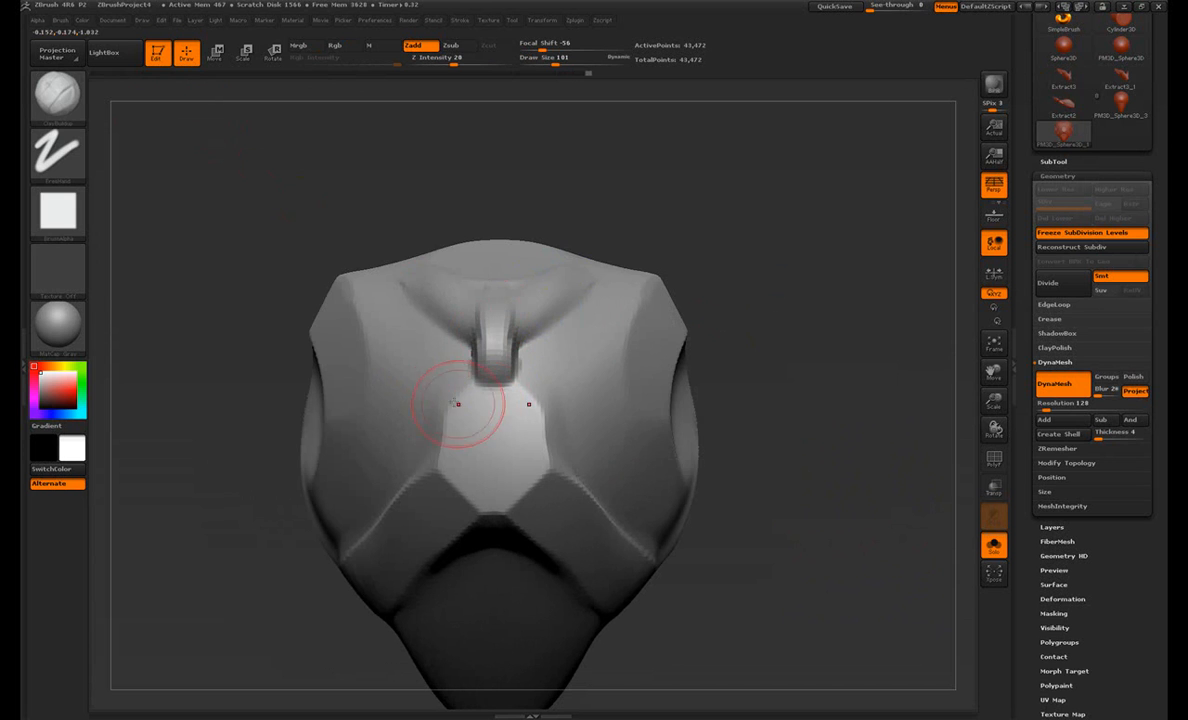
Step: Flatten the brow, the nose bridge and the planes beside them with the hPolish brush
left_click(78, 87)
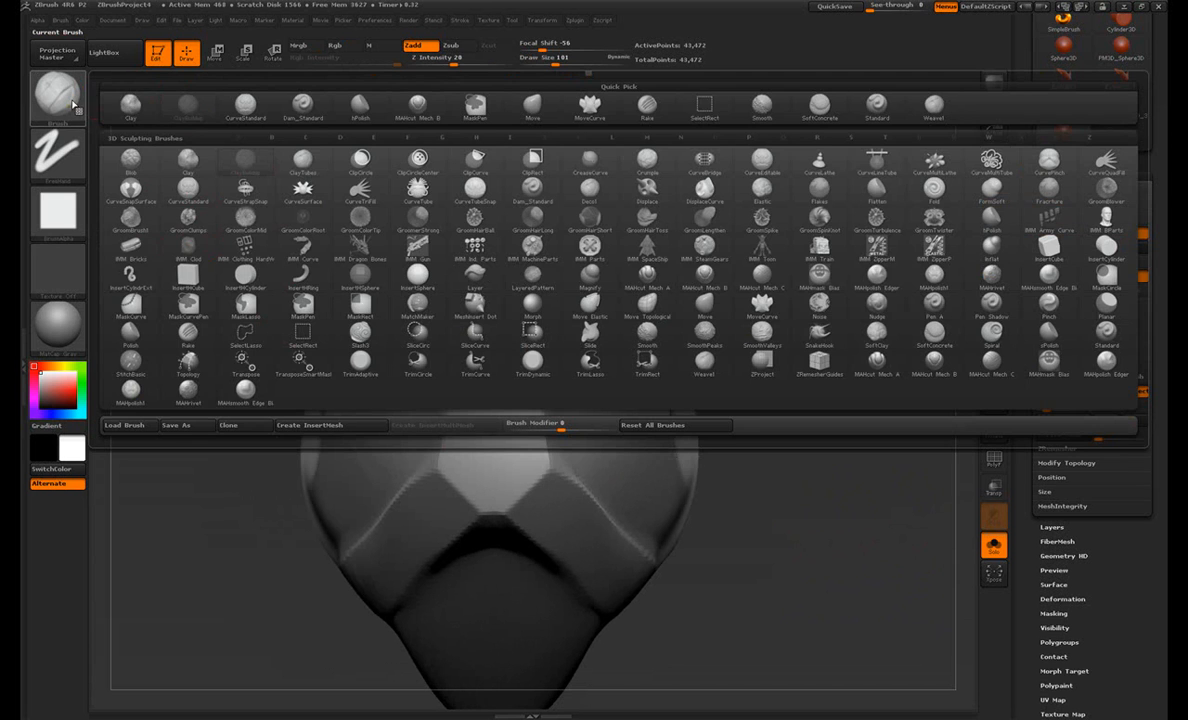
left_click(295, 101)
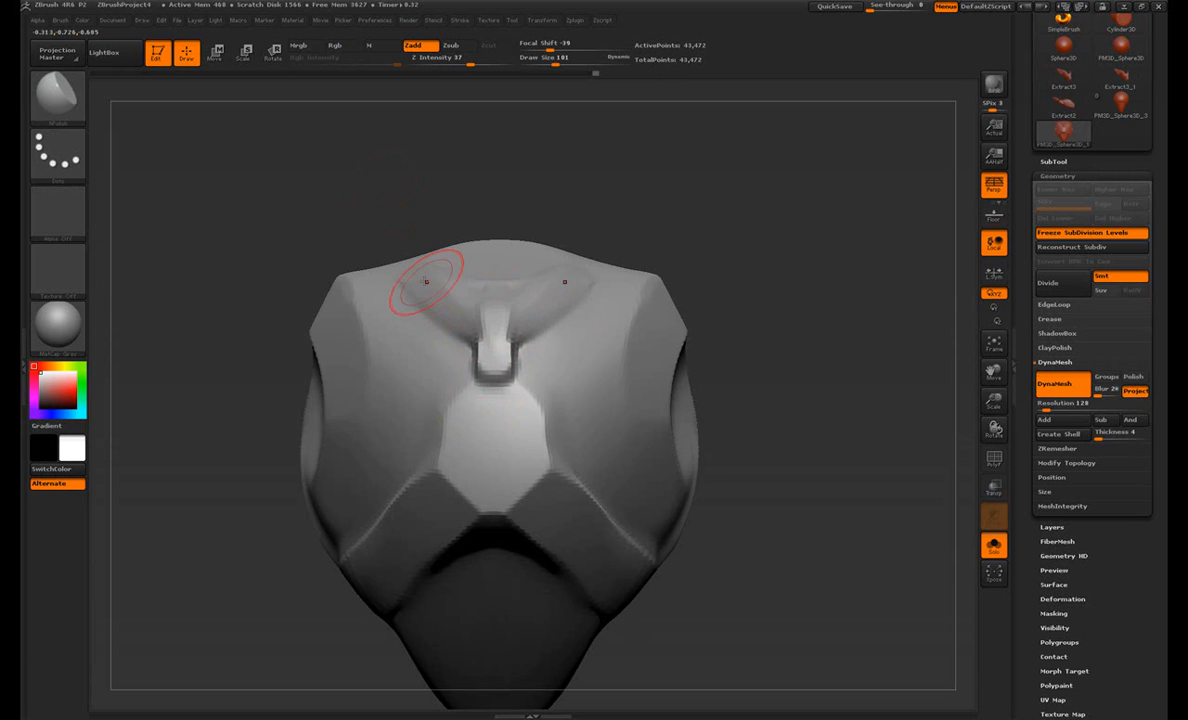
mouse_move(560, 351)
left_mouse_down()
mouse_move(579, 397)
mouse_move(518, 440)
left_mouse_up()
left_click_drag(704, 508, 772, 504)
left_click_drag(383, 396, 335, 345)
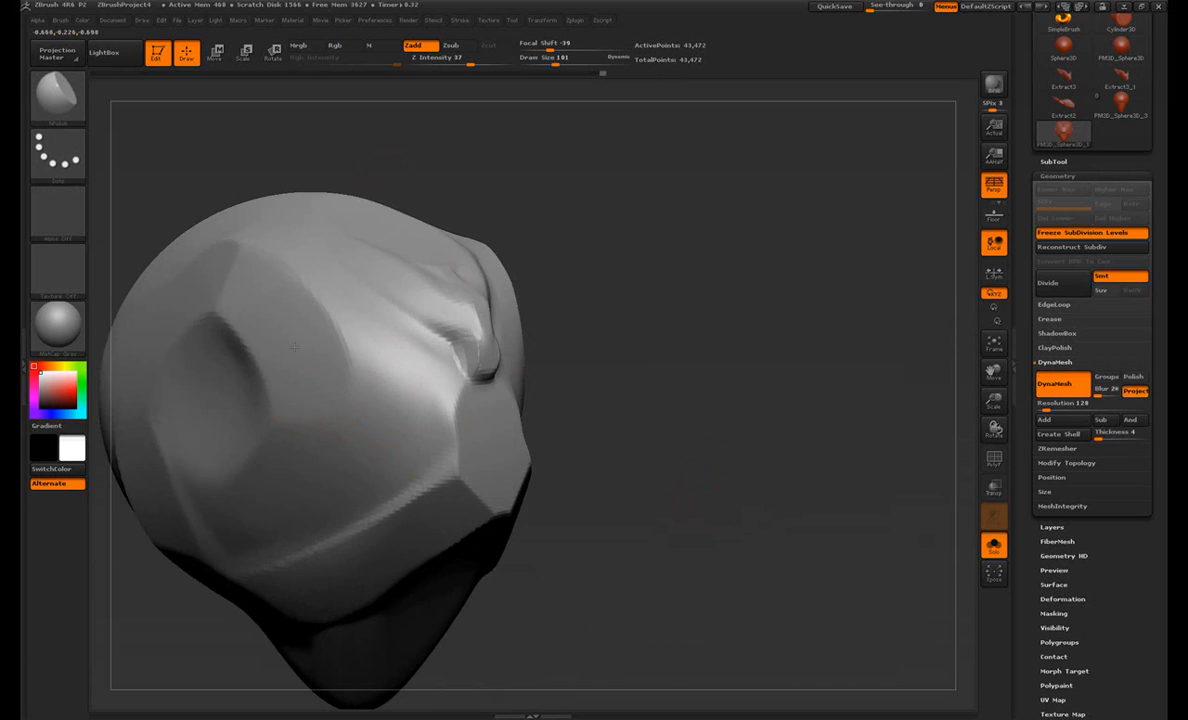
mouse_move(610, 370)
left_mouse_down()
mouse_move(745, 411)
mouse_move(741, 432)
mouse_move(615, 500)
left_mouse_up()
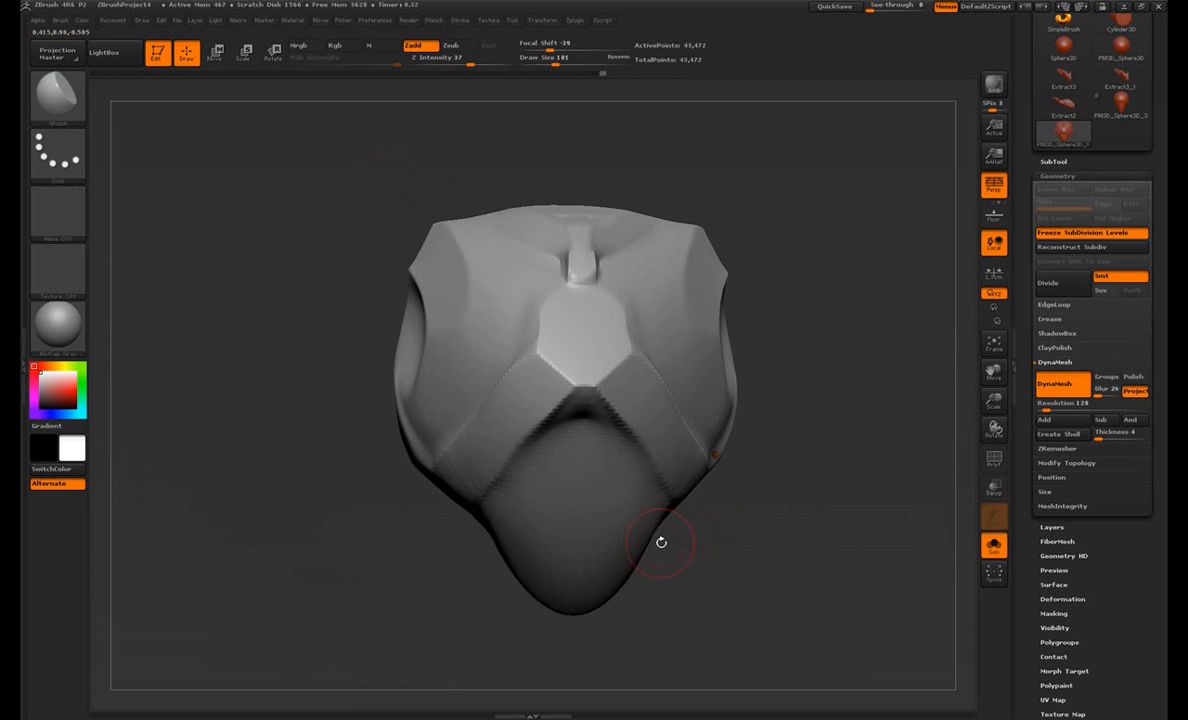
Step: Reshape the chin from the front and the side with the Move brush at draw size 257
key("b")
key("m")
key("v")
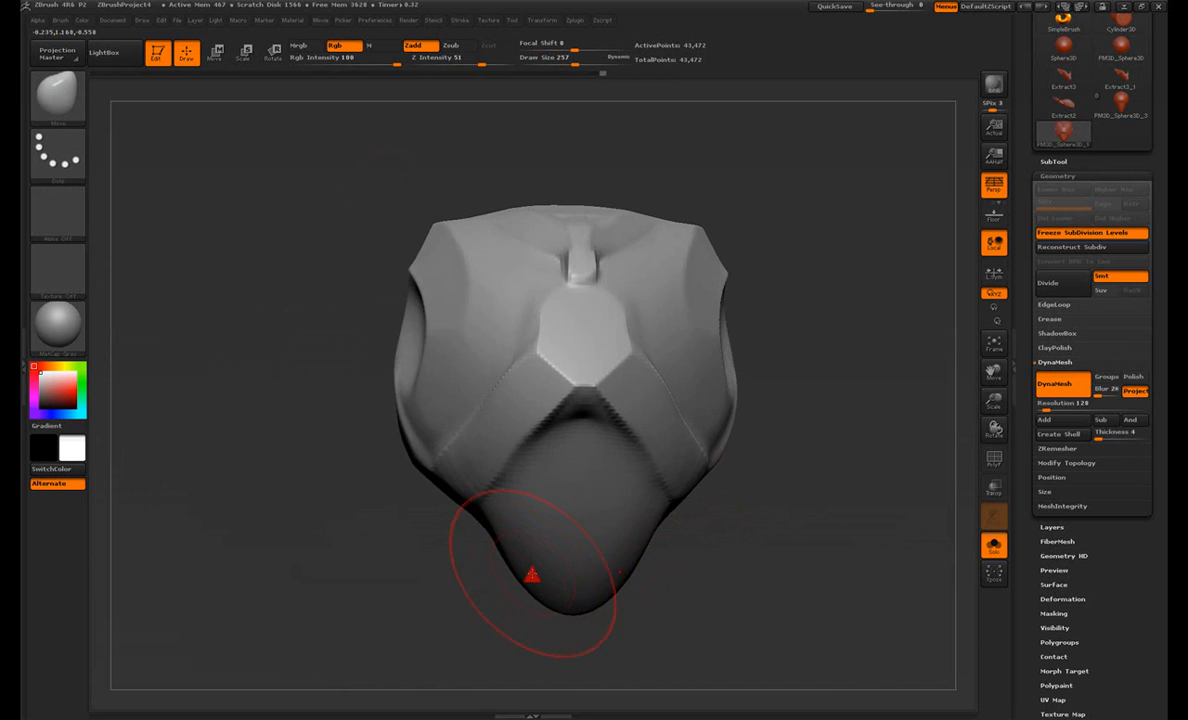
mouse_move(509, 594)
left_mouse_down()
mouse_move(540, 600)
mouse_move(668, 555)
left_mouse_up()
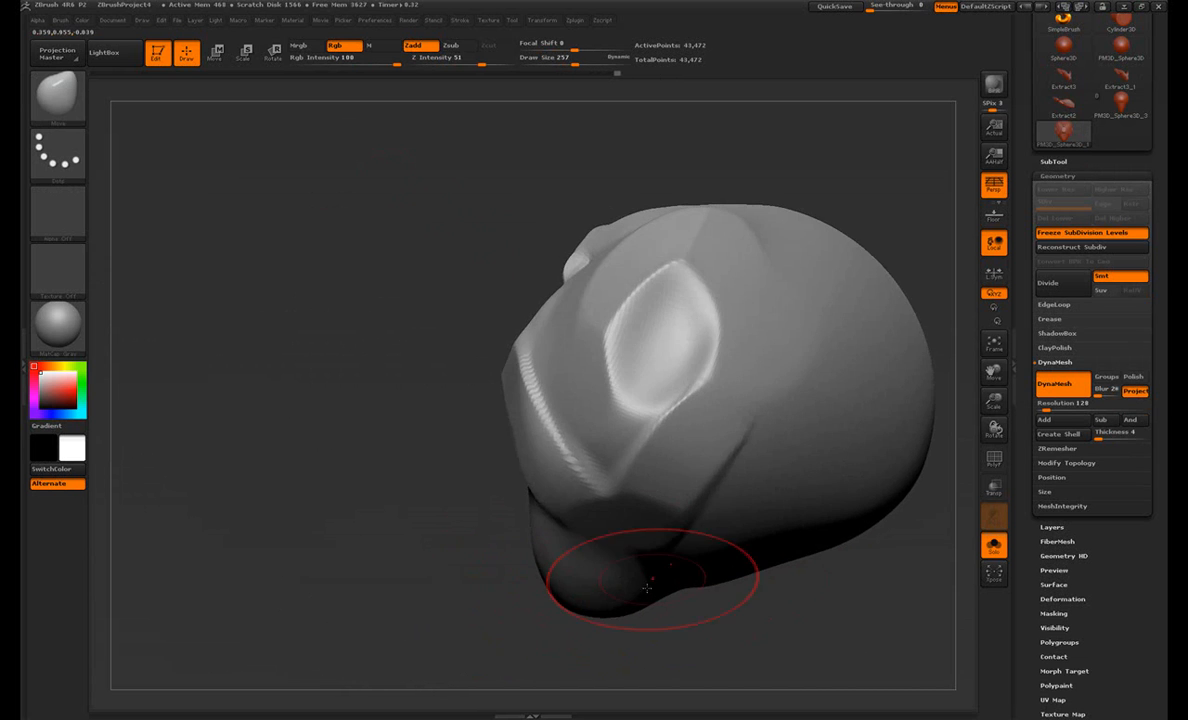
left_click_drag(581, 611, 728, 465)
Step: Build up a raised mass on the back of the head with ClayBuildup at draw size 437
key("s")
mouse_move(696, 488)
left_mouse_down()
mouse_move(713, 440)
mouse_move(692, 415)
left_mouse_up()
left_click_drag(806, 347, 304, 378)
left_click(75, 96)
left_click(199, 111)
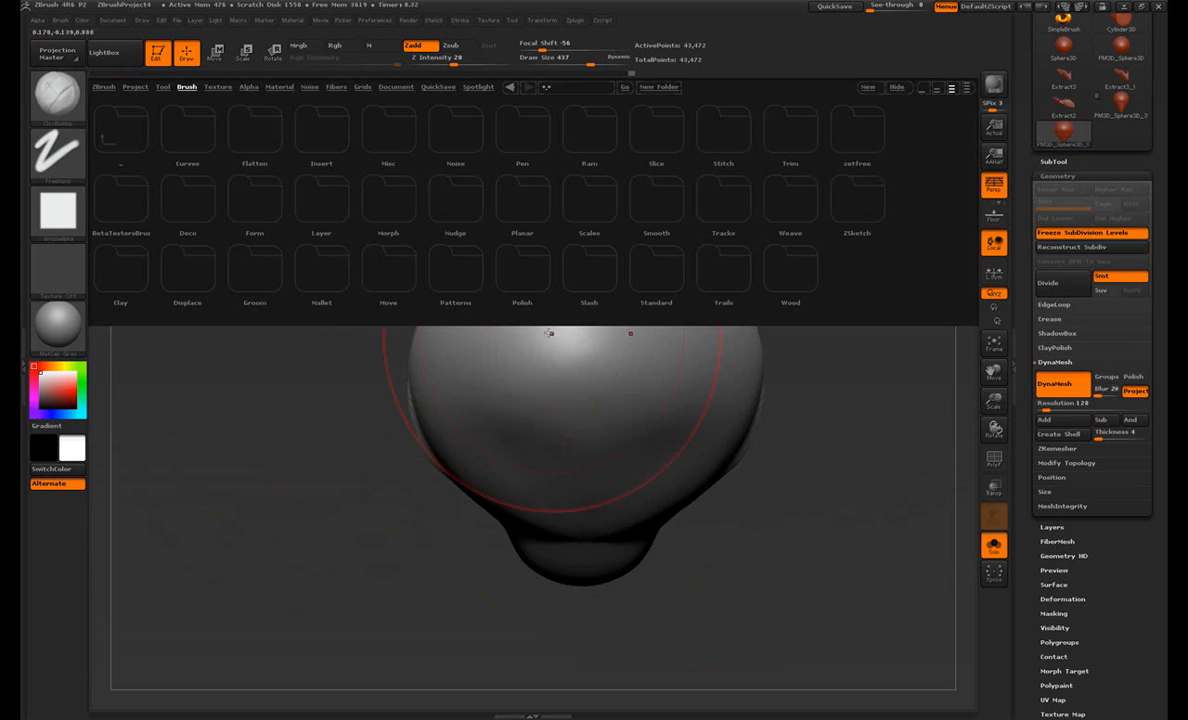
left_click(594, 351)
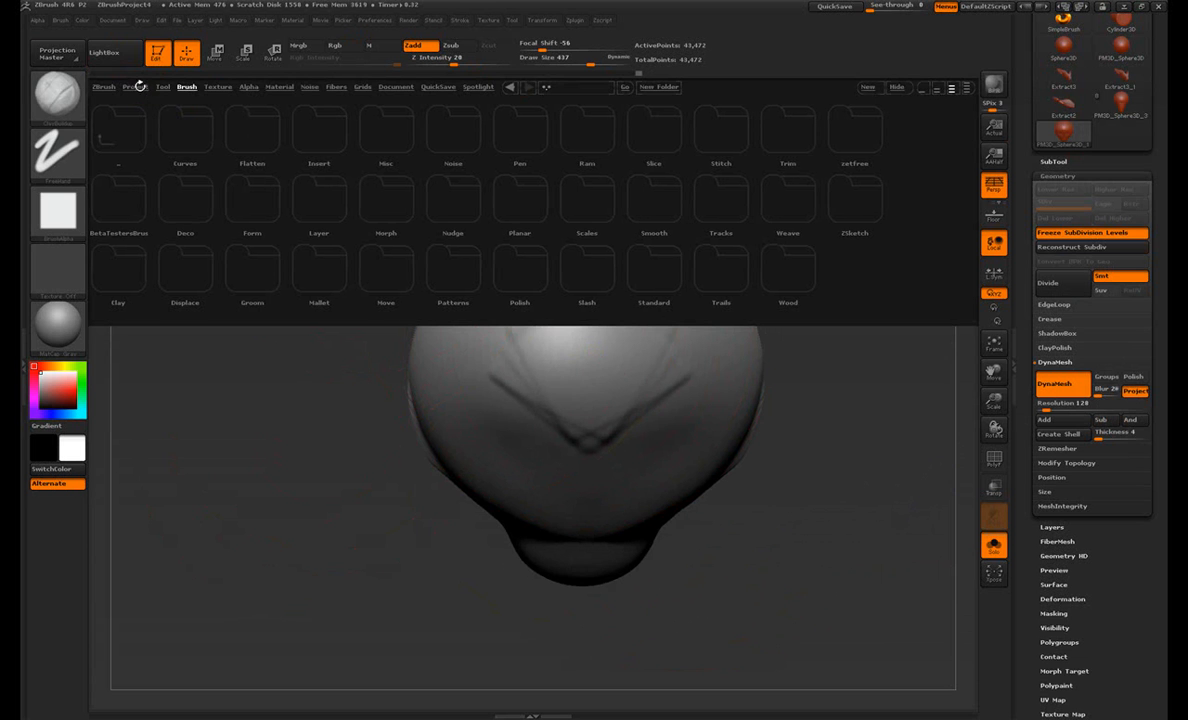
left_click(128, 58)
mouse_move(554, 353)
left_mouse_down()
mouse_move(581, 331)
mouse_move(604, 355)
left_mouse_up()
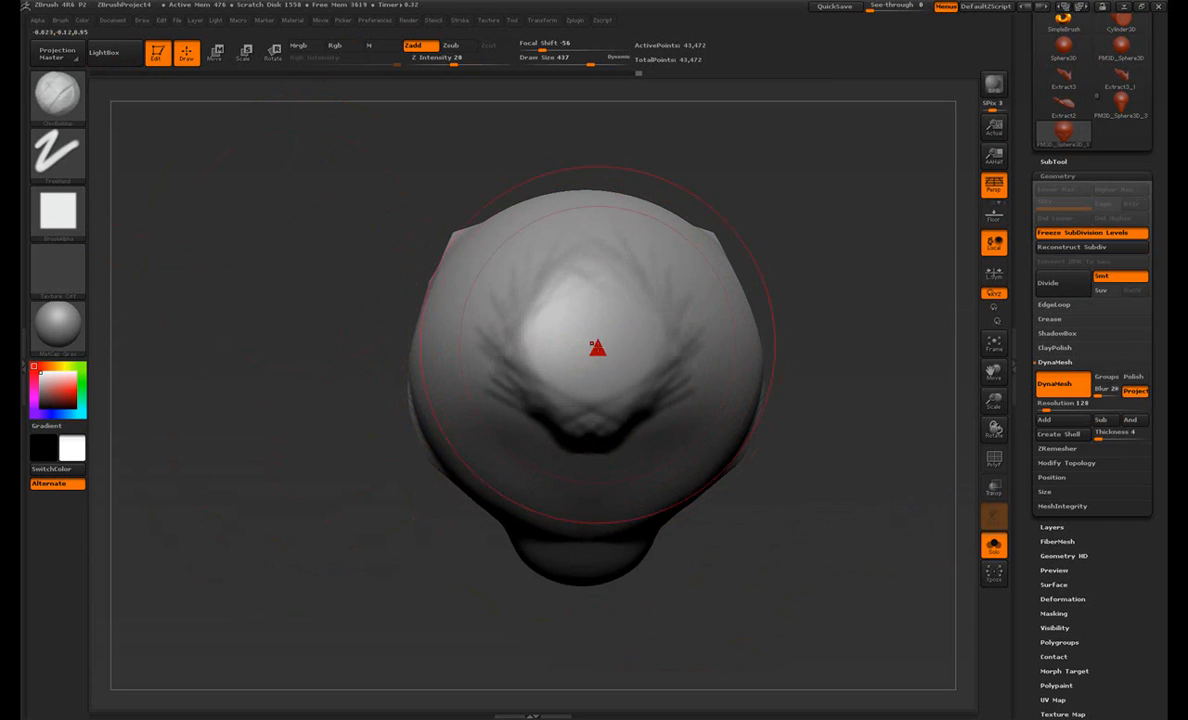
left_click_drag(323, 380, 368, 385)
left_click_drag(609, 350, 580, 290)
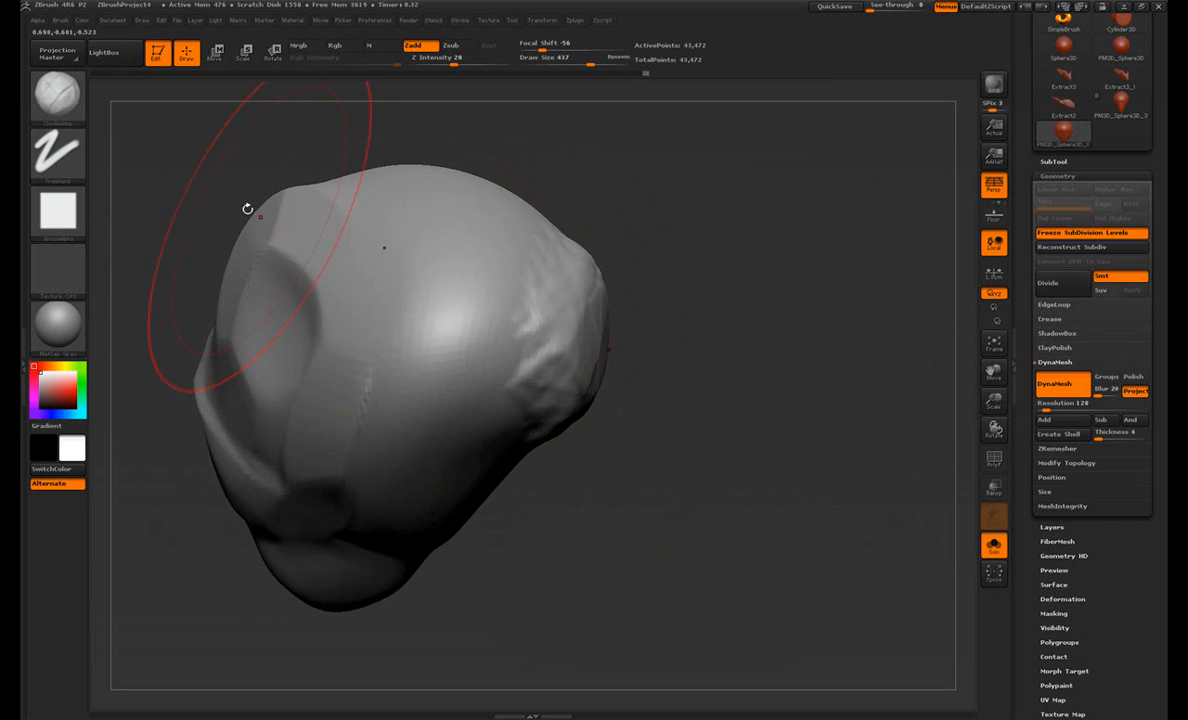
Step: Polish a flat central plate onto the back of the head with hPolish, reducing the draw size to 167
left_click(67, 104)
left_click(338, 110)
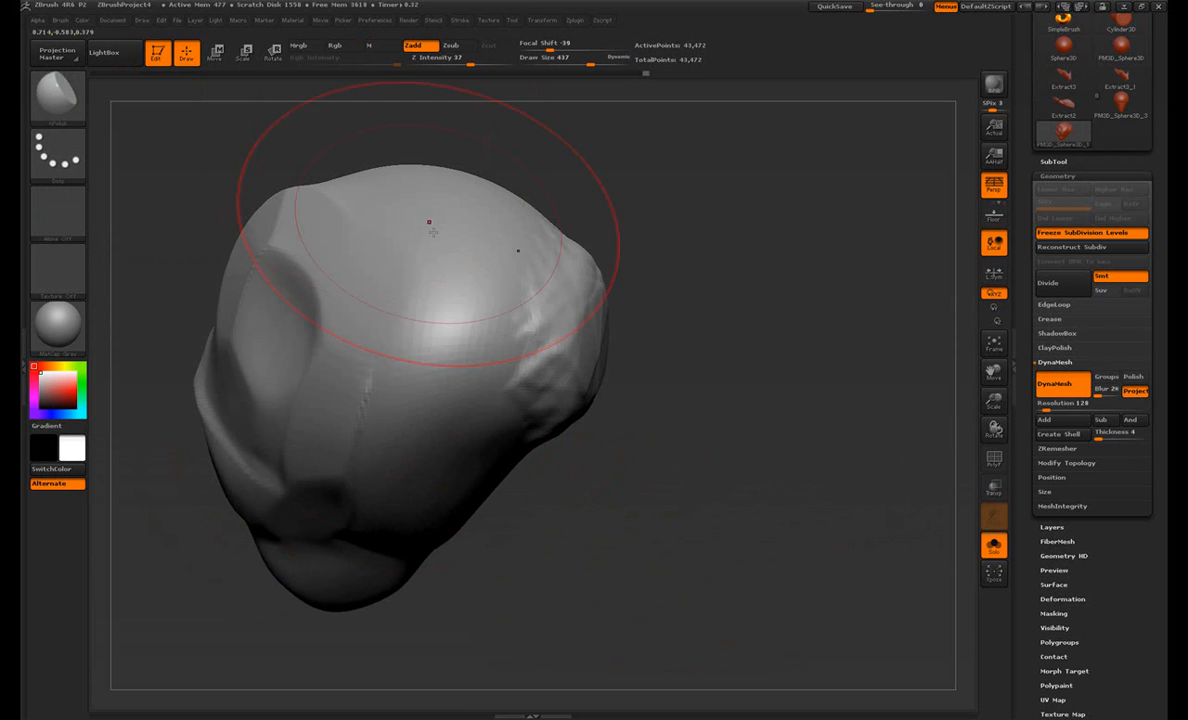
mouse_move(642, 390)
left_mouse_down()
mouse_move(634, 348)
mouse_move(610, 372)
mouse_move(631, 398)
mouse_move(555, 398)
mouse_move(554, 379)
mouse_move(604, 437)
left_mouse_up()
key("s")
key("s")
left_click_drag(788, 467, 612, 490, "shift")
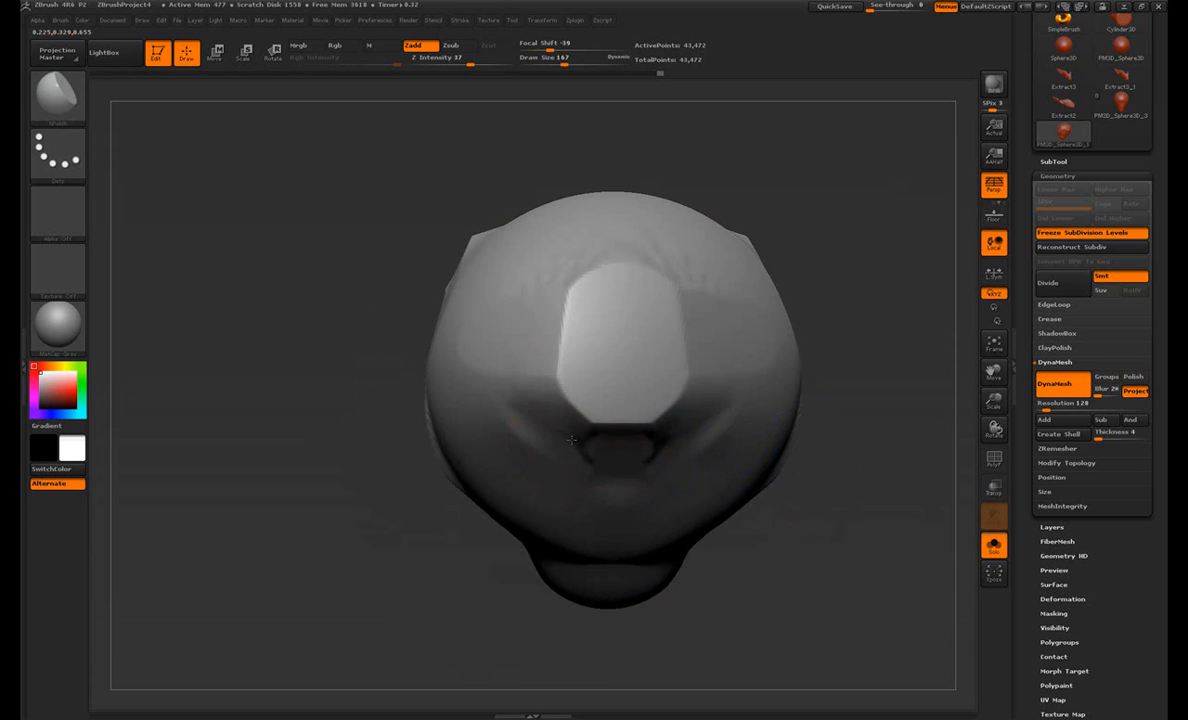
mouse_move(619, 441)
left_mouse_down("shift")
mouse_move(607, 492)
mouse_move(636, 435)
mouse_move(576, 410)
left_mouse_up("shift")
Step: Flatten the rear side surfaces next to the central back plate into angular facets
mouse_move(428, 516)
left_mouse_down()
mouse_move(408, 512)
mouse_move(500, 500)
left_mouse_up()
left_click_drag(530, 332, 613, 255)
left_click_drag(905, 225, 519, 372)
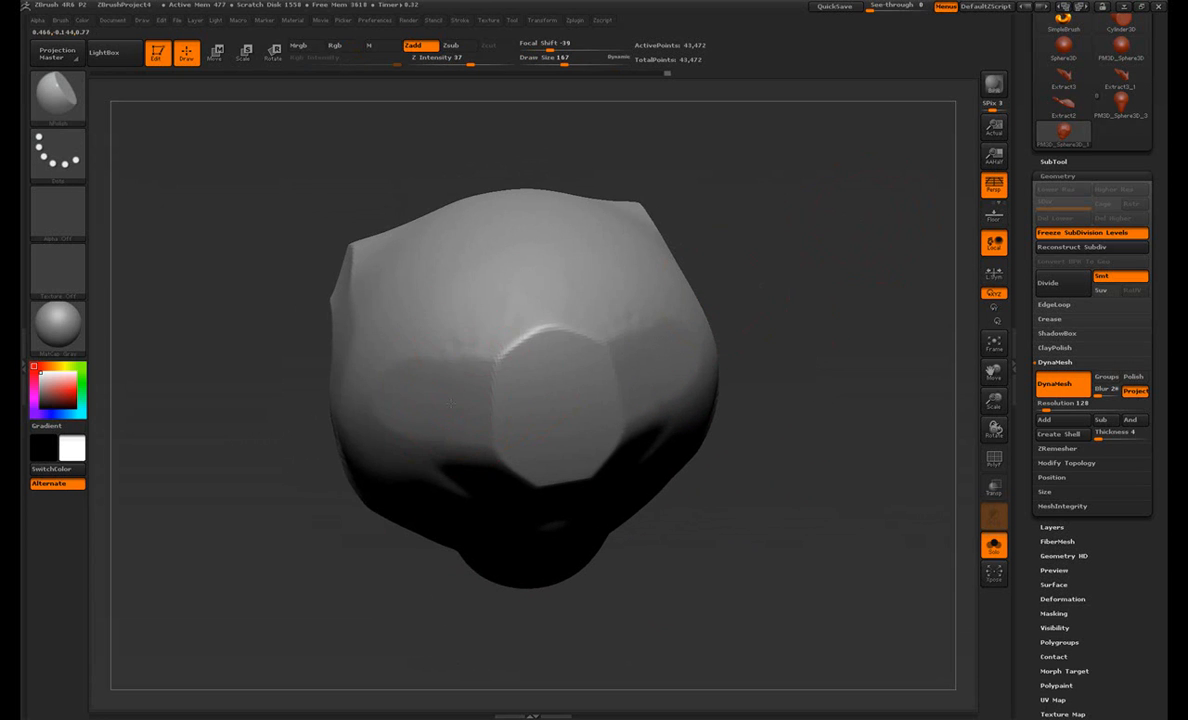
left_click_drag(760, 300, 736, 432)
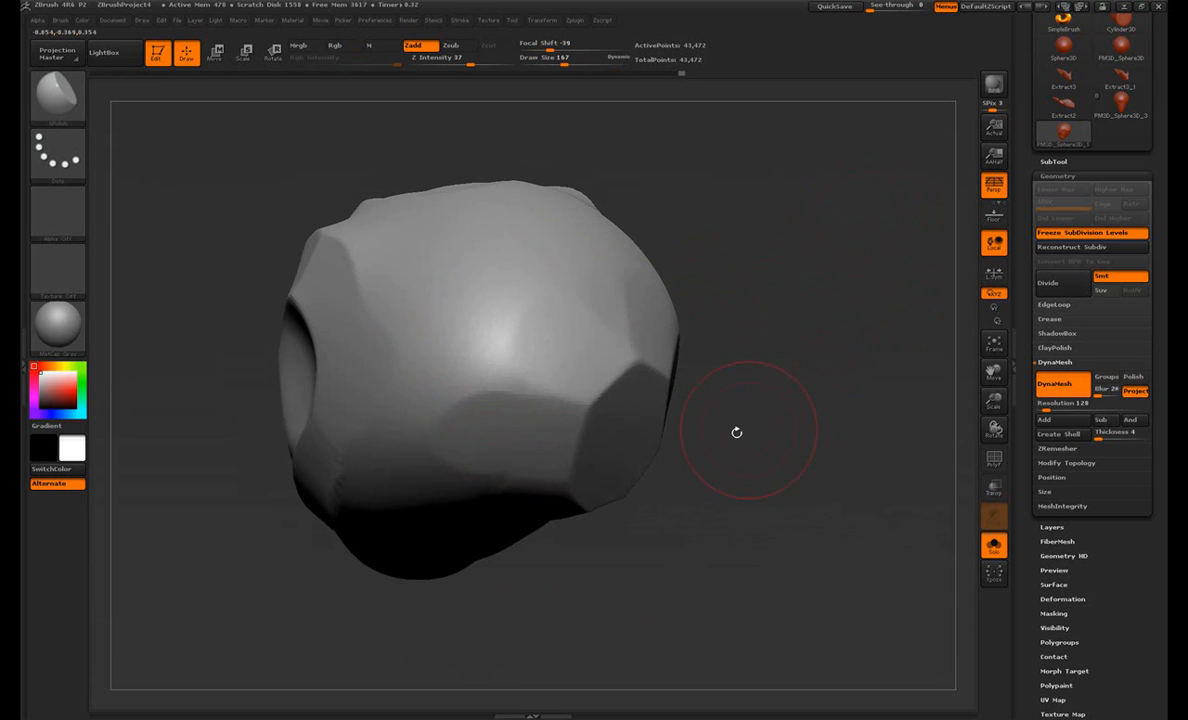
mouse_move(663, 588)
left_mouse_down()
mouse_move(735, 462)
mouse_move(578, 398)
left_mouse_up()
left_click_drag(716, 411, 652, 334)
left_click_drag(537, 326, 522, 336)
Step: Sharpen the edge between the upper and lower rear side planes with hPolish
left_click_drag(782, 580, 758, 530)
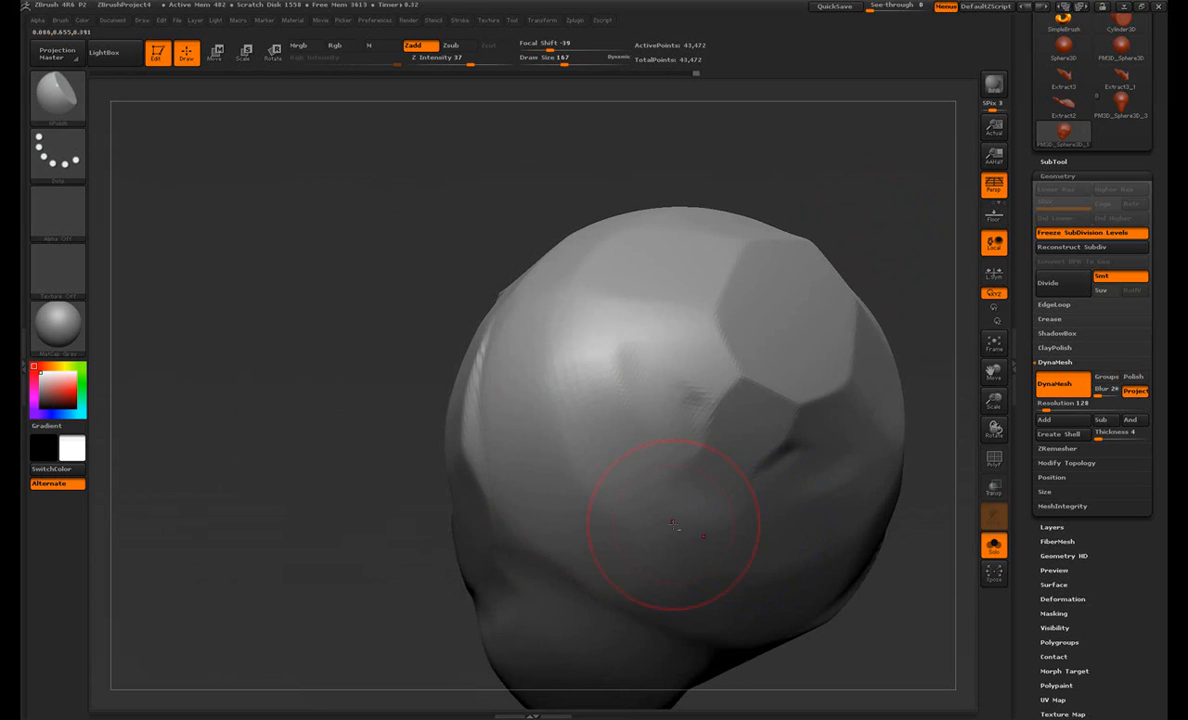
left_click_drag(323, 474, 270, 440, "alt")
mouse_move(395, 450)
left_mouse_down()
mouse_move(340, 466)
mouse_move(278, 560)
left_mouse_up()
mouse_move(473, 498)
left_mouse_down()
mouse_move(560, 493)
mouse_move(545, 450)
left_mouse_up()
left_click_drag(819, 541, 737, 477)
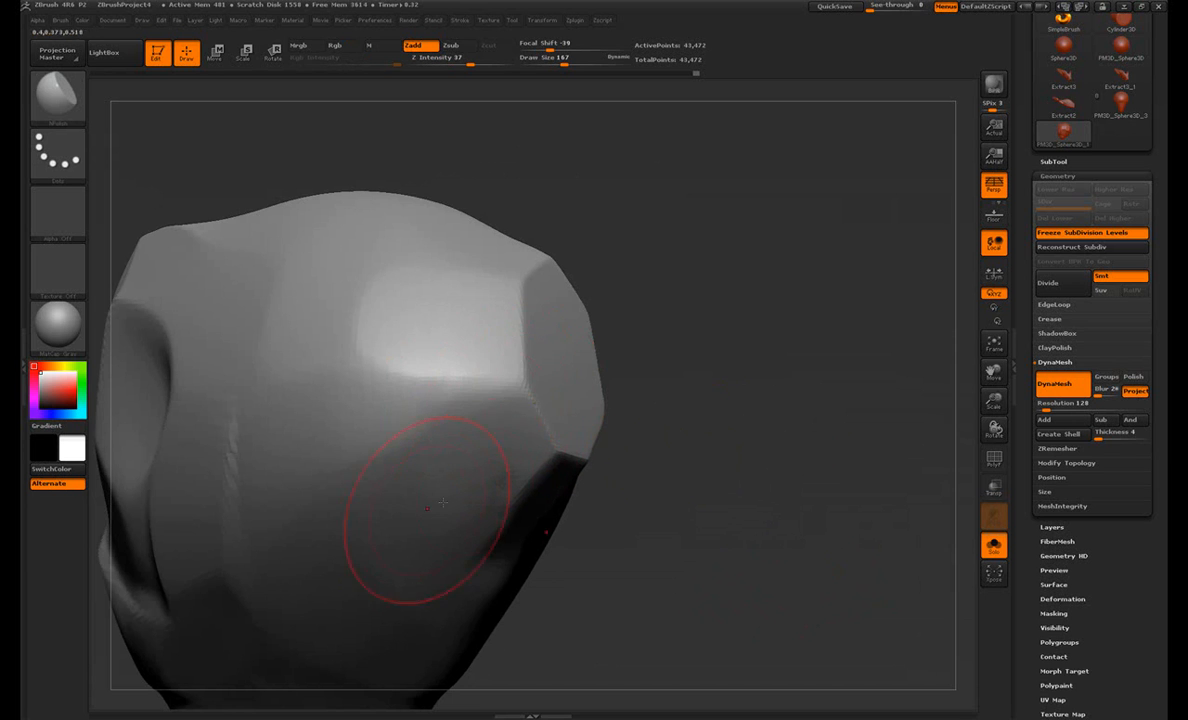
left_click_drag(331, 421, 523, 389)
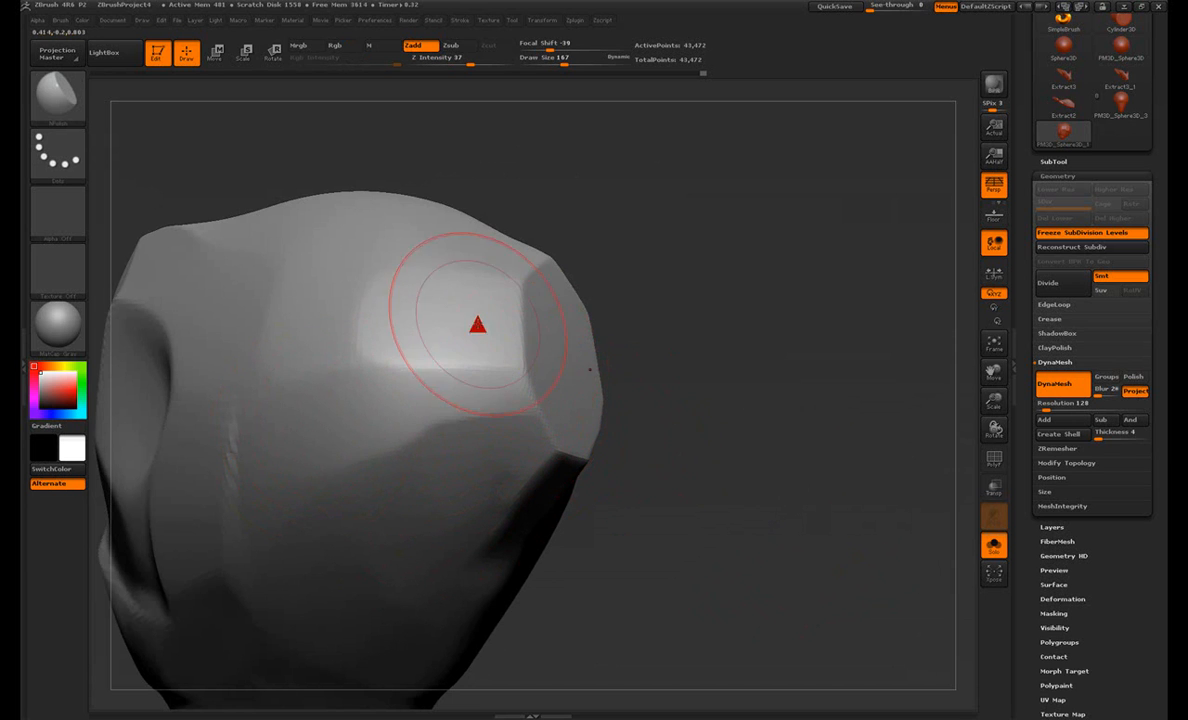
Step: Polish the planes above the back plate so that its upper edge forms a point
mouse_move(585, 255)
left_mouse_down()
mouse_move(793, 468)
mouse_move(812, 468)
left_mouse_up()
mouse_move(484, 440)
left_mouse_down()
mouse_move(459, 289)
mouse_move(565, 246)
left_mouse_up()
mouse_move(691, 311)
left_mouse_down("alt")
mouse_move(786, 334)
mouse_move(764, 376)
left_mouse_up("alt")
left_click_drag(628, 361, 838, 344)
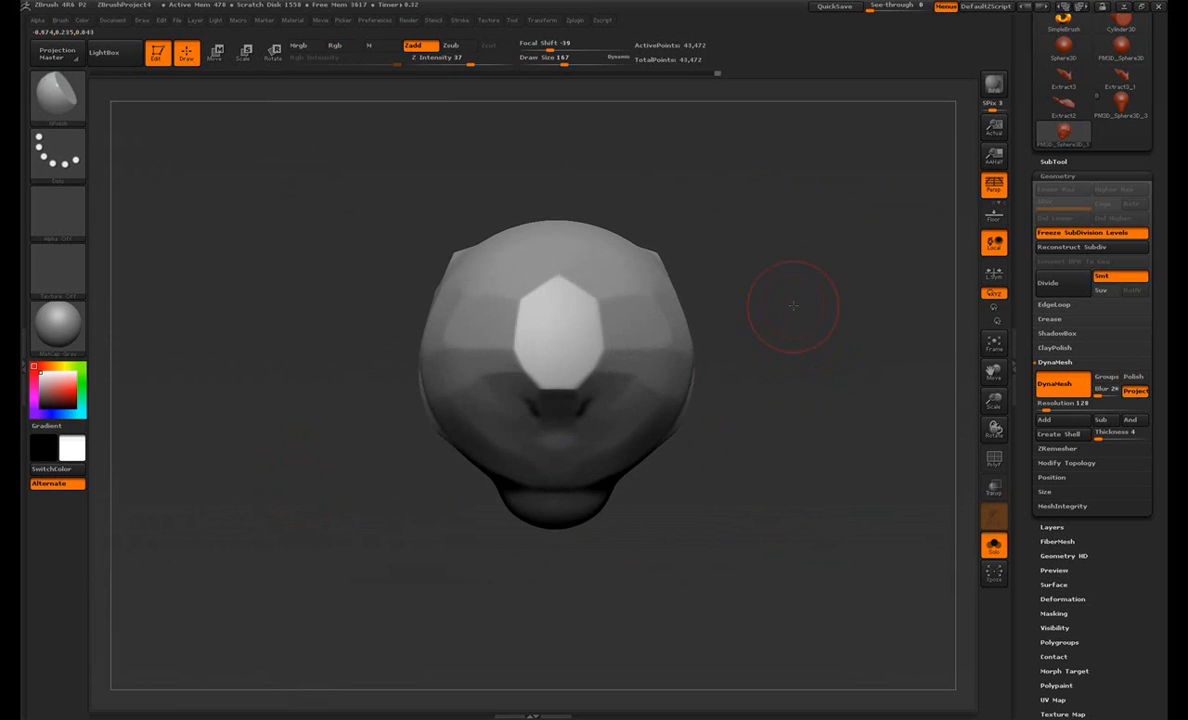
Step: Add small raised clay patches around the edges of the back plate with ClayBuildup at draw size 74, undoing unwanted strokes
left_click_drag(793, 307, 814, 352, "alt")
left_click_drag(814, 305, 808, 378, "alt")
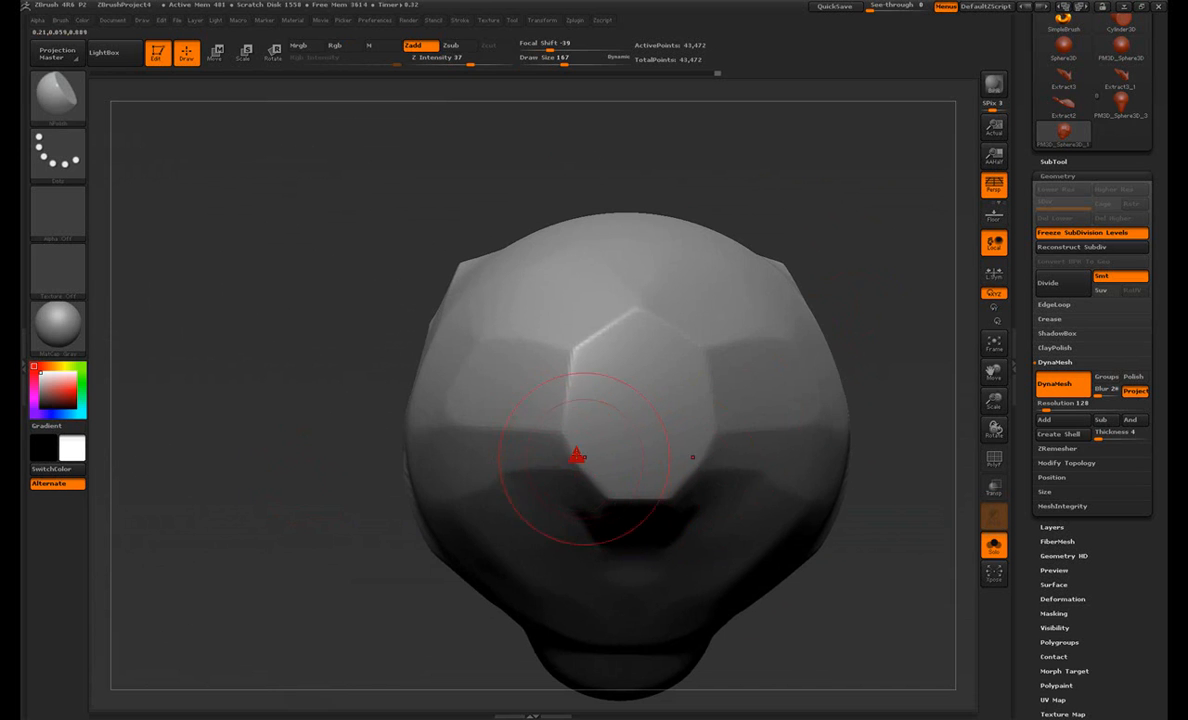
left_click(57, 93)
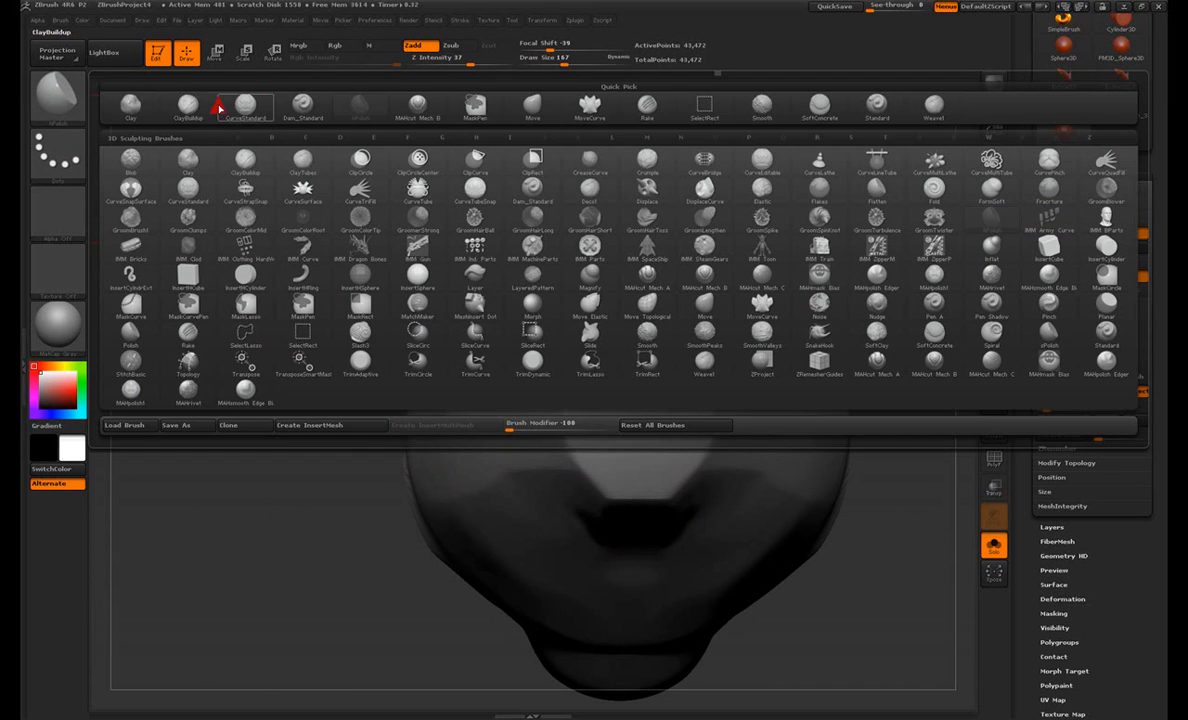
left_click(180, 100)
left_click_drag(572, 472, 600, 443)
right_click(582, 476)
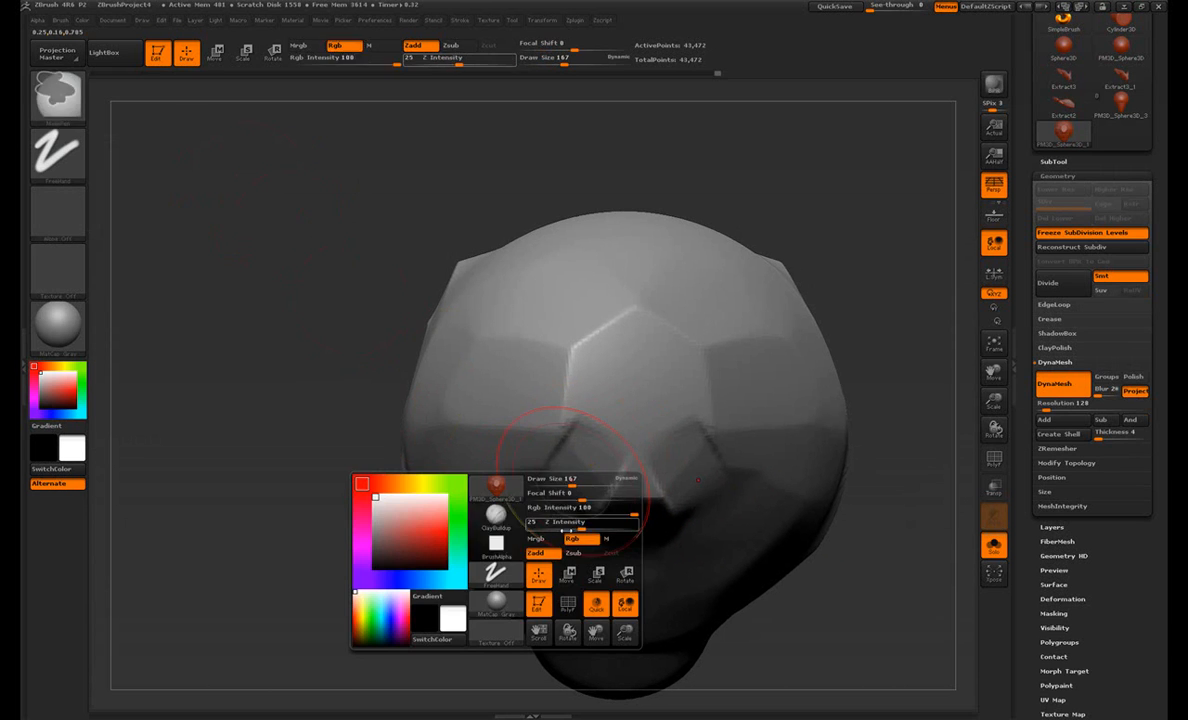
key("s")
mouse_move(563, 478)
left_mouse_down()
mouse_move(551, 482)
mouse_move(585, 478)
mouse_move(576, 492)
mouse_move(578, 468)
mouse_move(573, 492)
left_mouse_up()
key("ctrl+z")
mouse_move(566, 380)
left_mouse_down()
mouse_move(551, 379)
mouse_move(570, 376)
left_mouse_up()
mouse_move(594, 323)
left_mouse_down()
mouse_move(603, 314)
mouse_move(590, 326)
mouse_move(592, 336)
mouse_move(604, 318)
mouse_move(608, 340)
left_mouse_up()
key("ctrl+z")
key("ctrl+z")
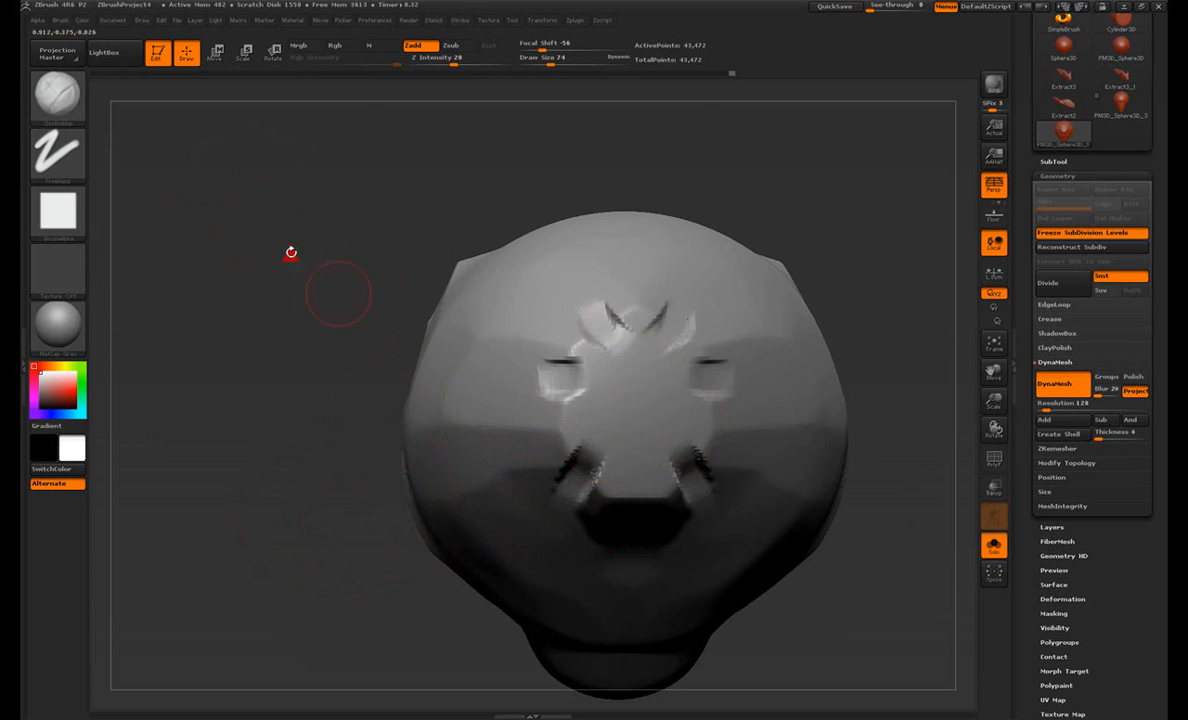
Step: Polish the clay patches around the back plate with hPolish at draw size 74
left_click(58, 95)
left_click(348, 106)
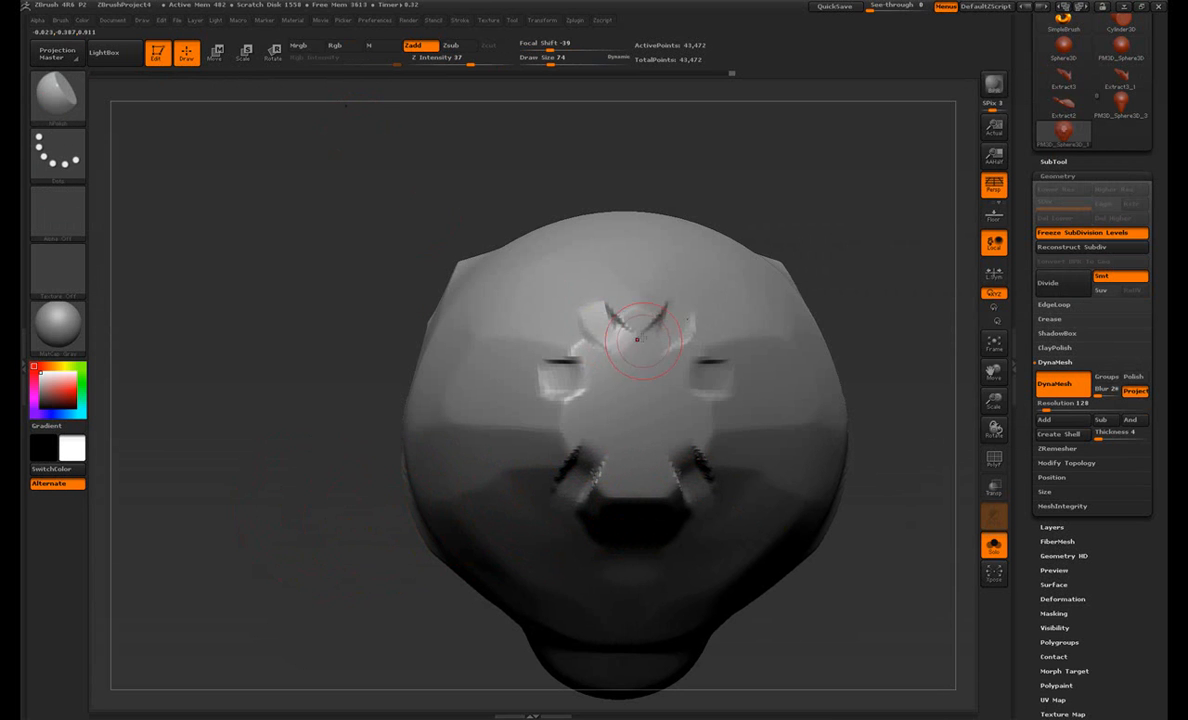
mouse_move(582, 382)
left_mouse_down()
mouse_move(597, 389)
mouse_move(596, 379)
left_mouse_up()
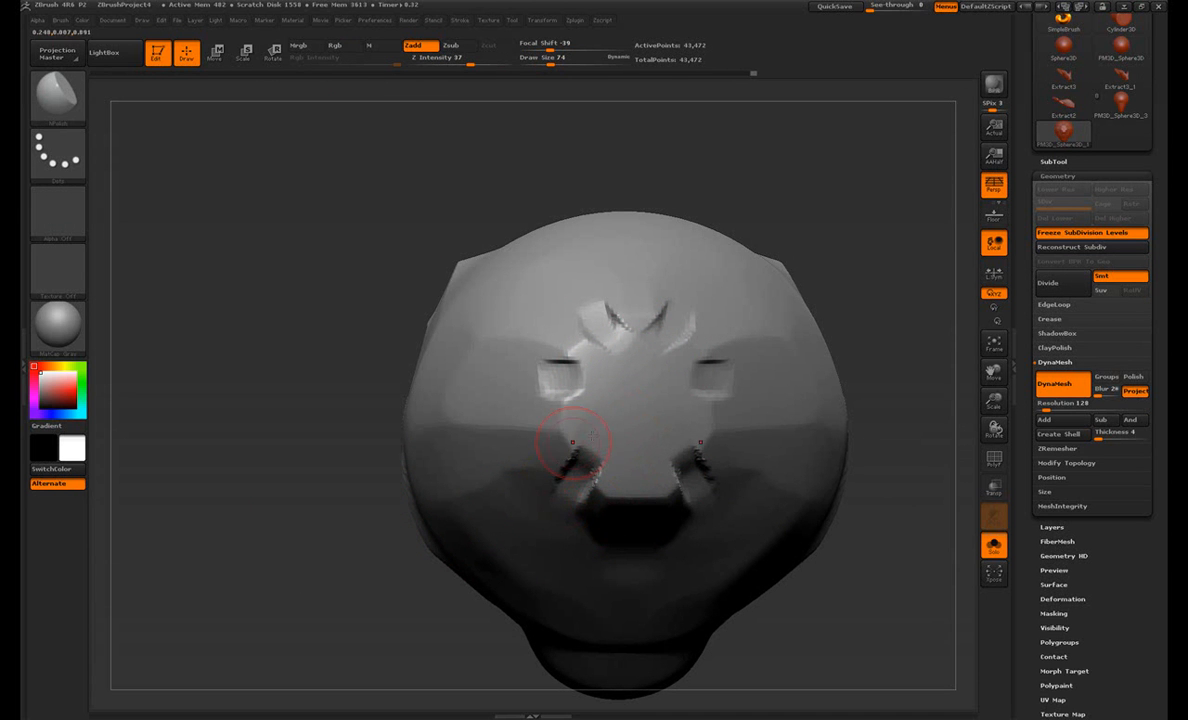
Step: Polish the V-shaped brow and the forehead above the nose bridge into cleaner planes
mouse_move(770, 245)
left_mouse_down()
mouse_move(846, 256)
mouse_move(872, 411)
mouse_move(796, 437)
mouse_move(771, 542)
left_mouse_up()
left_click_drag(450, 480, 761, 339, "alt")
left_click_drag(777, 268, 818, 300)
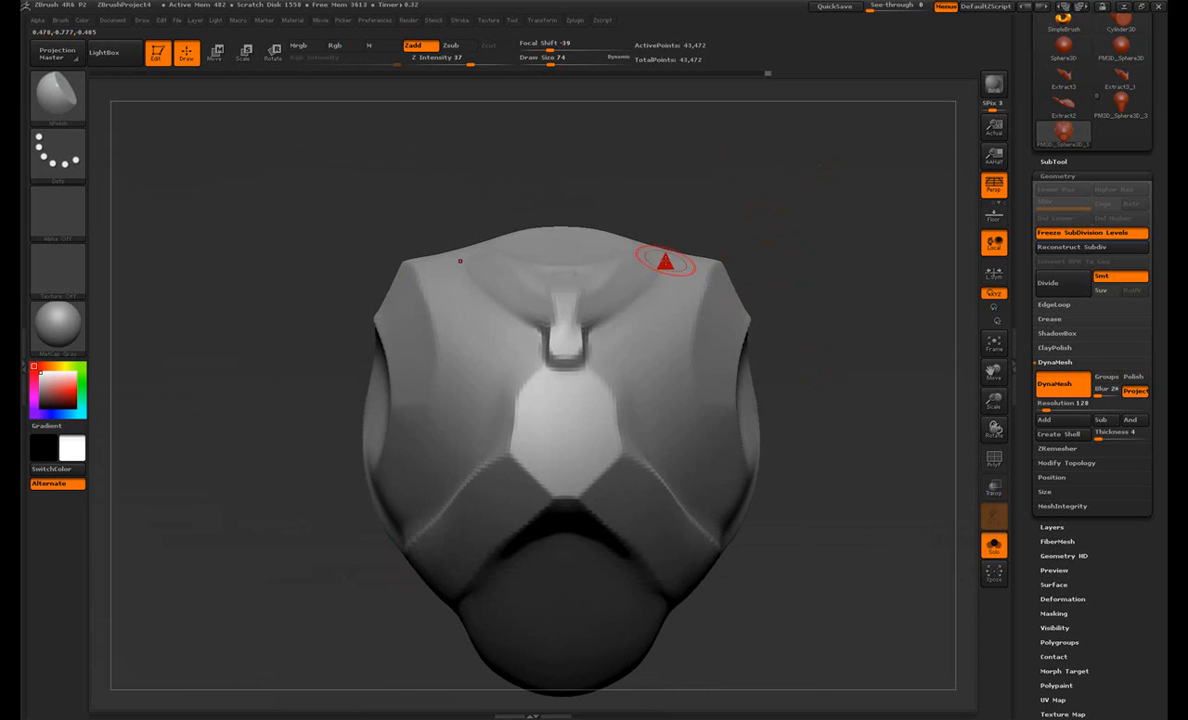
left_click(57, 95)
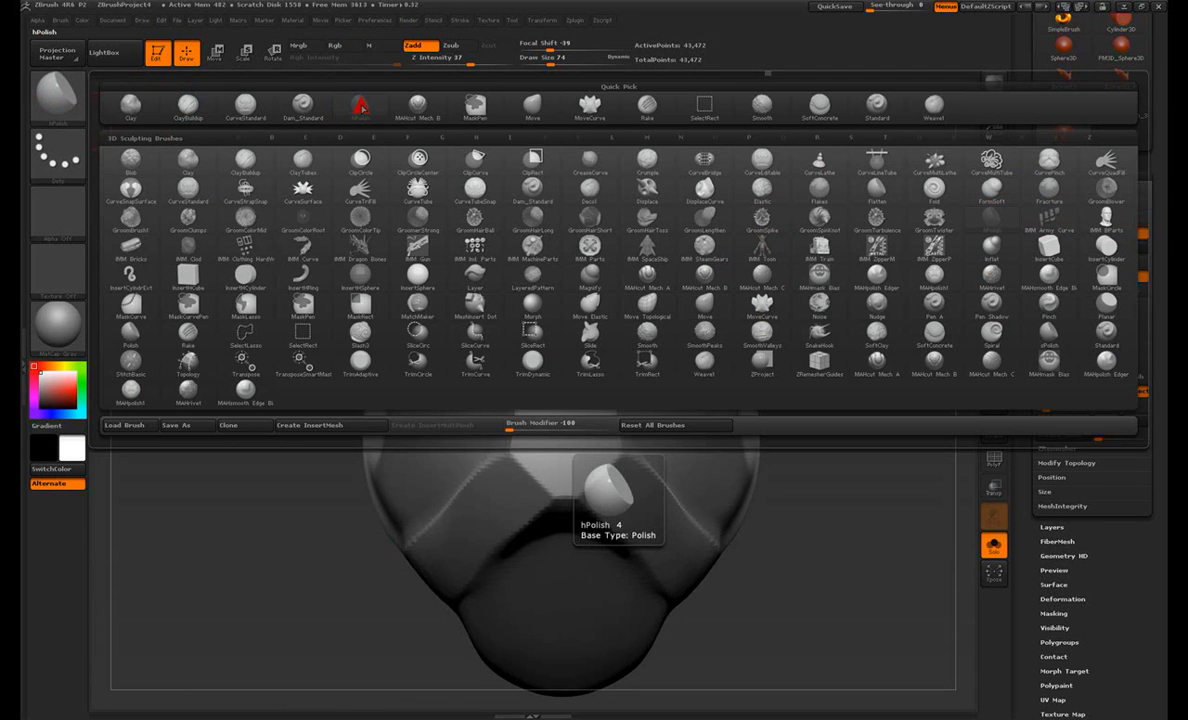
left_click(520, 328)
mouse_move(843, 541)
left_mouse_down()
mouse_move(827, 432)
mouse_move(781, 415)
mouse_move(840, 440)
mouse_move(750, 480)
left_mouse_up()
mouse_move(698, 524)
left_mouse_down()
mouse_move(795, 572)
mouse_move(848, 514)
mouse_move(898, 514)
left_mouse_up()
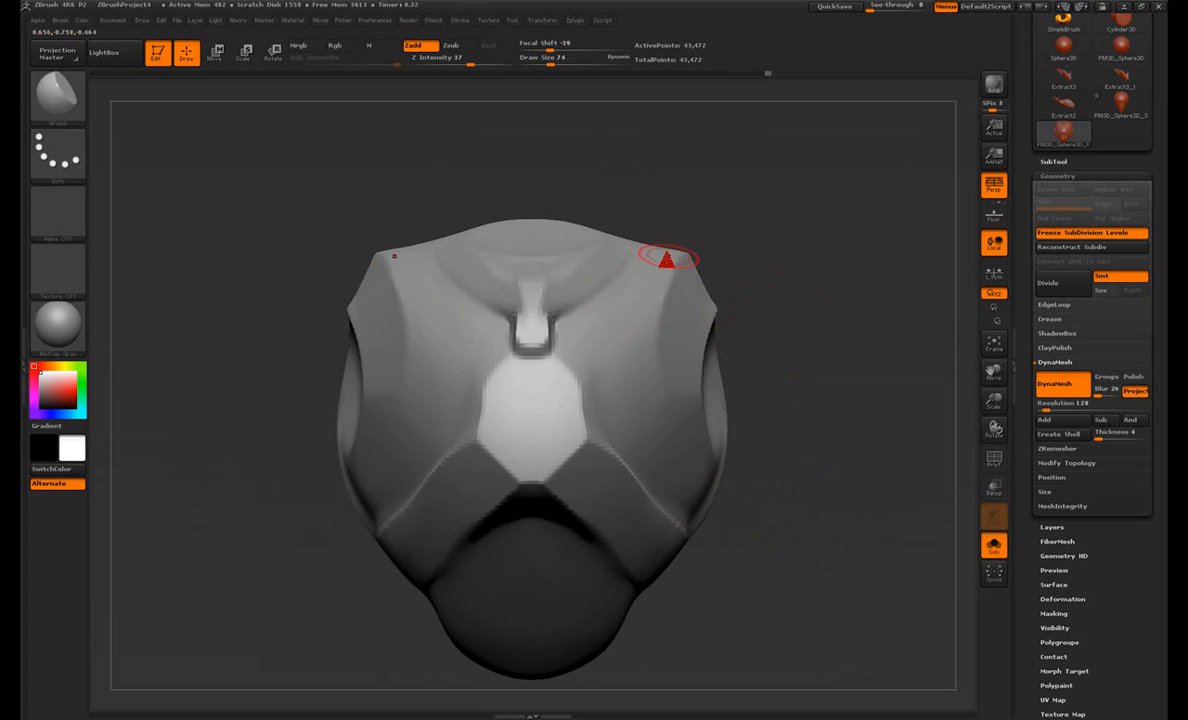
Step: Carve symmetrical curved grooves from the brow corners down toward the cheeks with the Dam_Standard brush
left_click_drag(711, 586, 621, 470)
left_click(58, 97)
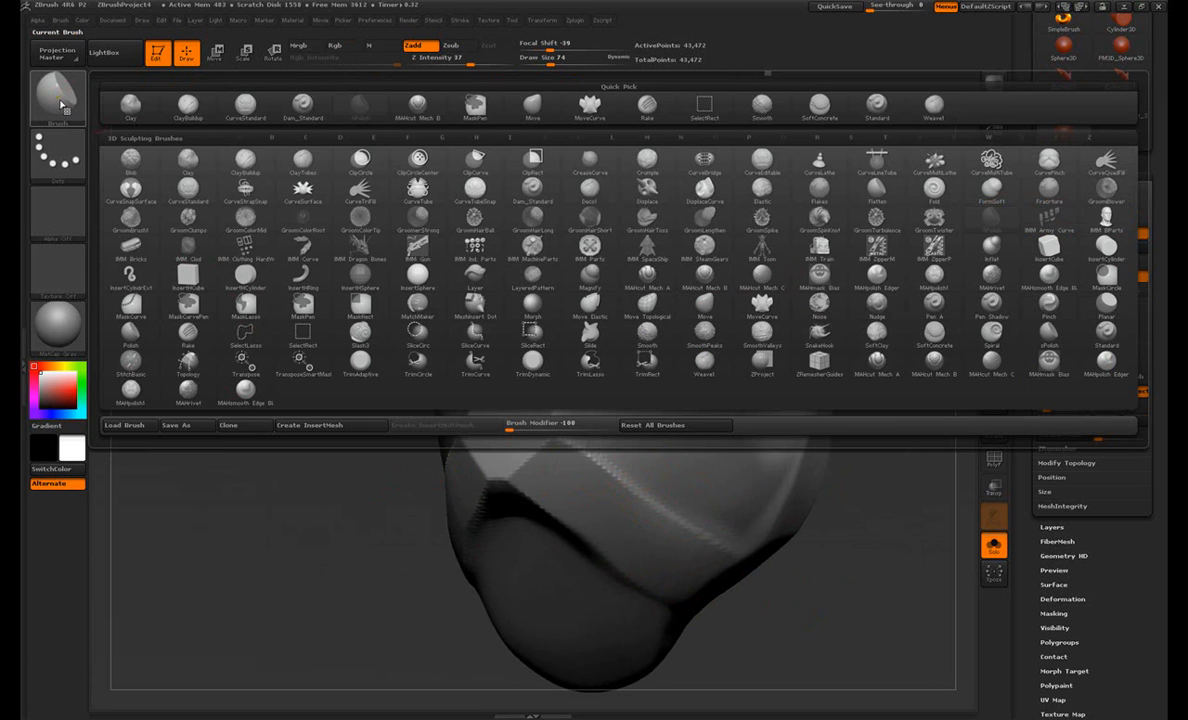
left_click(303, 105)
left_click_drag(300, 360, 473, 355, "shift")
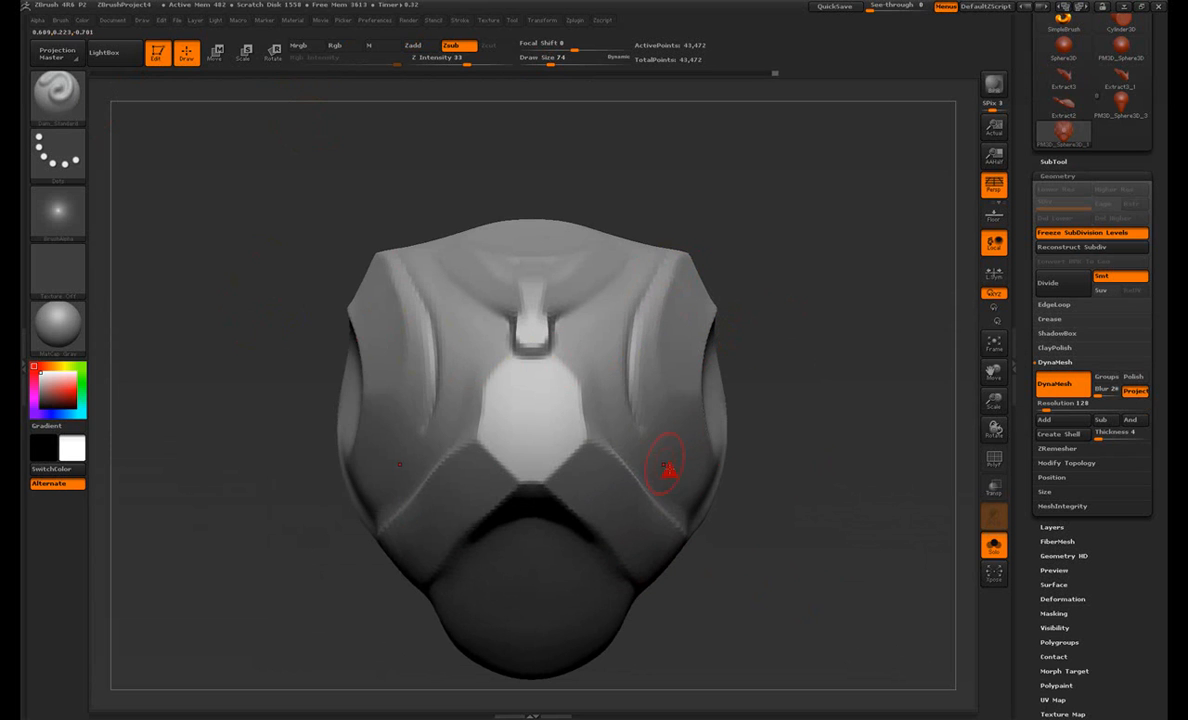
Step: Deepen the symmetrical curved grooves beside the nose with Dam_Standard and extend them down around the cheeks to the sides
left_click_drag(660, 257, 636, 411)
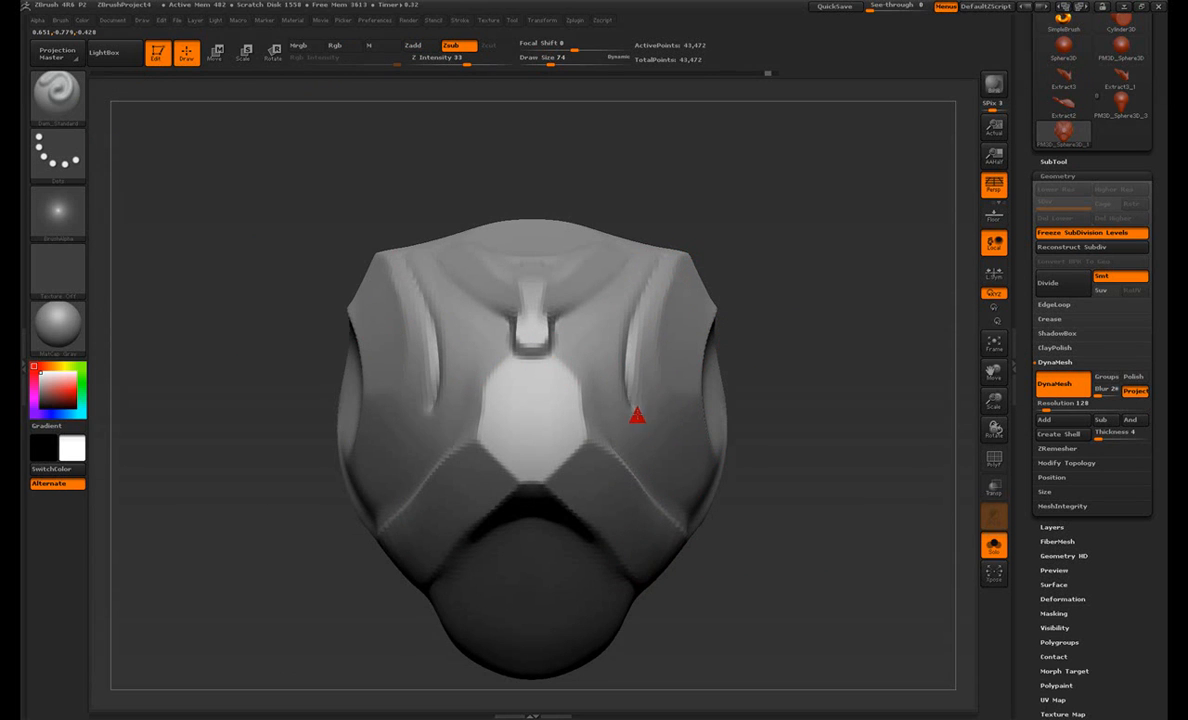
left_click_drag(697, 490, 660, 491)
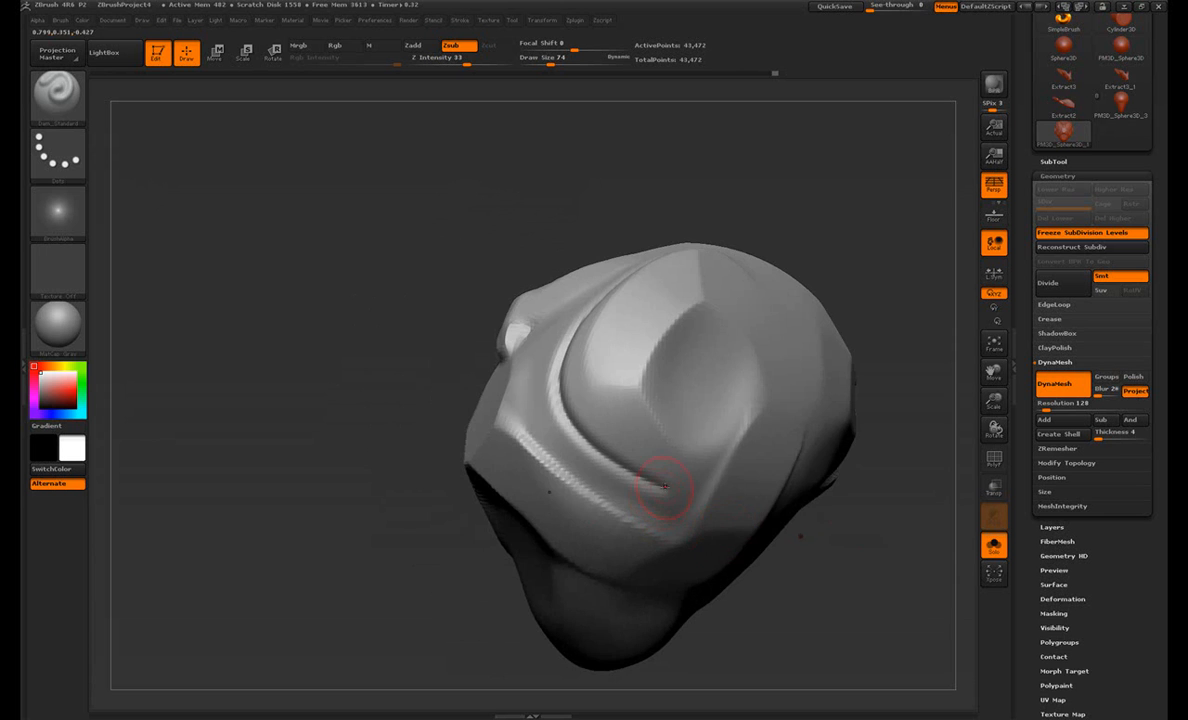
mouse_move(806, 570)
left_mouse_down()
mouse_move(578, 286)
mouse_move(629, 213)
left_mouse_up()
mouse_move(353, 430)
left_mouse_down()
mouse_move(360, 500)
mouse_move(361, 463)
left_mouse_up()
mouse_move(644, 291)
left_mouse_down()
mouse_move(814, 336)
mouse_move(838, 353)
mouse_move(871, 449)
mouse_move(843, 398)
mouse_move(860, 348)
mouse_move(875, 357)
mouse_move(856, 302)
left_mouse_up()
Step: Apply ClayPolish with Max 25 to the whole head and check the mesh wireframe
left_click(1055, 347)
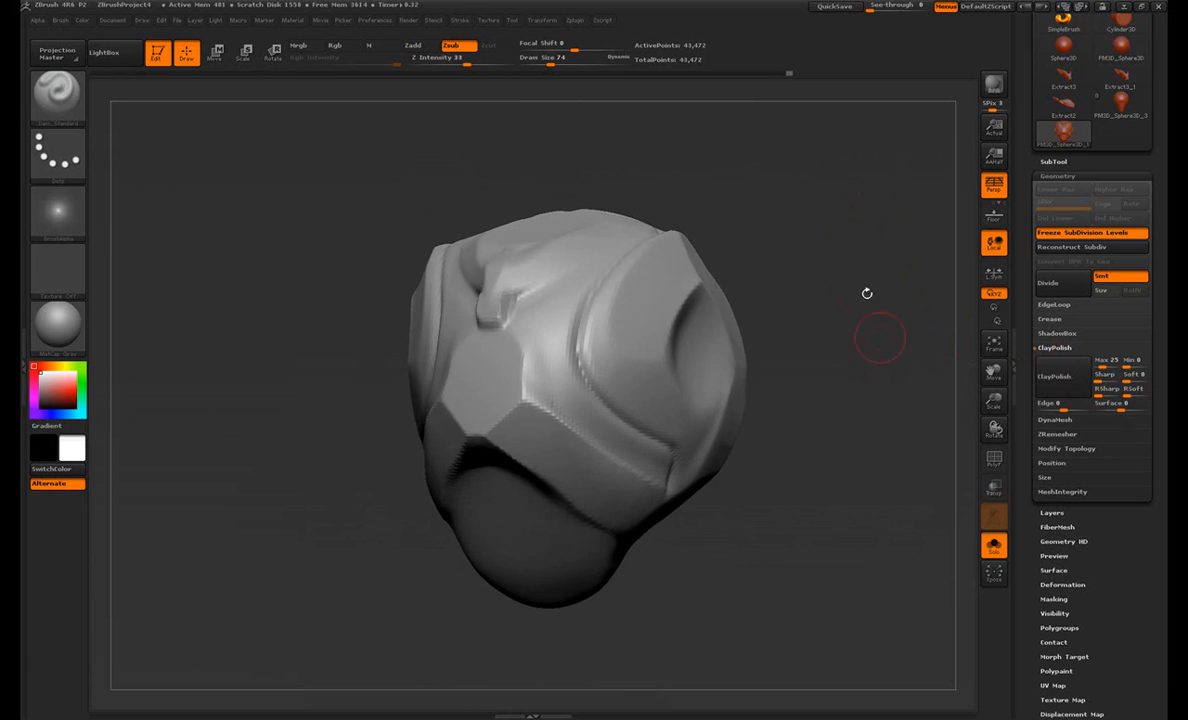
left_click(1062, 380)
mouse_move(782, 446)
left_mouse_down()
mouse_move(862, 491)
mouse_move(851, 445)
mouse_move(793, 411)
mouse_move(920, 425)
mouse_move(880, 491)
mouse_move(840, 498)
left_mouse_up()
key("shift+f")
key("shift+f")
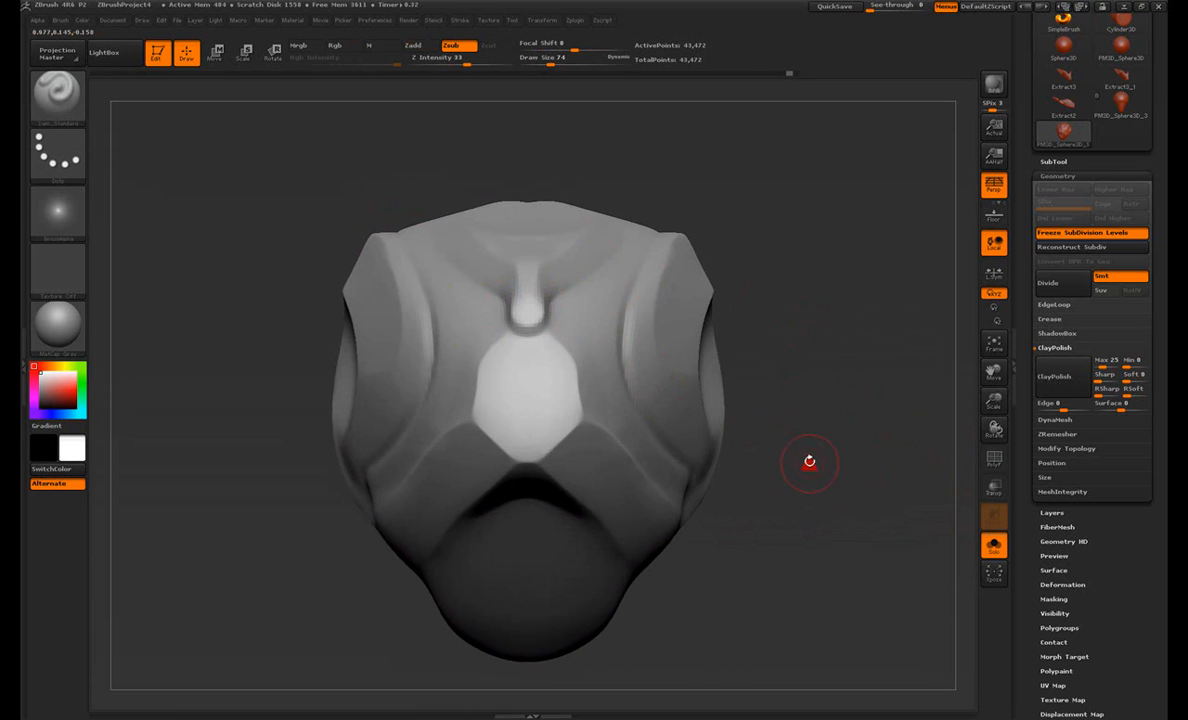
mouse_move(862, 479)
left_mouse_down()
mouse_move(304, 535)
mouse_move(700, 440)
left_mouse_up()
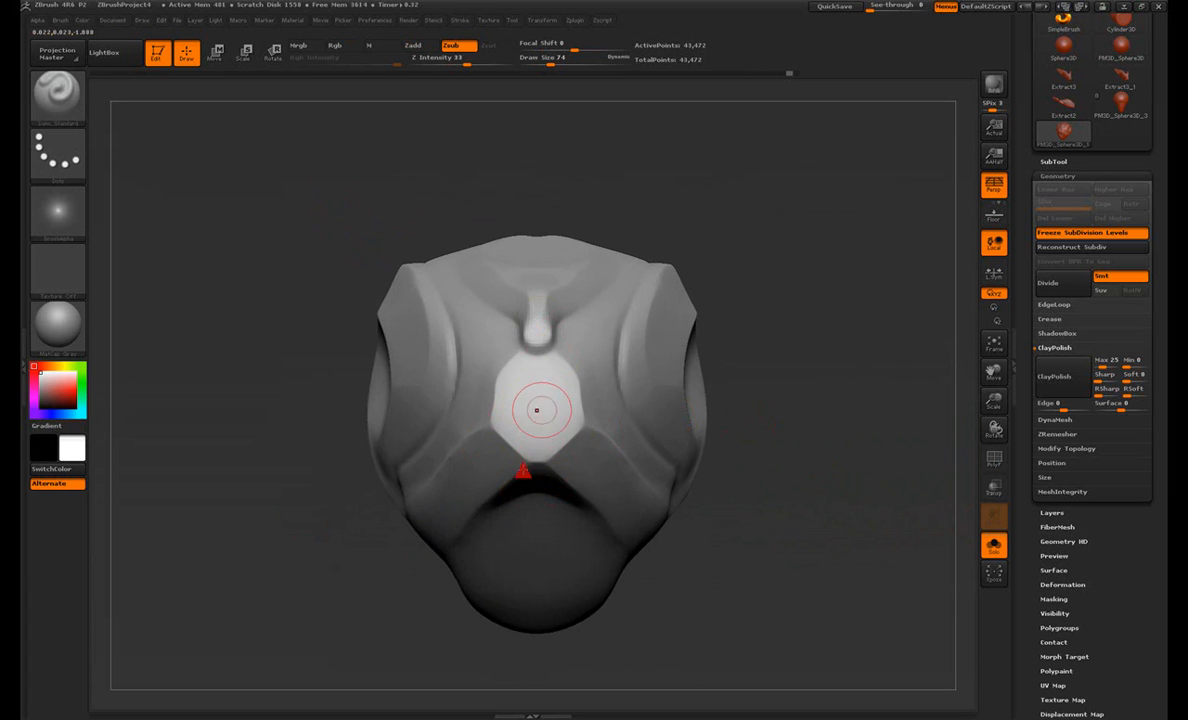
mouse_move(775, 410)
left_mouse_down("alt")
mouse_move(838, 403)
mouse_move(827, 424)
mouse_move(799, 414)
mouse_move(804, 398)
left_mouse_up("alt")
left_click_drag(837, 261, 837, 239)
mouse_move(804, 312)
left_mouse_down()
mouse_move(769, 194)
mouse_move(806, 357)
mouse_move(818, 349)
left_mouse_up()
Step: Load the TrimDynamicC brush from the Trim folder of the LightBox brush library
left_click(60, 96)
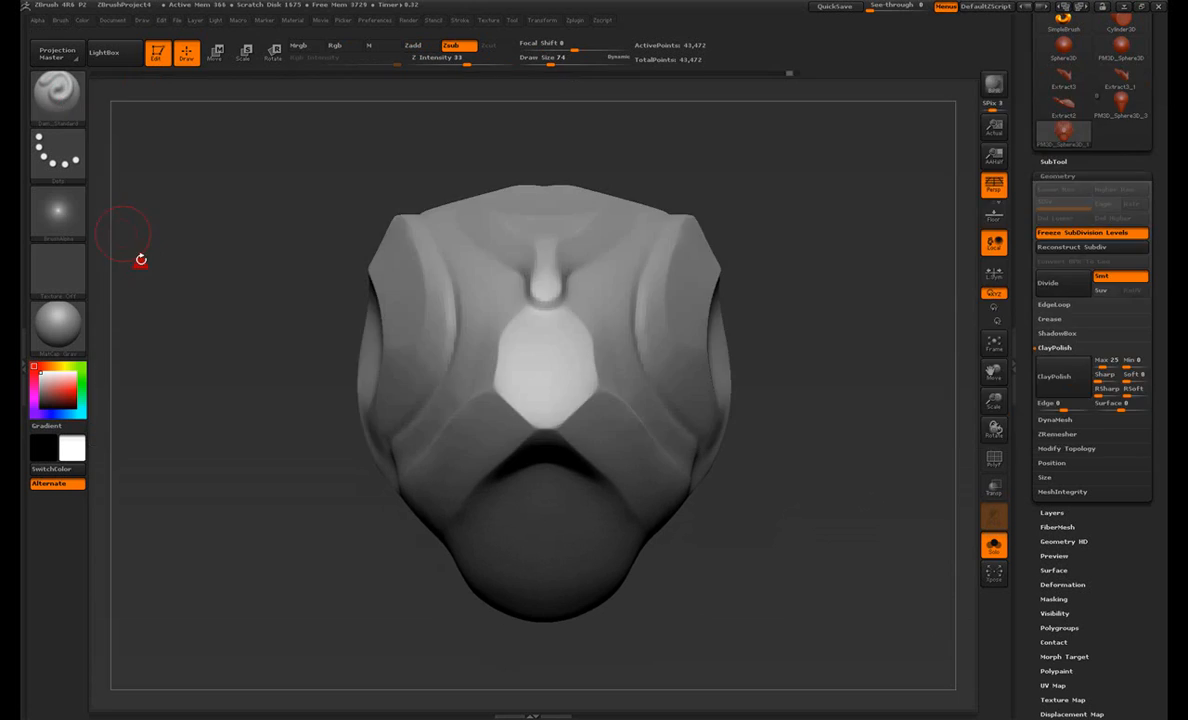
key("comma")
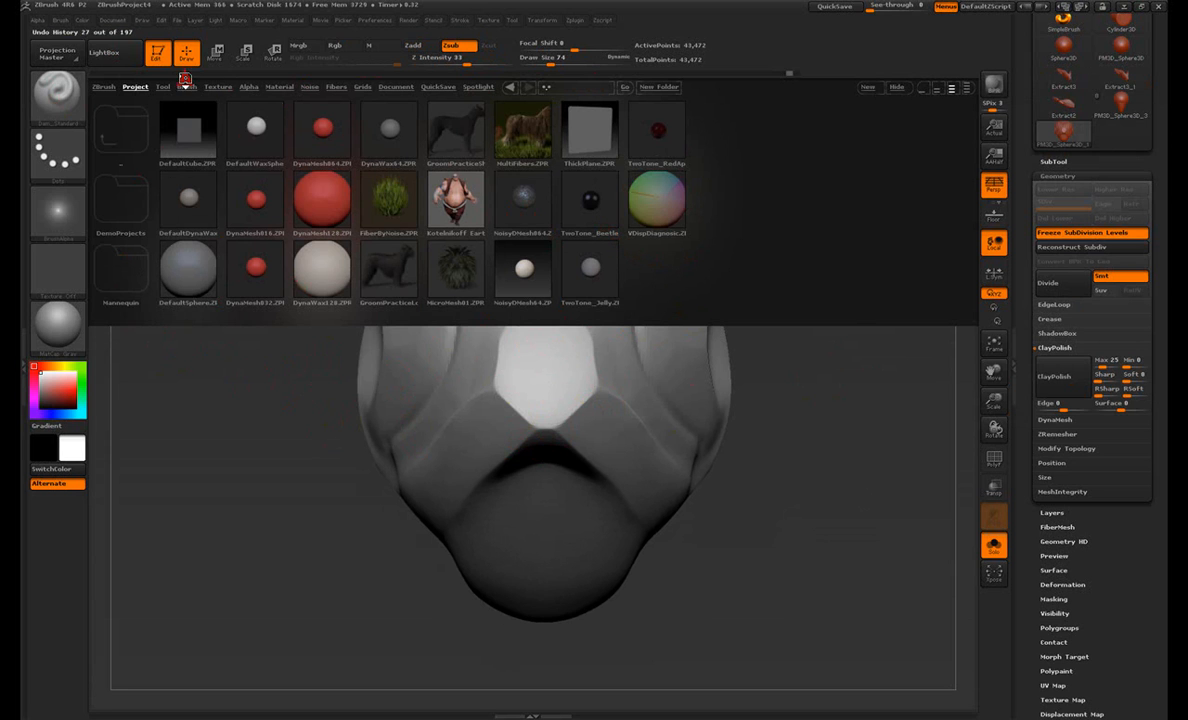
left_click(247, 88)
left_click(218, 86)
left_click(187, 87)
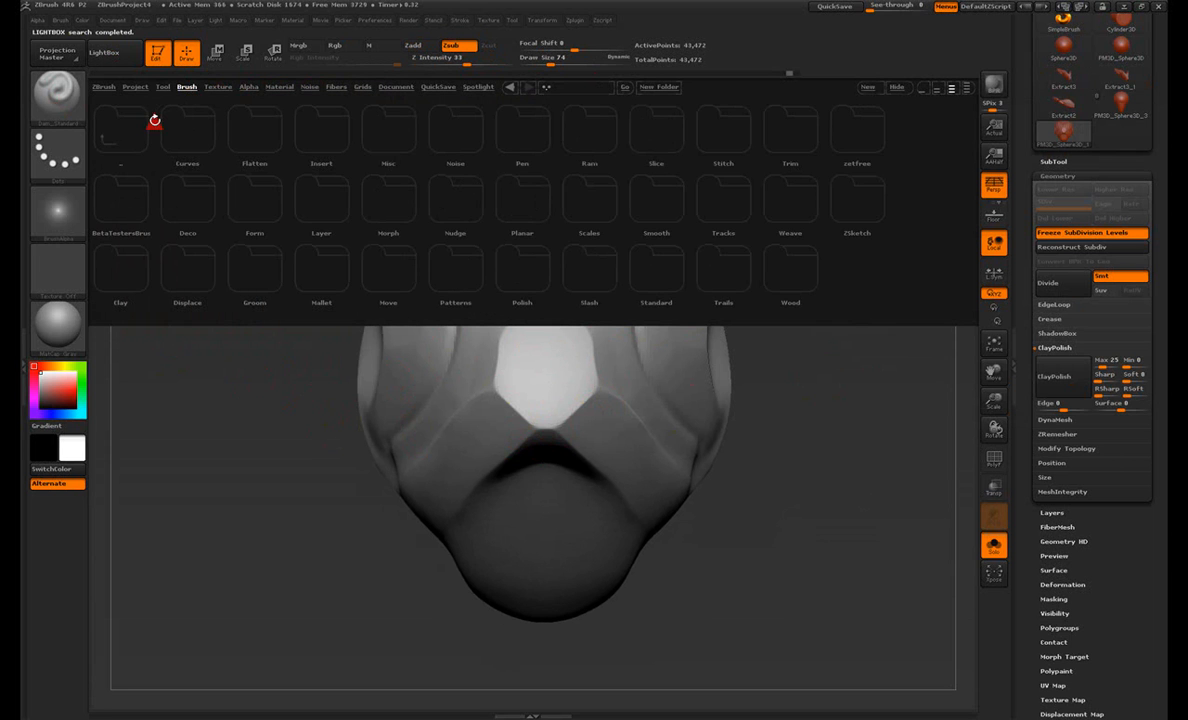
left_click(163, 87)
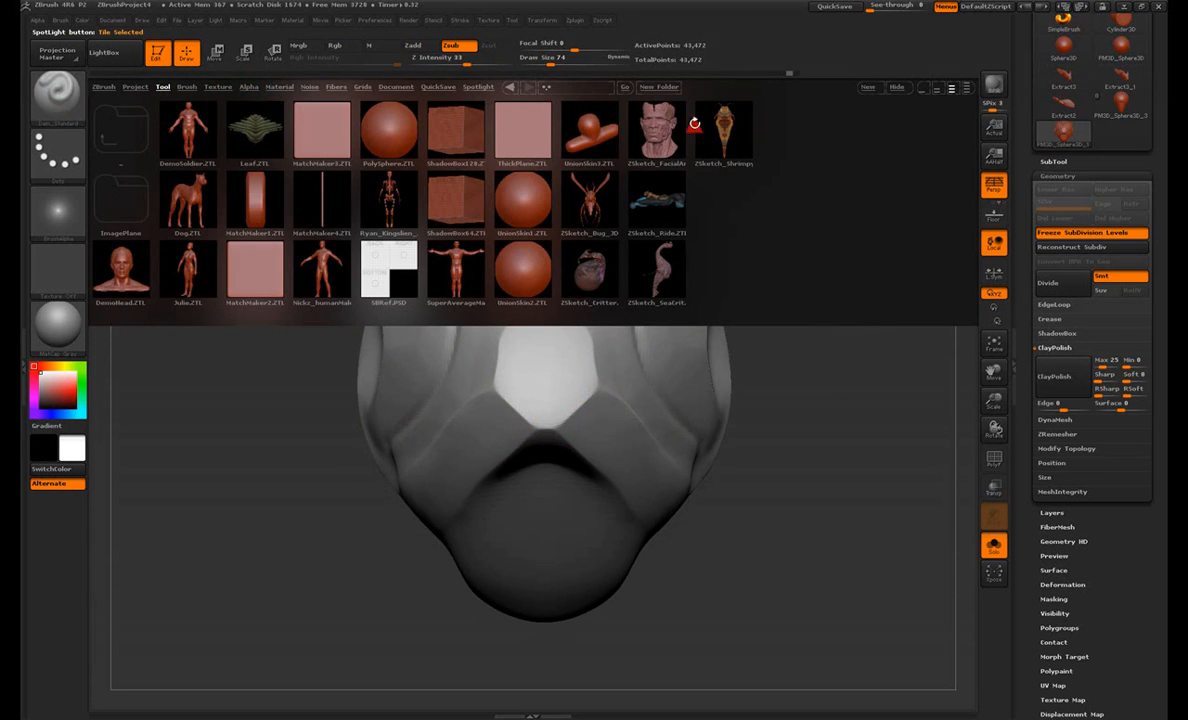
left_click(187, 87)
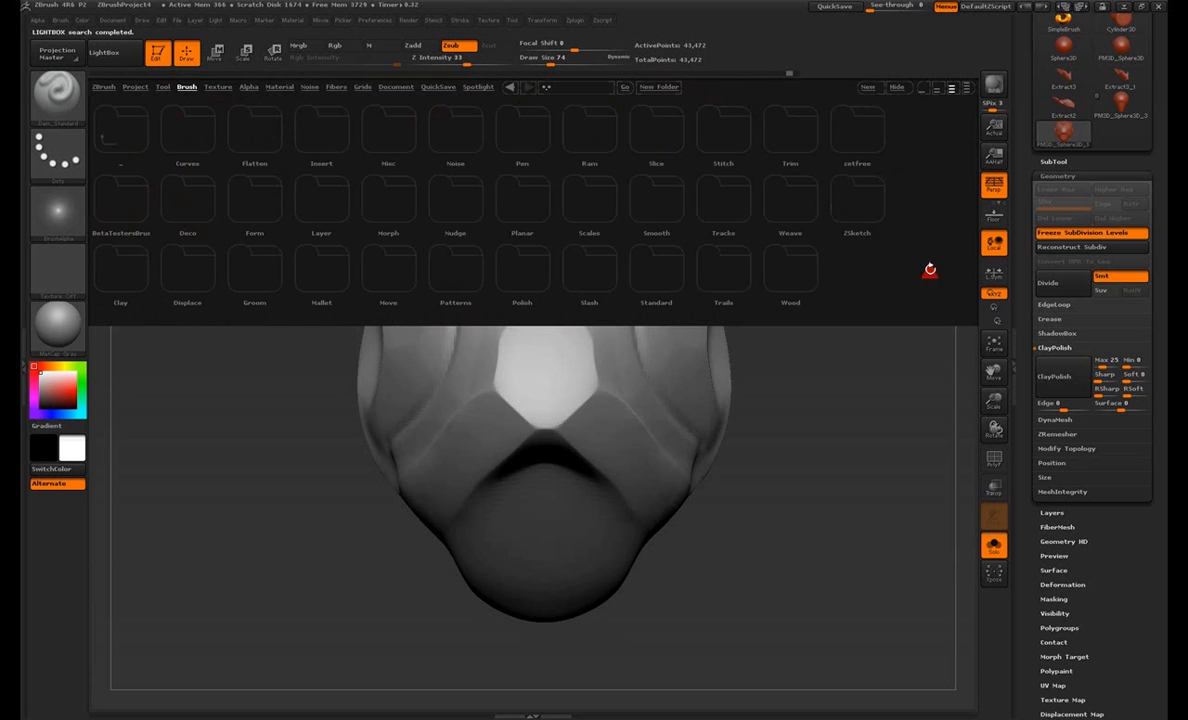
left_click(798, 140)
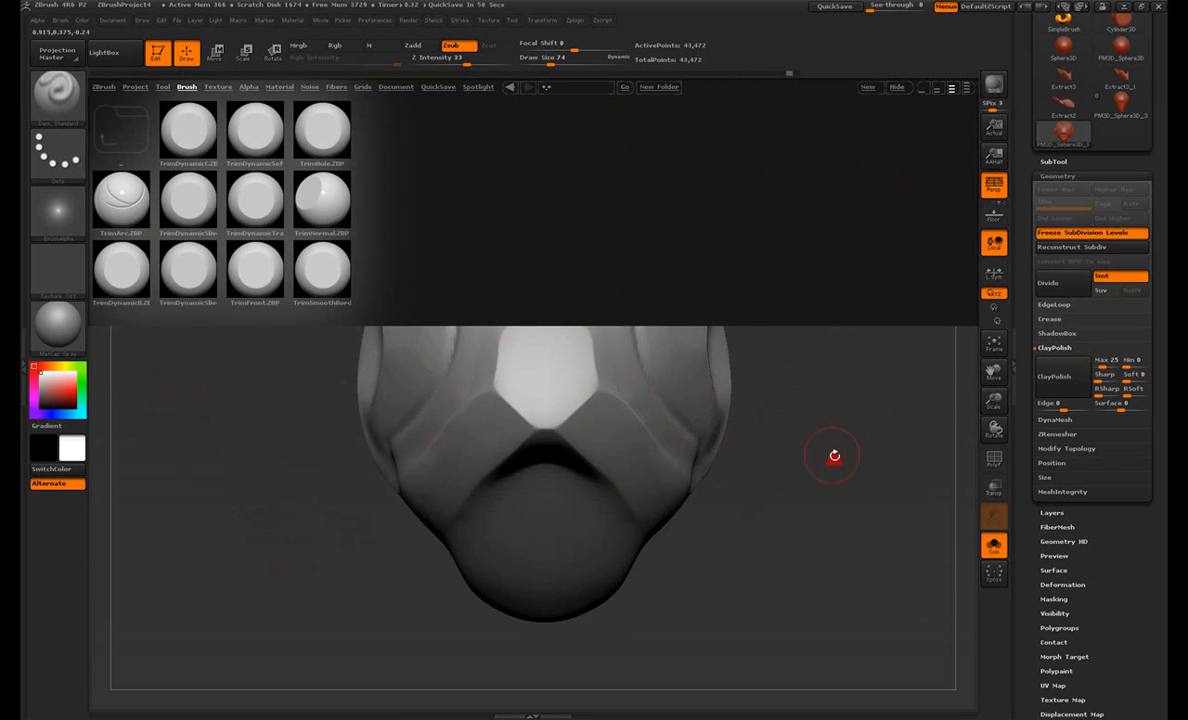
left_click_drag(825, 451, 700, 420)
left_click_drag(268, 483, 162, 337)
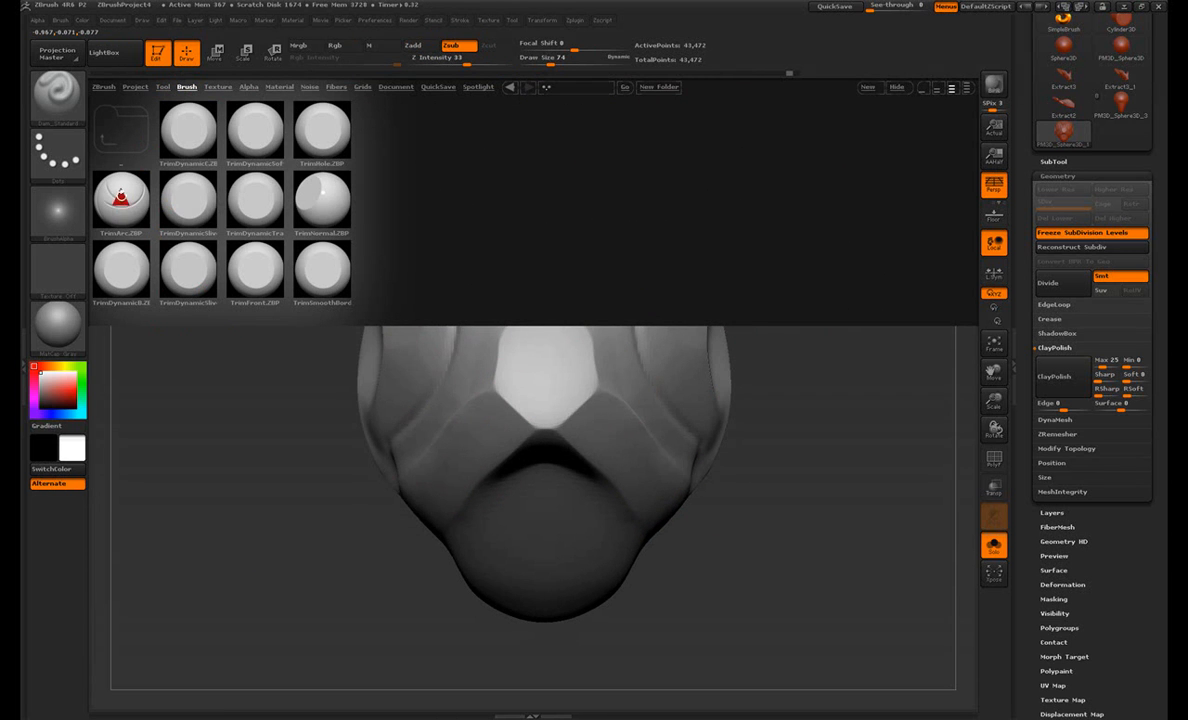
left_click(192, 136)
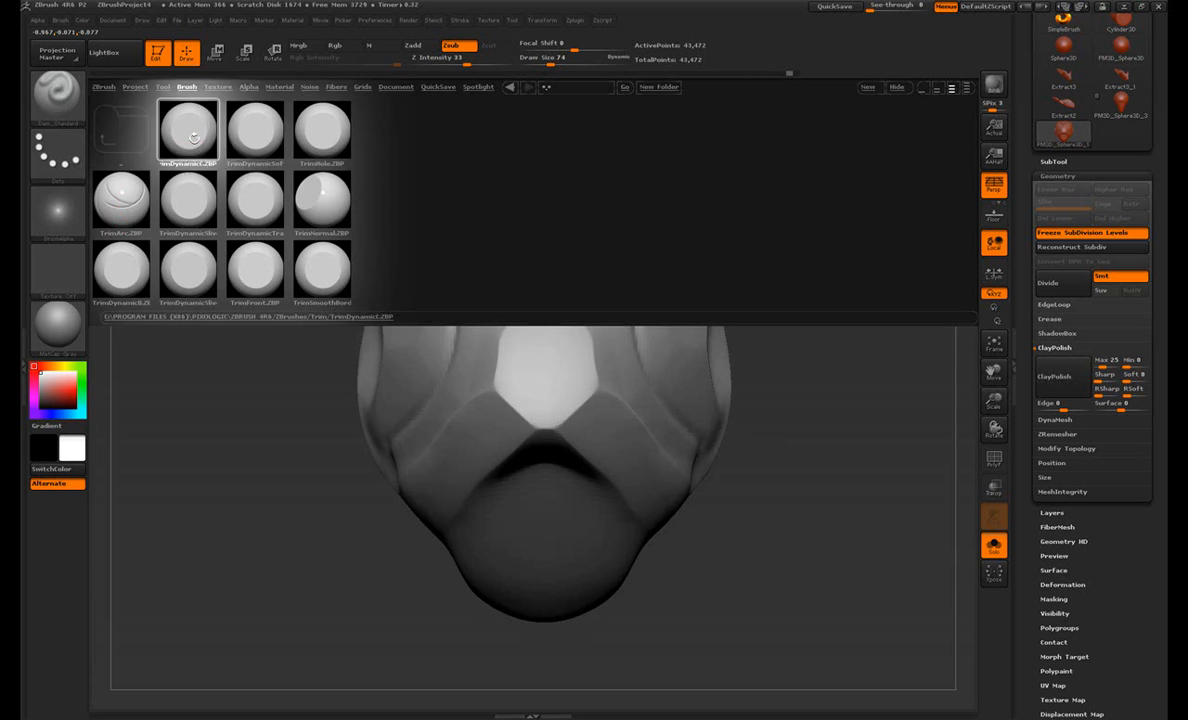
left_click_drag(860, 333, 880, 310)
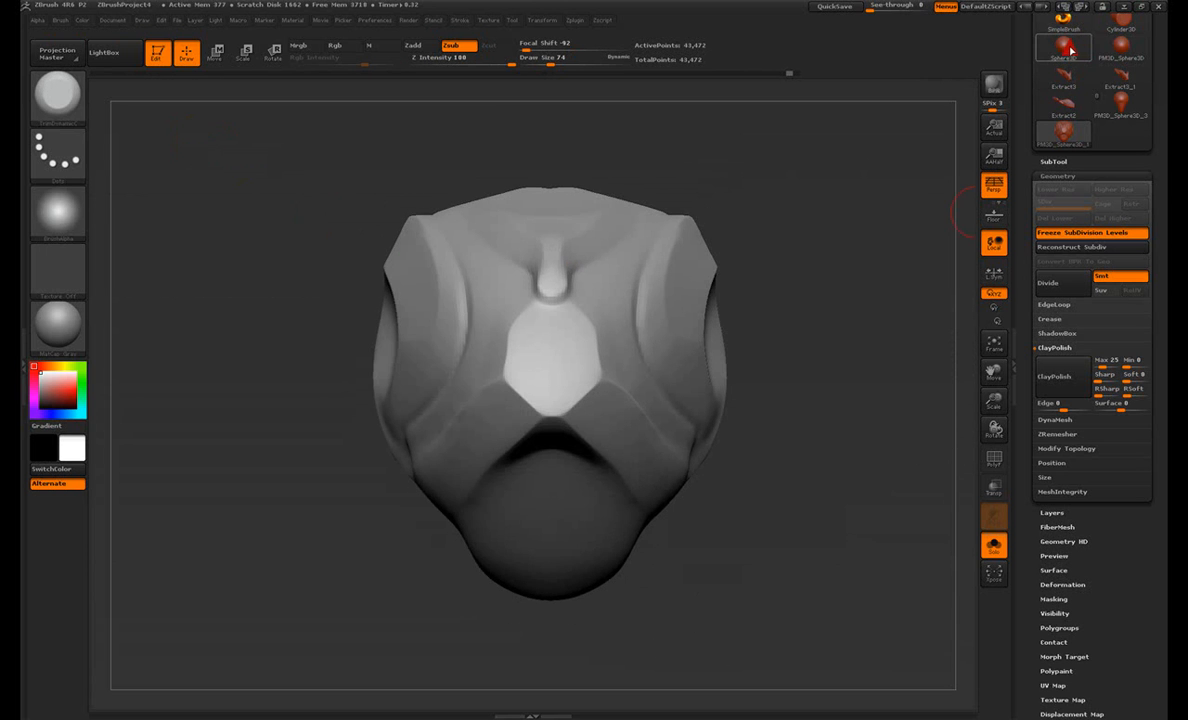
Step: Switch to the plain PM3D_Sphere3D tool and subdivide it to level 4, undoing the test stroke
left_click(1127, 47)
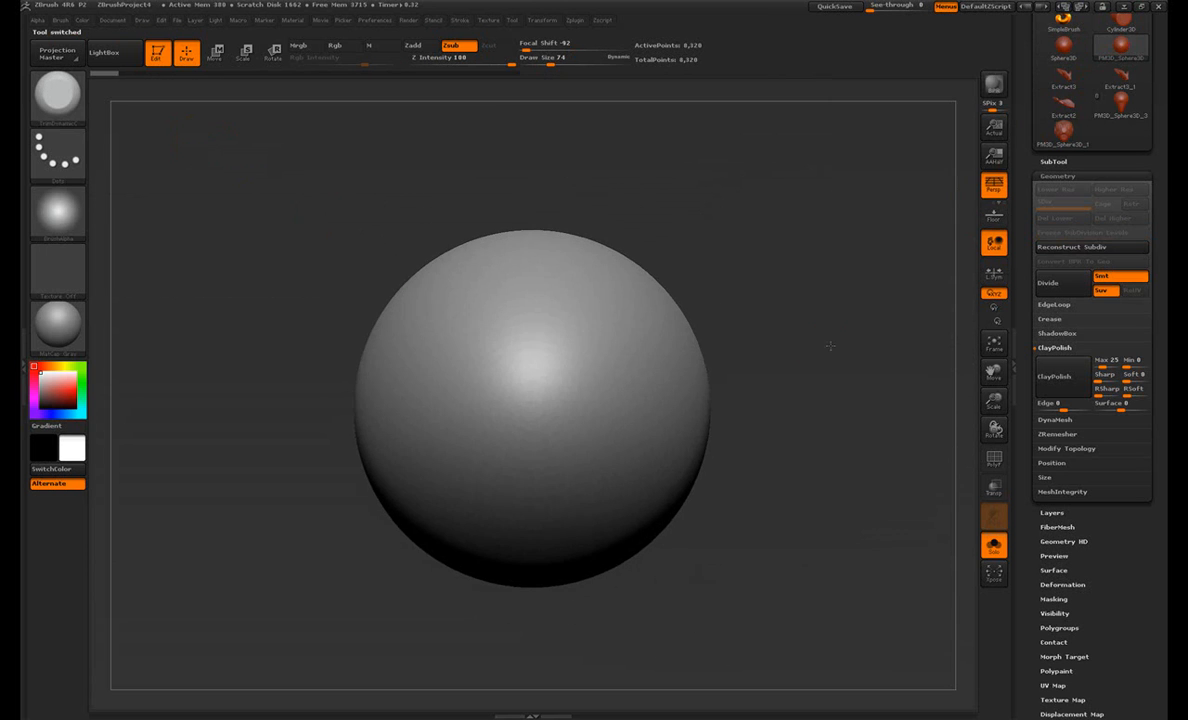
left_click_drag(827, 355, 847, 352, "alt")
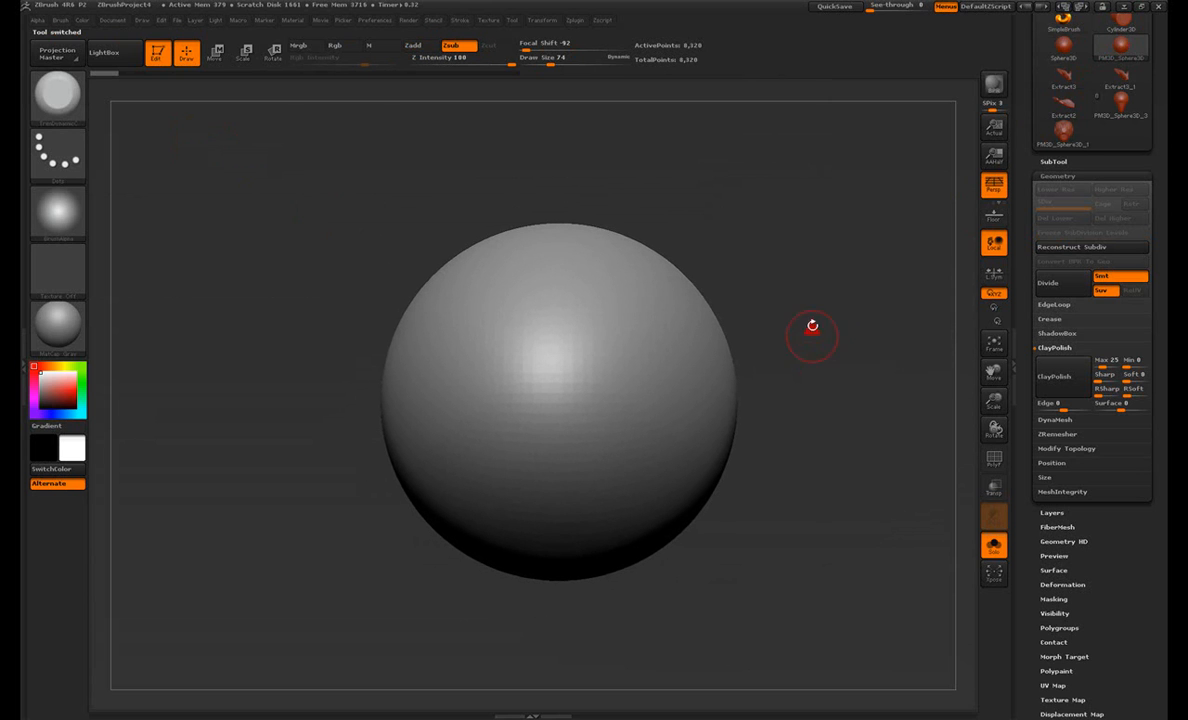
left_click(1045, 285)
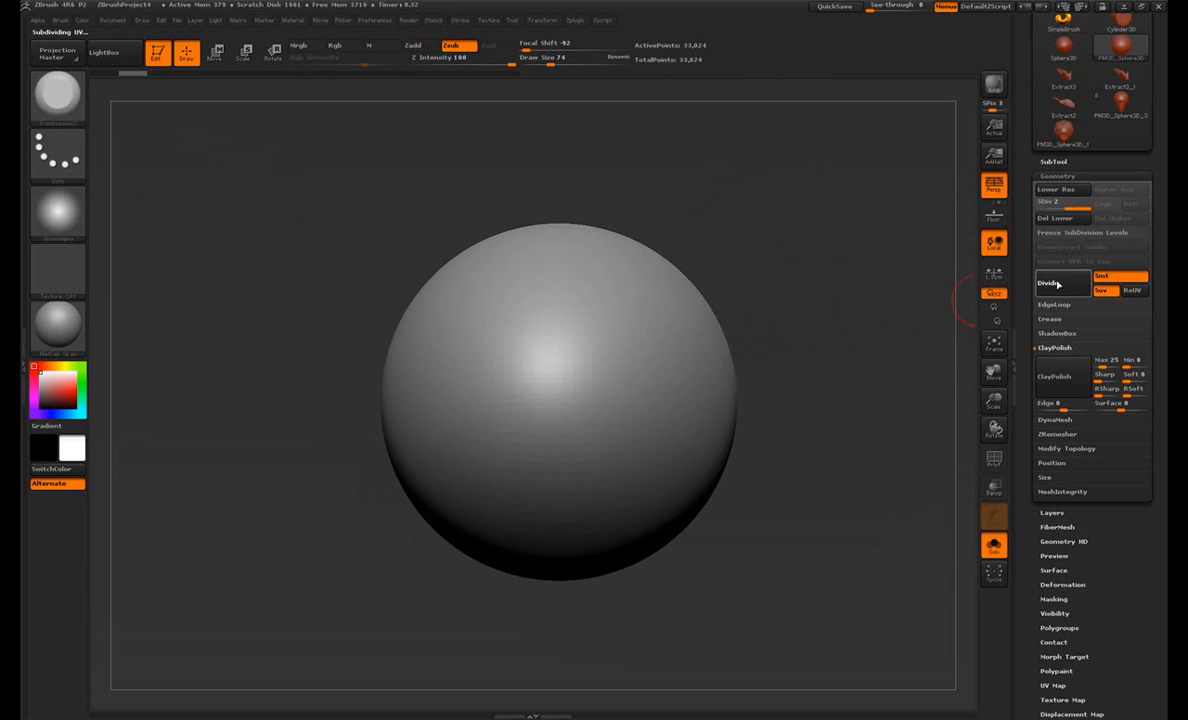
key("s")
mouse_move(609, 353)
left_mouse_down()
mouse_move(632, 353)
mouse_move(590, 342)
mouse_move(562, 374)
mouse_move(609, 458)
mouse_move(636, 347)
mouse_move(560, 458)
mouse_move(618, 376)
mouse_move(608, 350)
left_mouse_up()
key("ctrl+z")
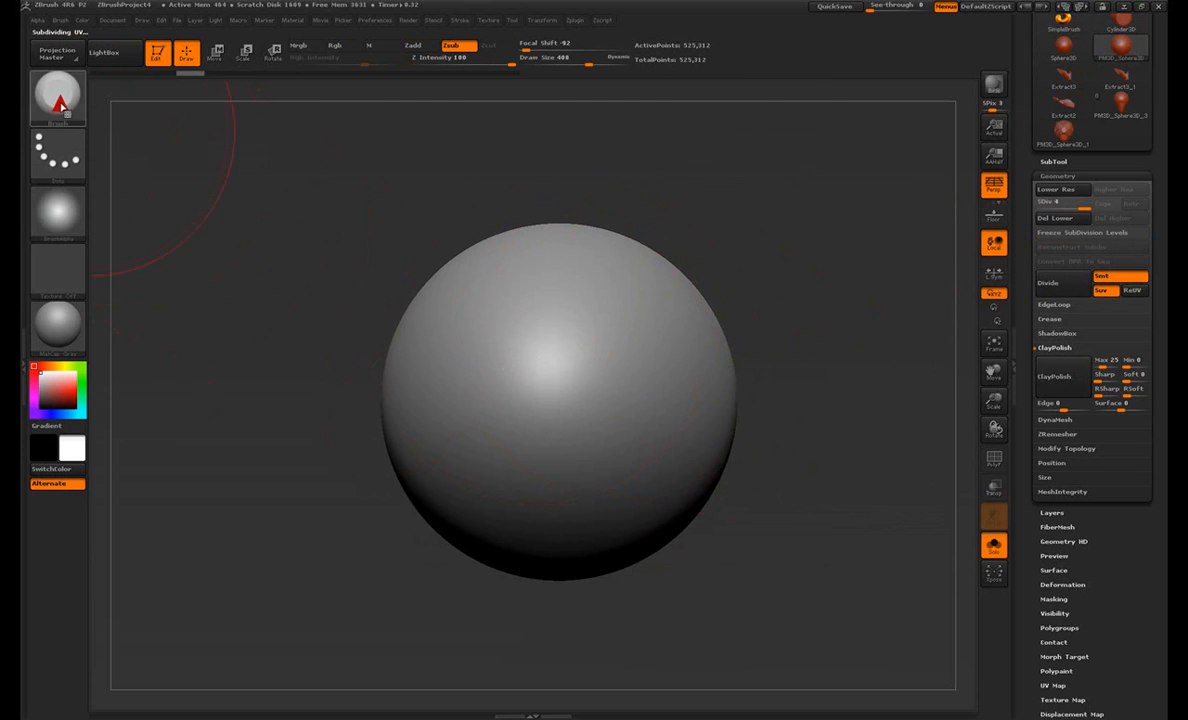
Step: Try trimming flat planes on the front of the sphere with the TrimDynamicC brush at draw size 220
key("s")
mouse_move(616, 354)
left_mouse_down()
mouse_move(602, 355)
mouse_move(600, 310)
mouse_move(657, 355)
mouse_move(543, 384)
mouse_move(569, 366)
mouse_move(639, 368)
mouse_move(599, 339)
mouse_move(652, 360)
mouse_move(649, 391)
mouse_move(599, 429)
mouse_move(567, 356)
left_mouse_up()
mouse_move(584, 445)
left_mouse_down()
mouse_move(525, 419)
mouse_move(541, 432)
mouse_move(626, 383)
left_mouse_up()
left_click_drag(511, 367, 597, 424)
left_click_drag(614, 347, 573, 432)
mouse_move(811, 271)
left_mouse_down()
mouse_move(854, 280)
mouse_move(780, 305)
left_mouse_up()
mouse_move(630, 350)
left_mouse_down("shift")
mouse_move(607, 431)
mouse_move(583, 320)
mouse_move(530, 419)
mouse_move(599, 392)
left_mouse_up("shift")
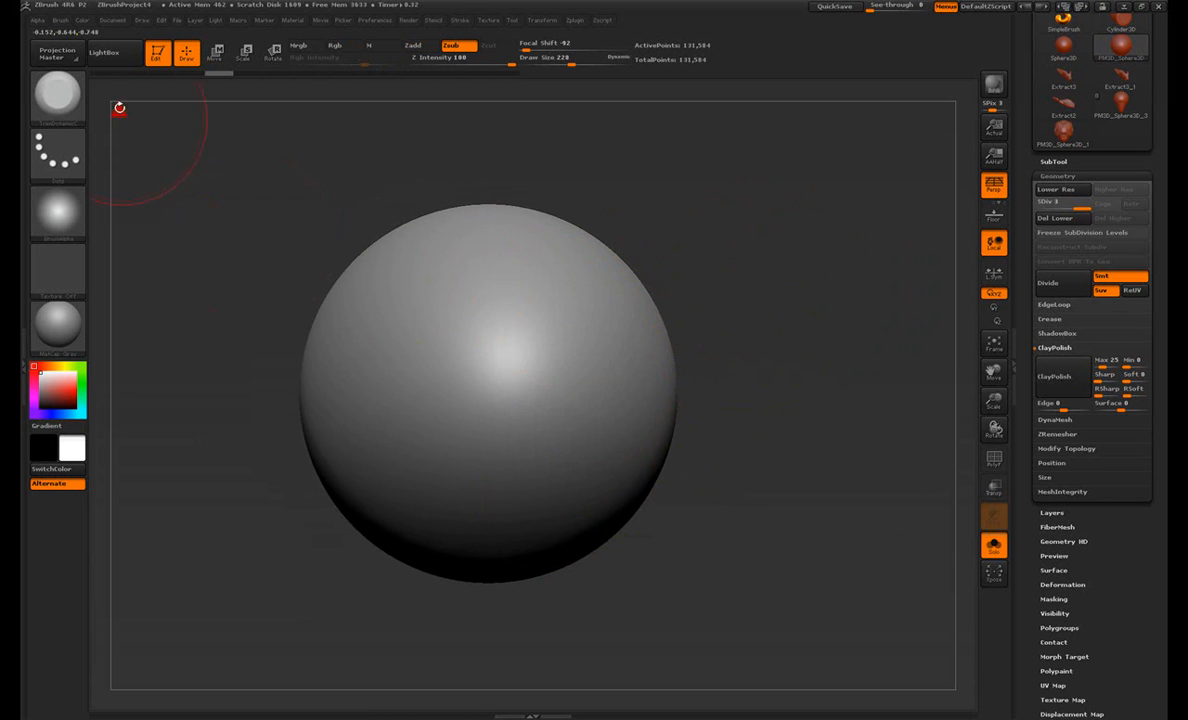
Step: Load the TrimArc brush from the Trim folder of the LightBox brush library
left_click(104, 52)
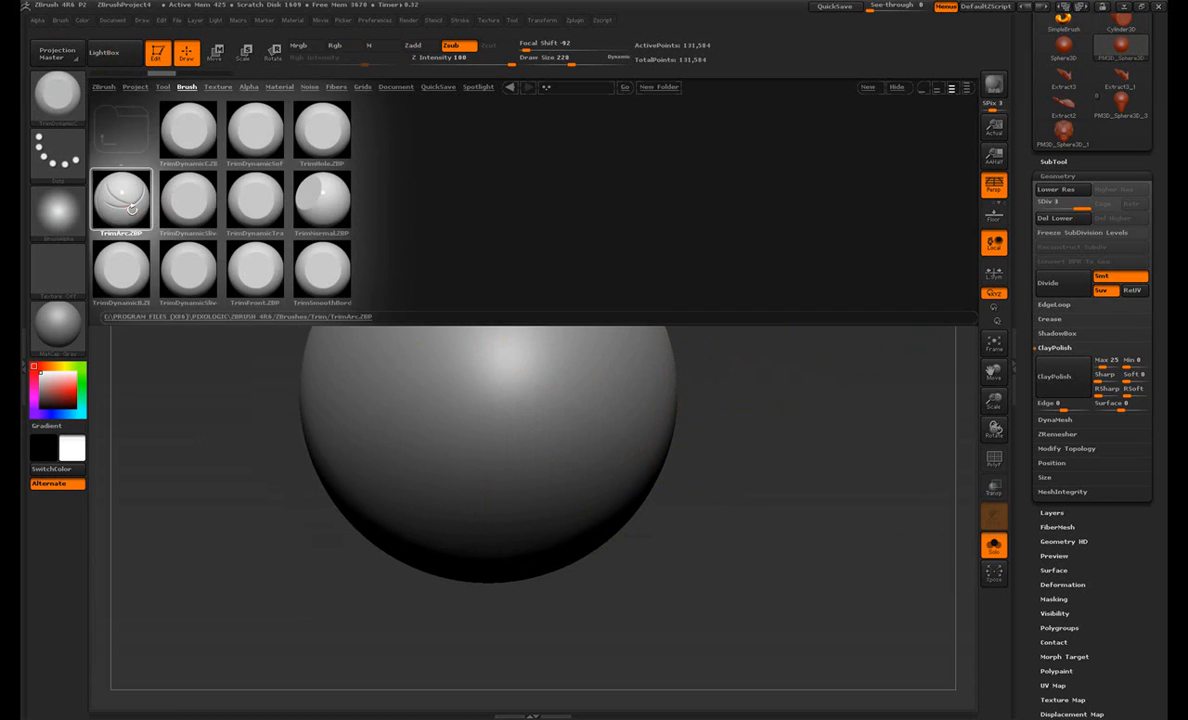
double_click(257, 288)
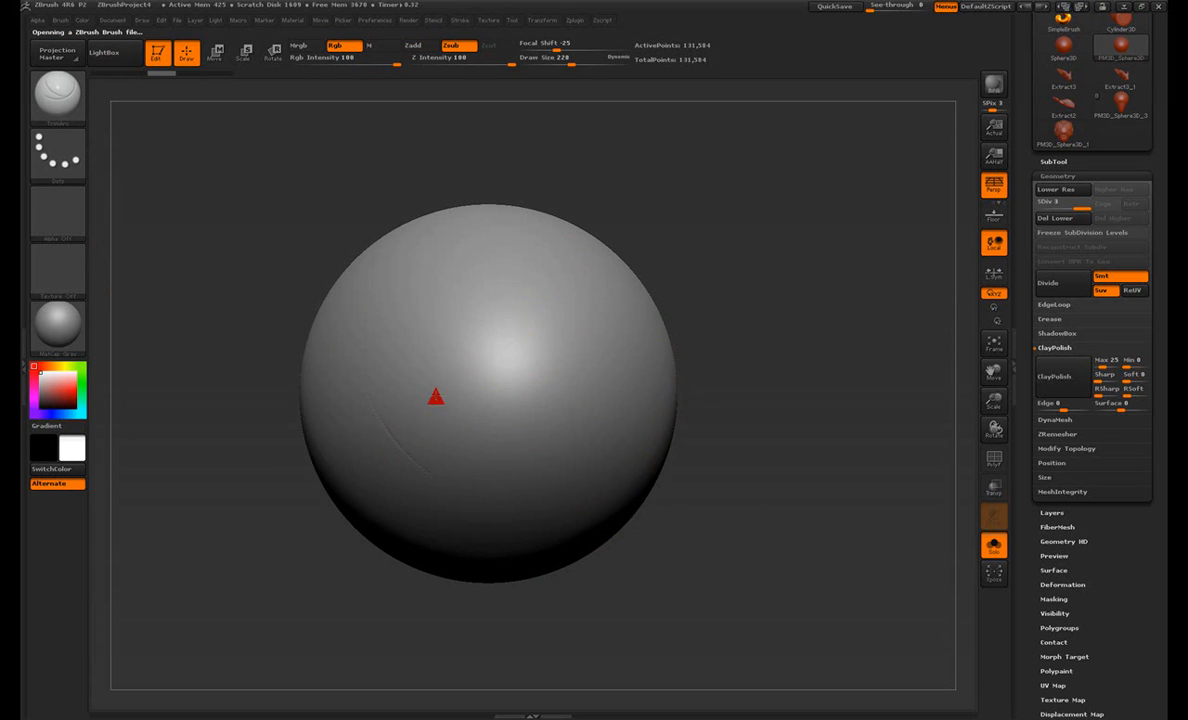
right_click_drag(602, 294, 663, 308, "alt")
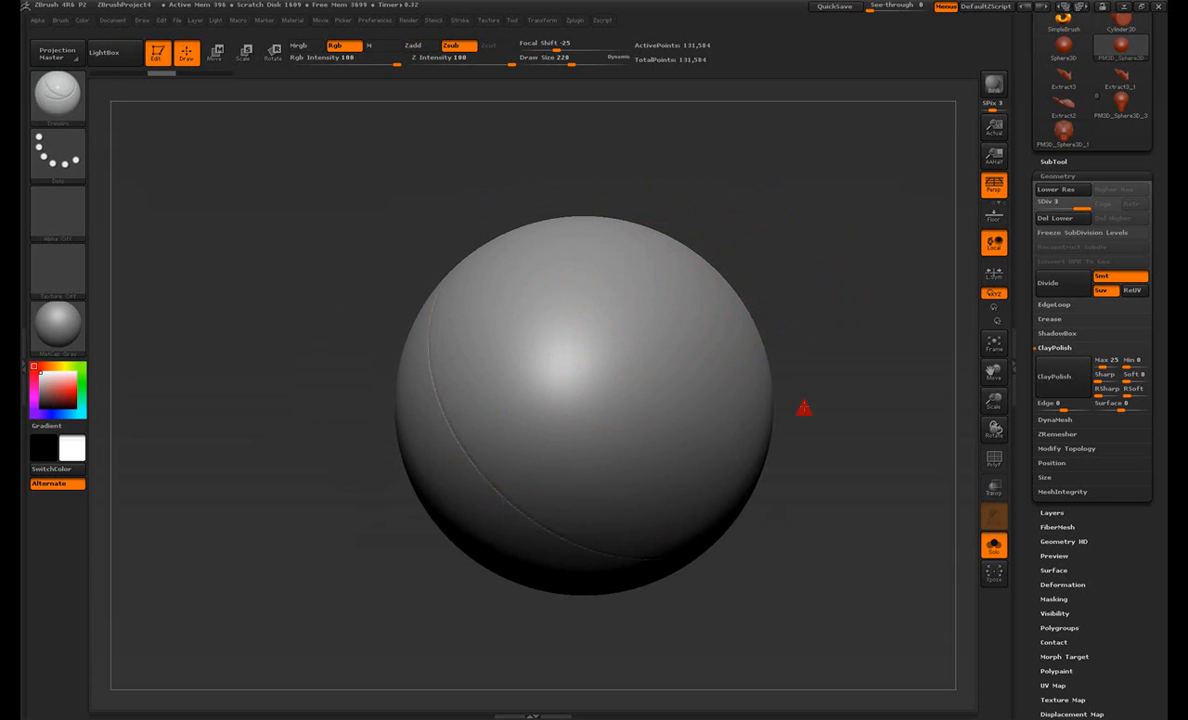
Step: Try carving a large circular groove on the sphere with TrimArc at draw size 220, and undo it
mouse_move(385, 385)
left_mouse_down()
mouse_move(864, 331)
mouse_move(850, 336)
left_mouse_up()
key("ctrl")
key("ctrl+z")
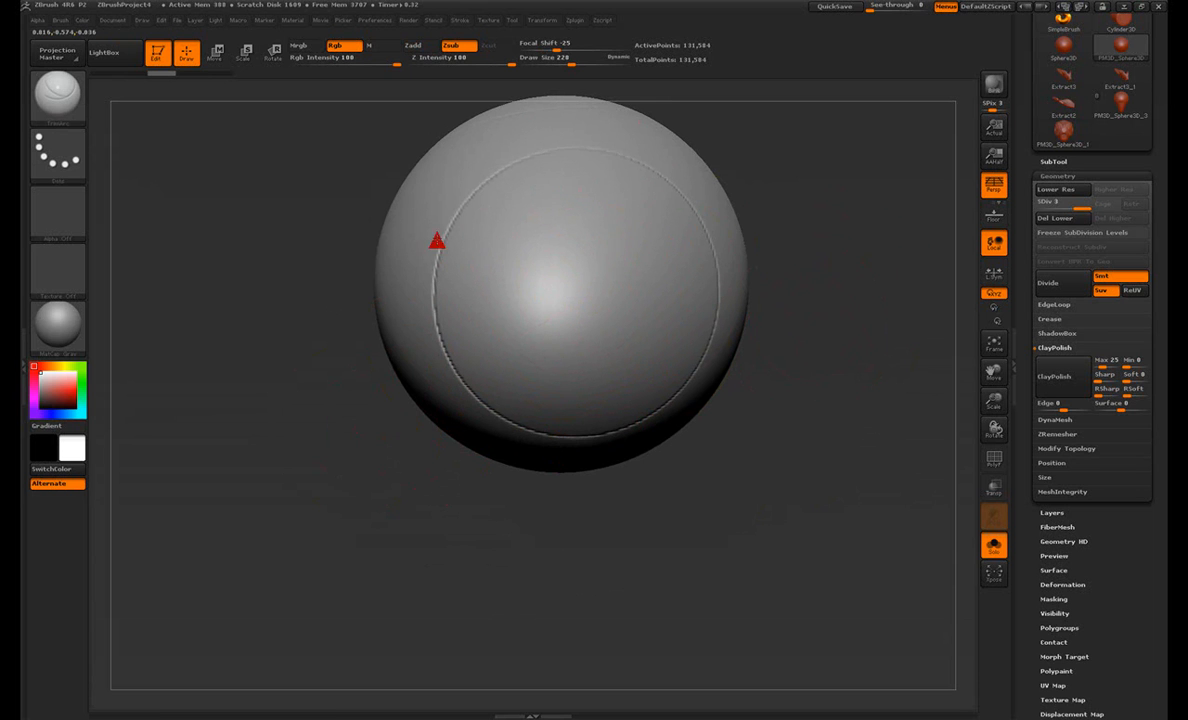
key("ctrl+z")
left_click_drag(841, 403, 846, 231)
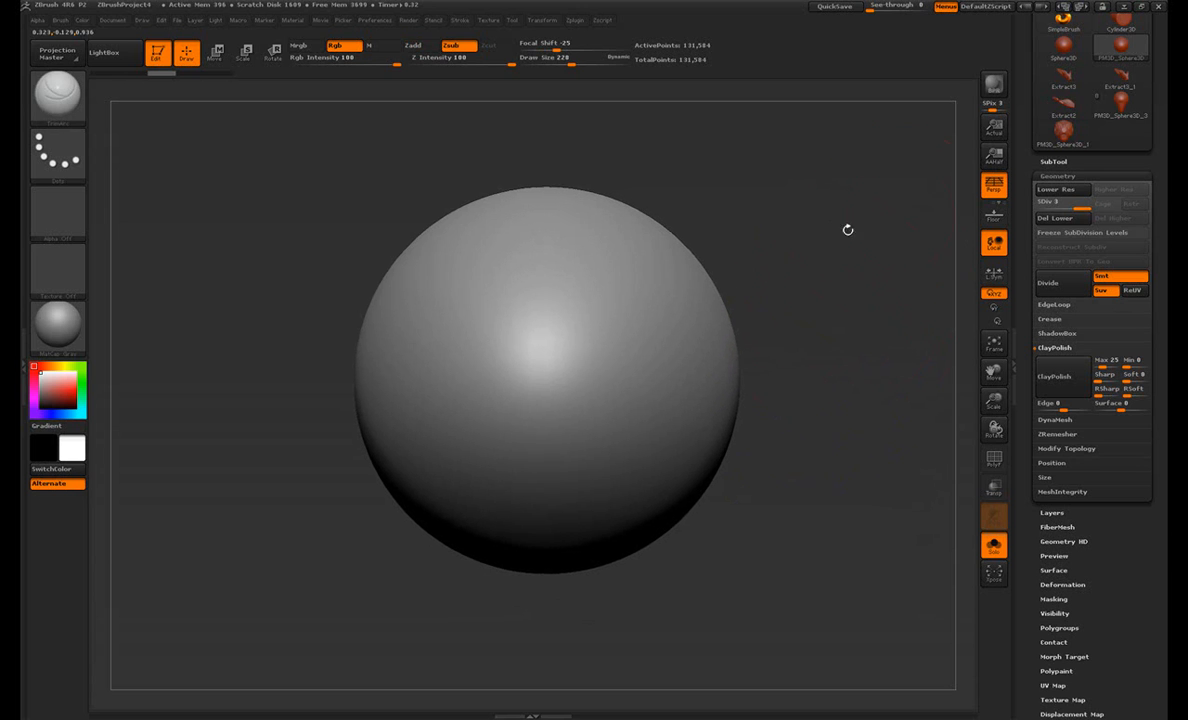
Step: Subdivide the sphere to level 5 and carve a large and a small concentric circular groove on its side with TrimArc
left_click(1045, 287)
key("ctrl+d")
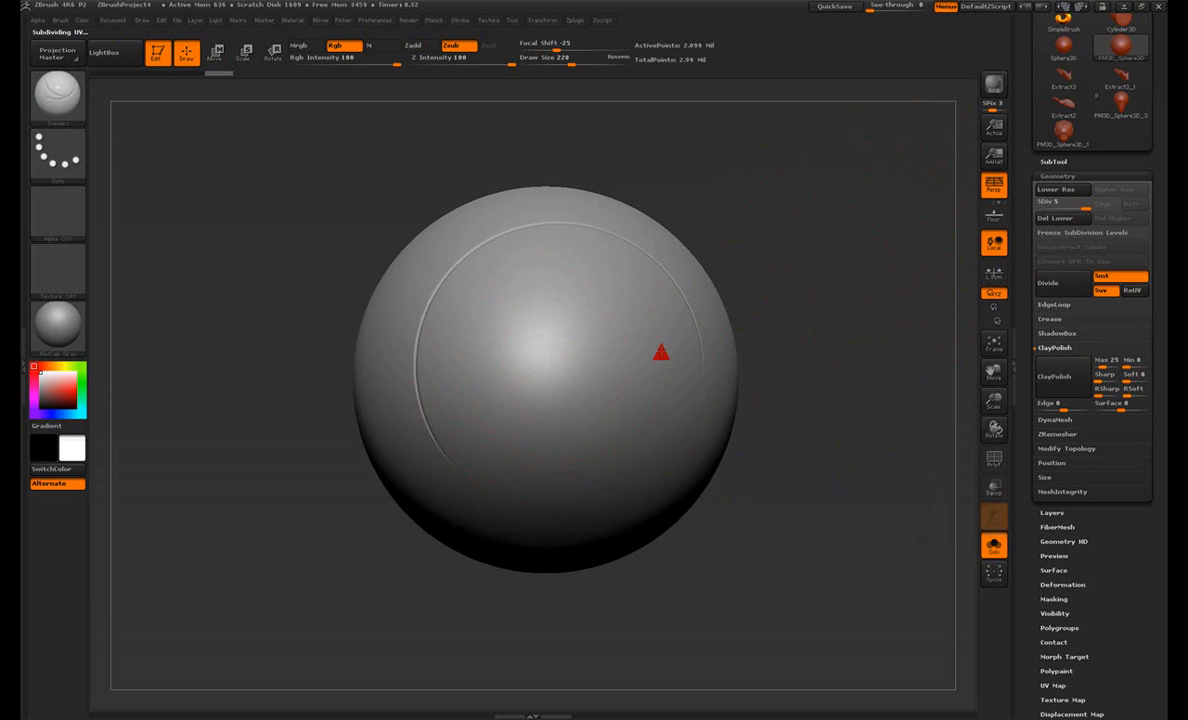
mouse_move(500, 395)
left_mouse_down()
mouse_move(525, 286)
mouse_move(580, 418)
mouse_move(575, 386)
mouse_move(536, 357)
left_mouse_up()
left_click_drag(708, 250, 751, 313)
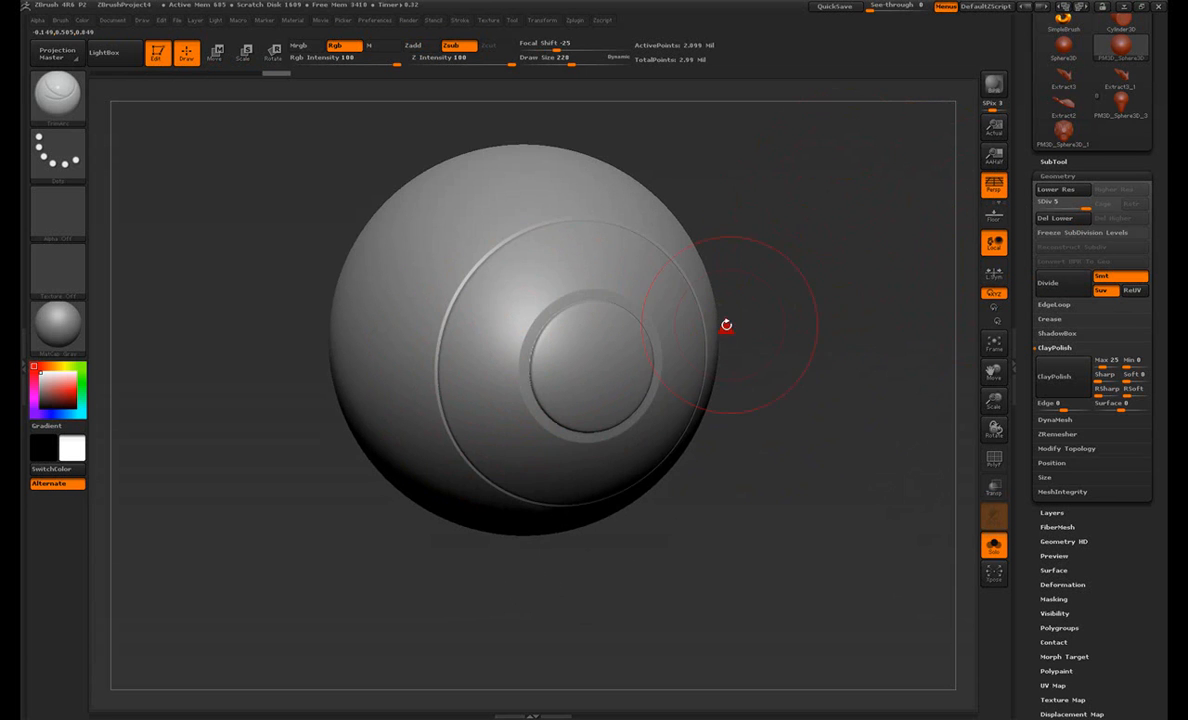
Step: Carve a third concentric ring between the outer and inner grooves with TrimArc, undoing the unwanted stroke
left_click_drag(743, 243, 767, 366, "alt")
mouse_move(827, 342)
left_mouse_down("alt")
mouse_move(836, 225)
mouse_move(846, 278)
left_mouse_up("alt")
mouse_move(695, 324)
left_mouse_down("alt")
mouse_move(825, 252)
mouse_move(700, 330)
mouse_move(337, 366)
mouse_move(729, 300)
mouse_move(565, 288)
left_mouse_up("alt")
left_click_drag(445, 277, 546, 270)
key("ctrl+z")
mouse_move(405, 466)
left_mouse_down()
mouse_move(501, 260)
mouse_move(506, 490)
mouse_move(563, 276)
mouse_move(358, 321)
left_mouse_up()
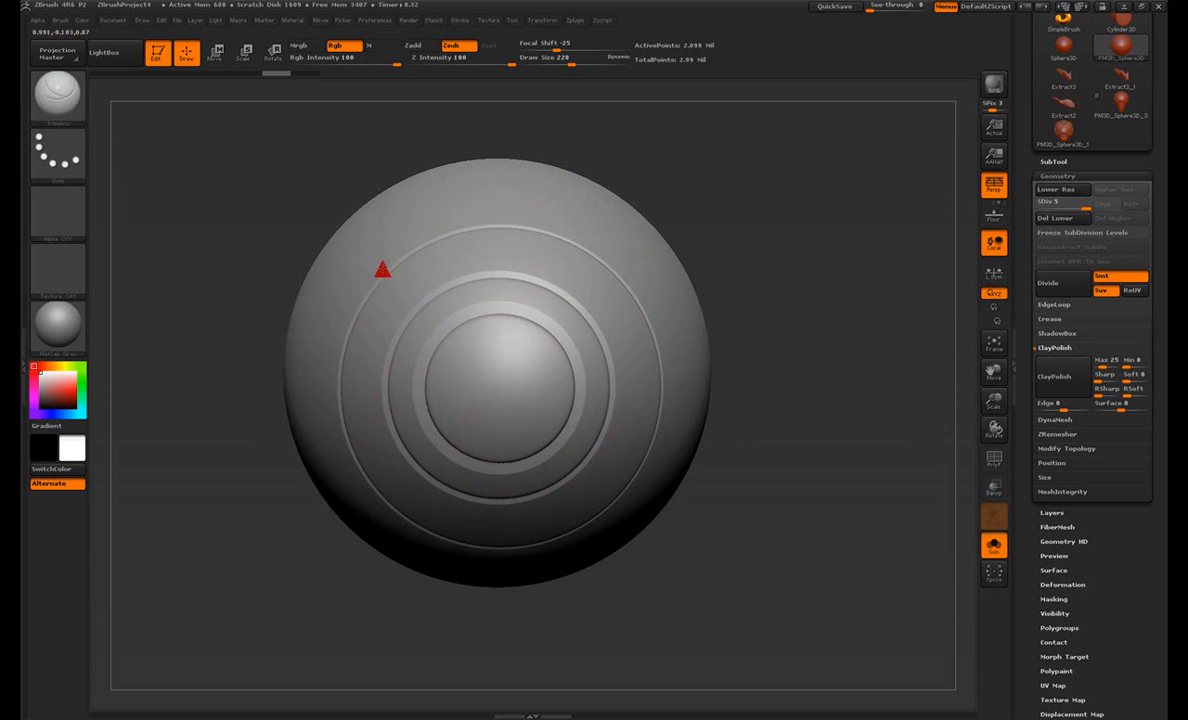
mouse_move(833, 366)
left_mouse_down()
mouse_move(872, 366)
mouse_move(838, 363)
mouse_move(873, 368)
mouse_move(873, 394)
left_mouse_up()
left_click(77, 116)
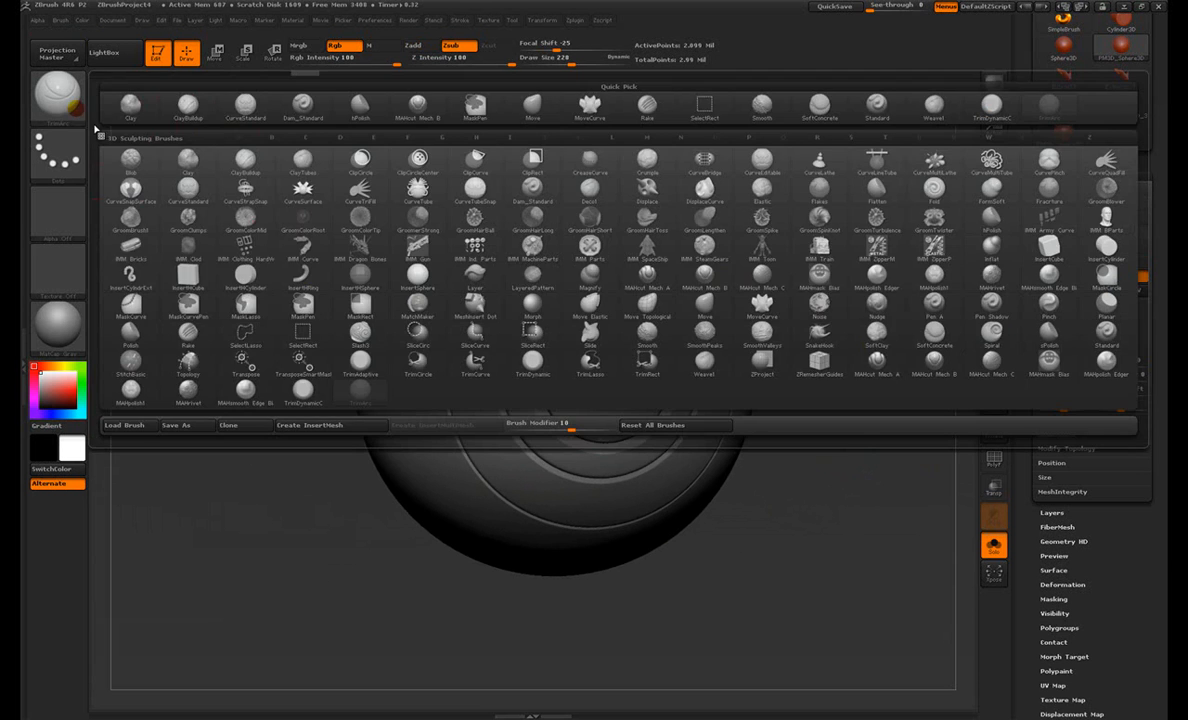
left_click(104, 52)
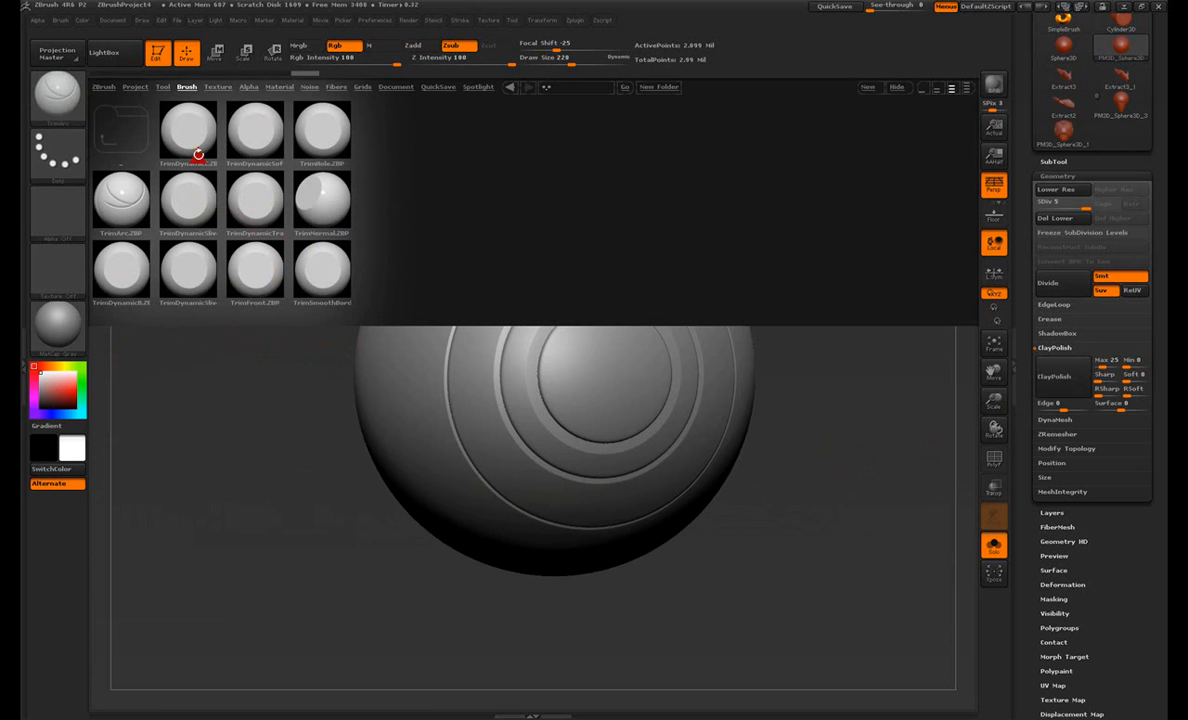
double_click(190, 210)
left_click_drag(610, 508, 712, 492)
key("comma")
mouse_move(430, 362)
left_mouse_down()
mouse_move(410, 356)
mouse_move(454, 414)
mouse_move(448, 299)
left_mouse_up()
key("ctrl+z")
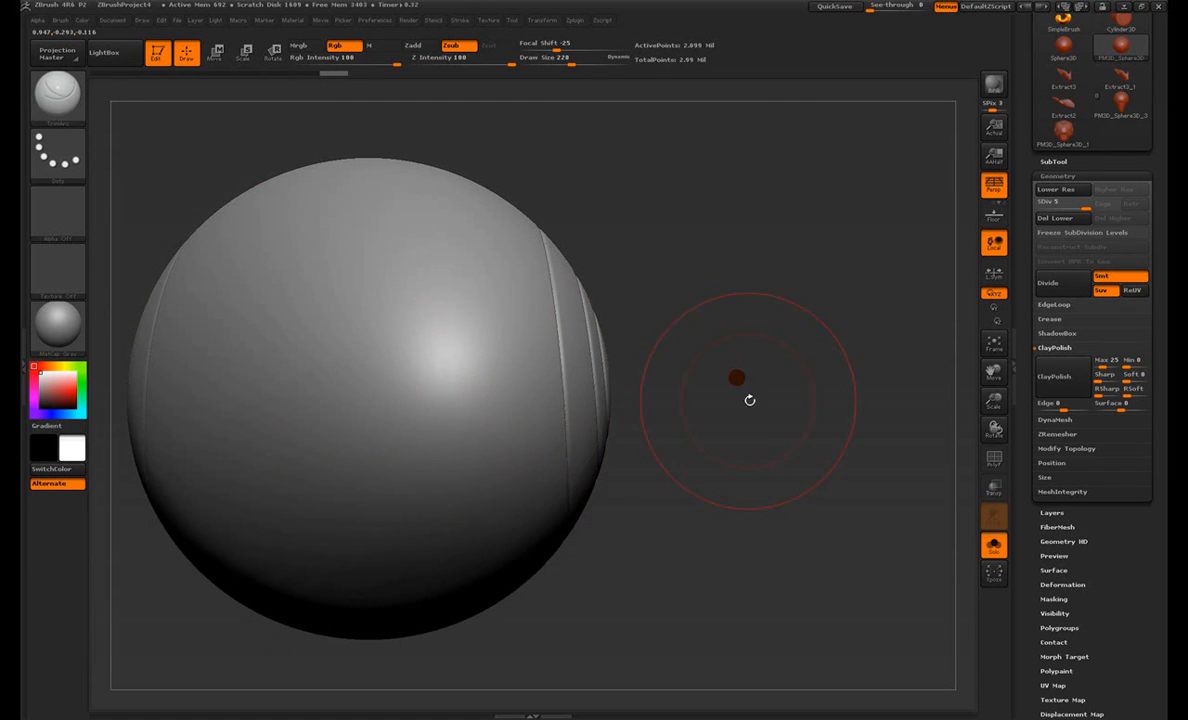
Step: Carve a pair of symmetrical circular grooves on the front of the sphere with TrimArc at draw size 220, overlapping the large side rings
left_click_drag(748, 399, 610, 385)
mouse_move(340, 500)
left_mouse_down("shift")
mouse_move(492, 388)
mouse_move(432, 350)
mouse_move(480, 310)
mouse_move(509, 437)
mouse_move(448, 345)
mouse_move(522, 337)
mouse_move(500, 340)
left_mouse_up("shift")
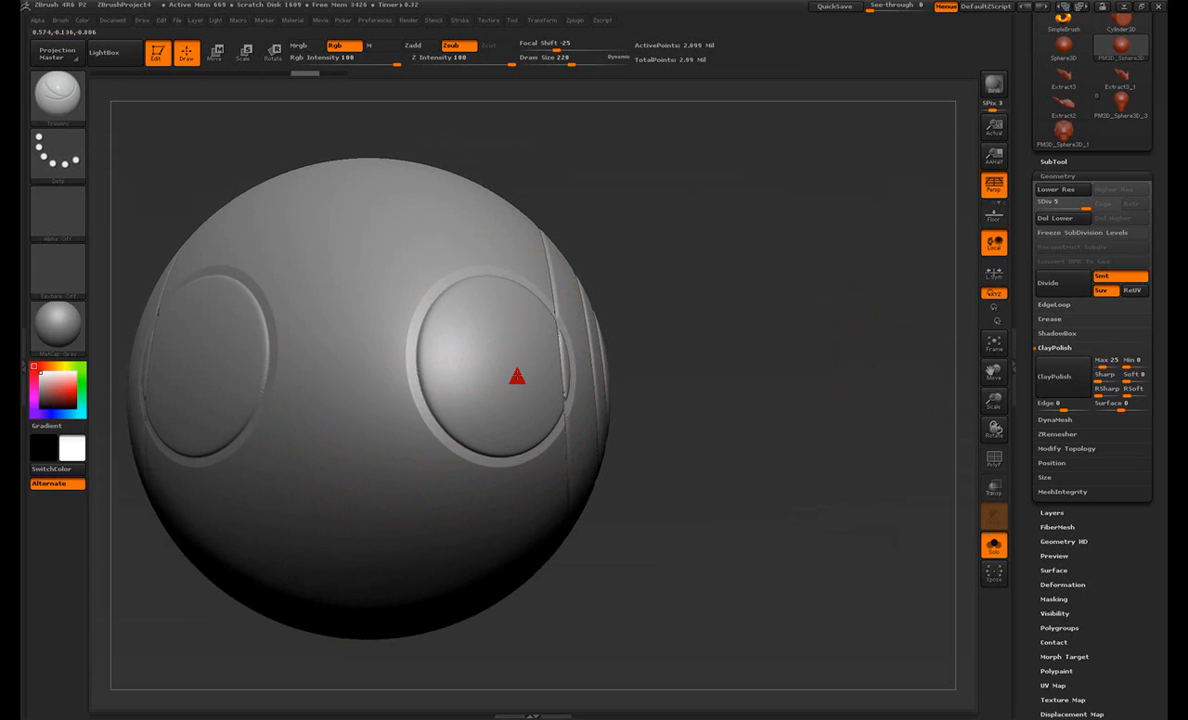
mouse_move(840, 372)
left_mouse_down()
mouse_move(748, 366)
mouse_move(763, 363)
left_mouse_up()
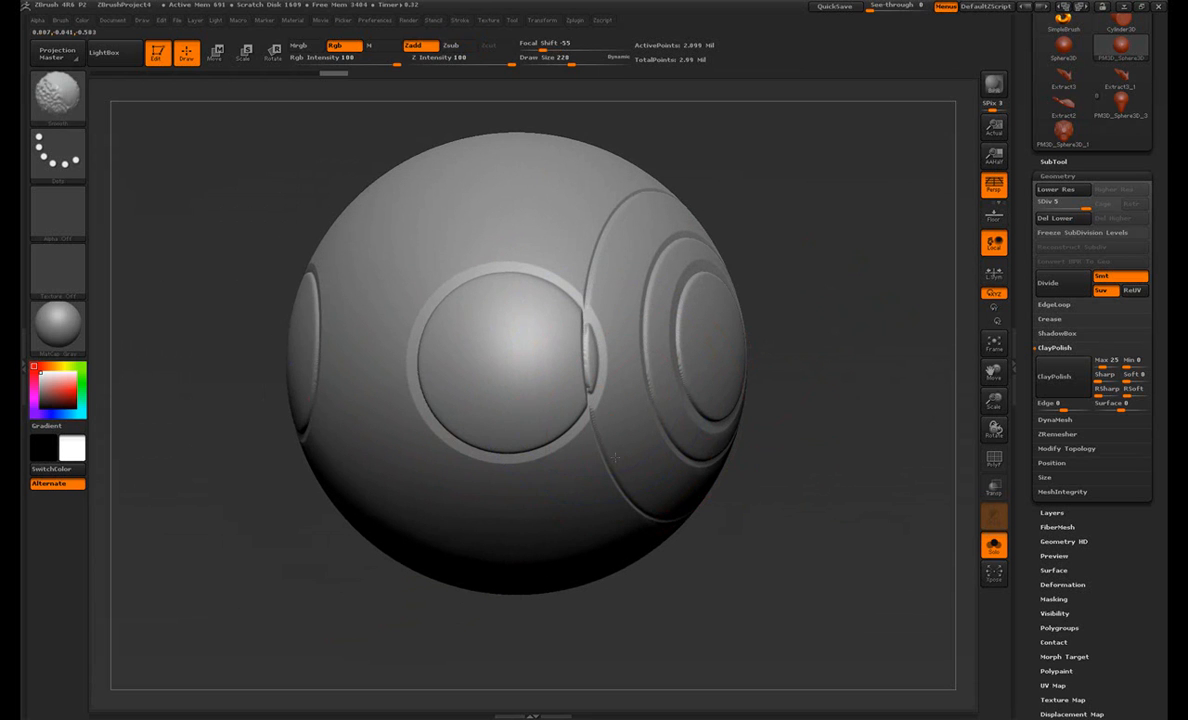
mouse_move(846, 445)
left_mouse_down("alt")
mouse_move(835, 414)
mouse_move(803, 393)
left_mouse_up("alt")
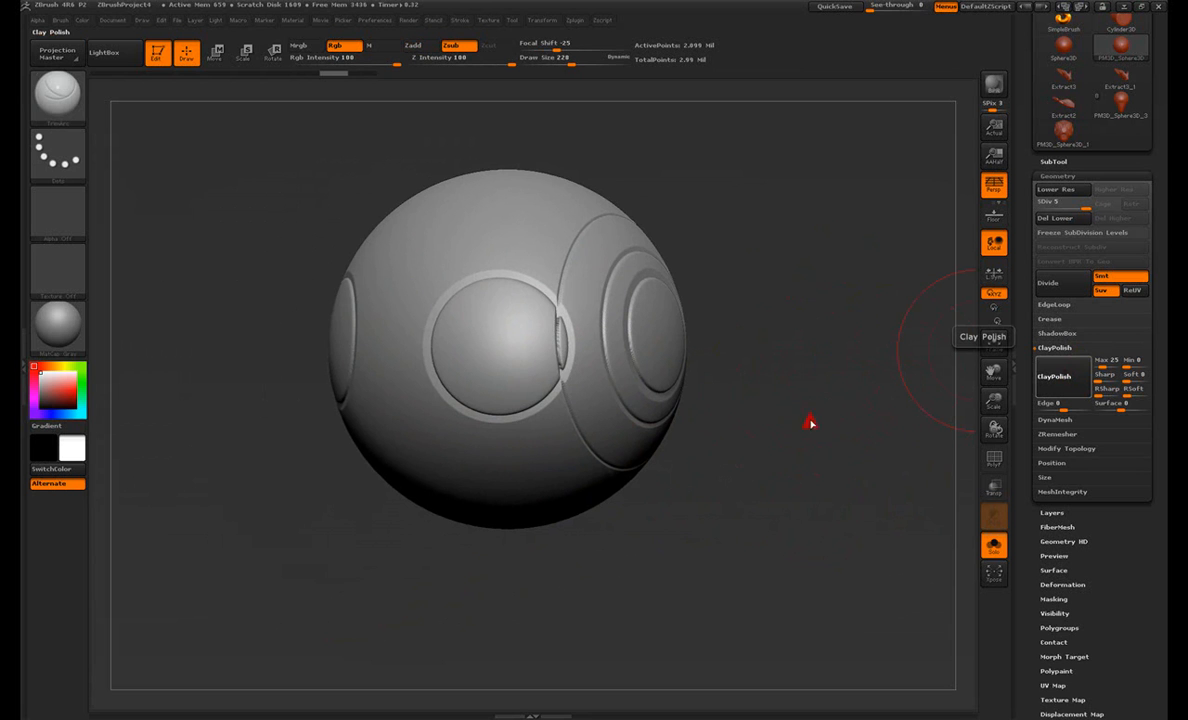
mouse_move(774, 432)
left_mouse_down()
mouse_move(700, 420)
mouse_move(750, 410)
left_mouse_up()
left_click_drag(815, 447, 950, 241)
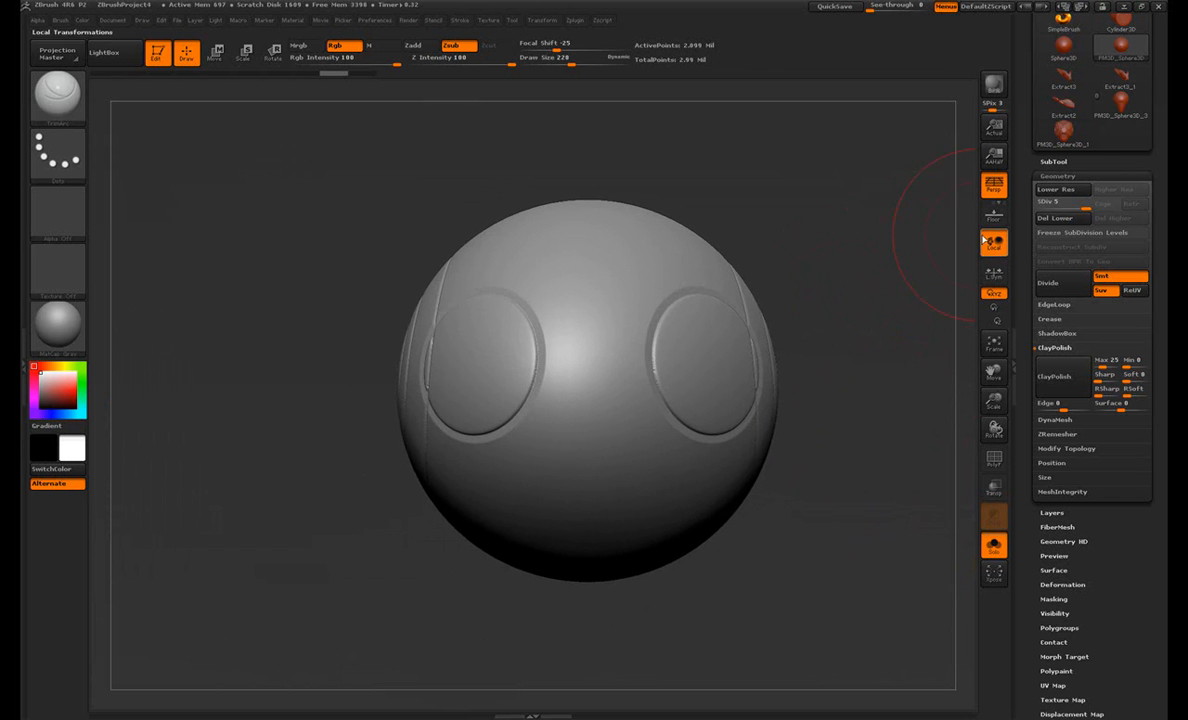
left_click_drag(854, 210, 858, 265, "alt")
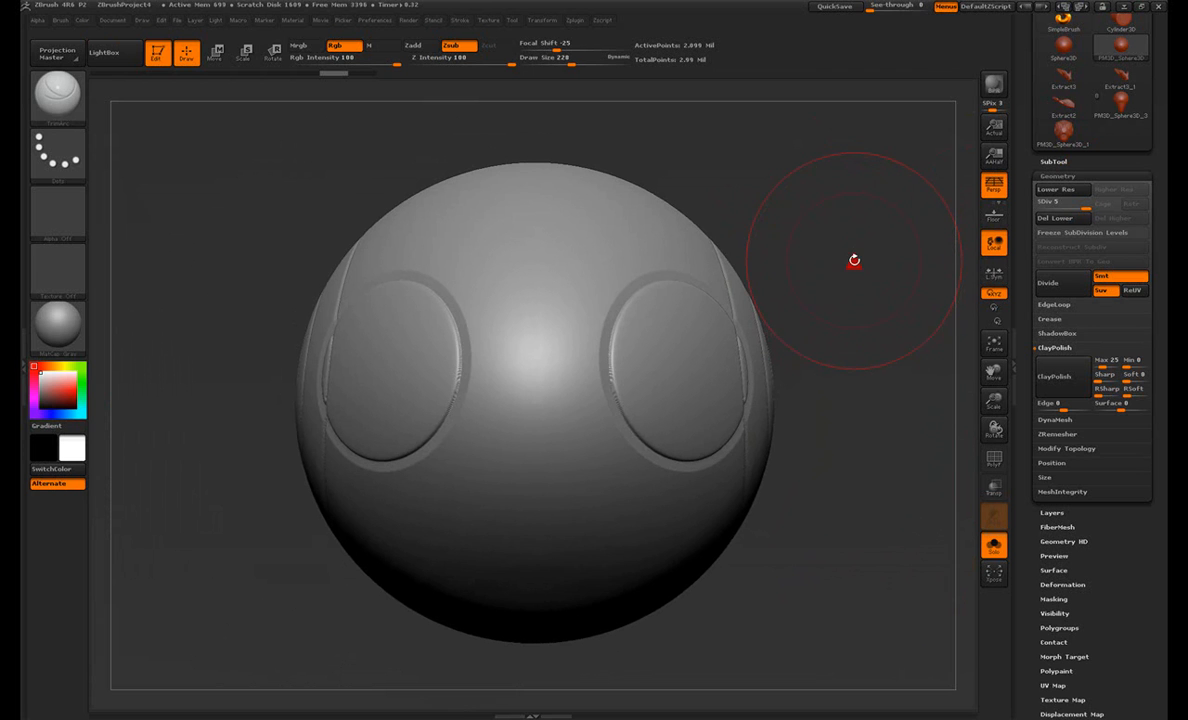
Step: View the grooved sphere and the angular helmet head, and switch to the other sculpted head, PM3D_Sphere3D_2
left_click_drag(666, 289, 776, 202)
left_click_drag(503, 309, 219, 335, "alt")
left_click(1066, 134)
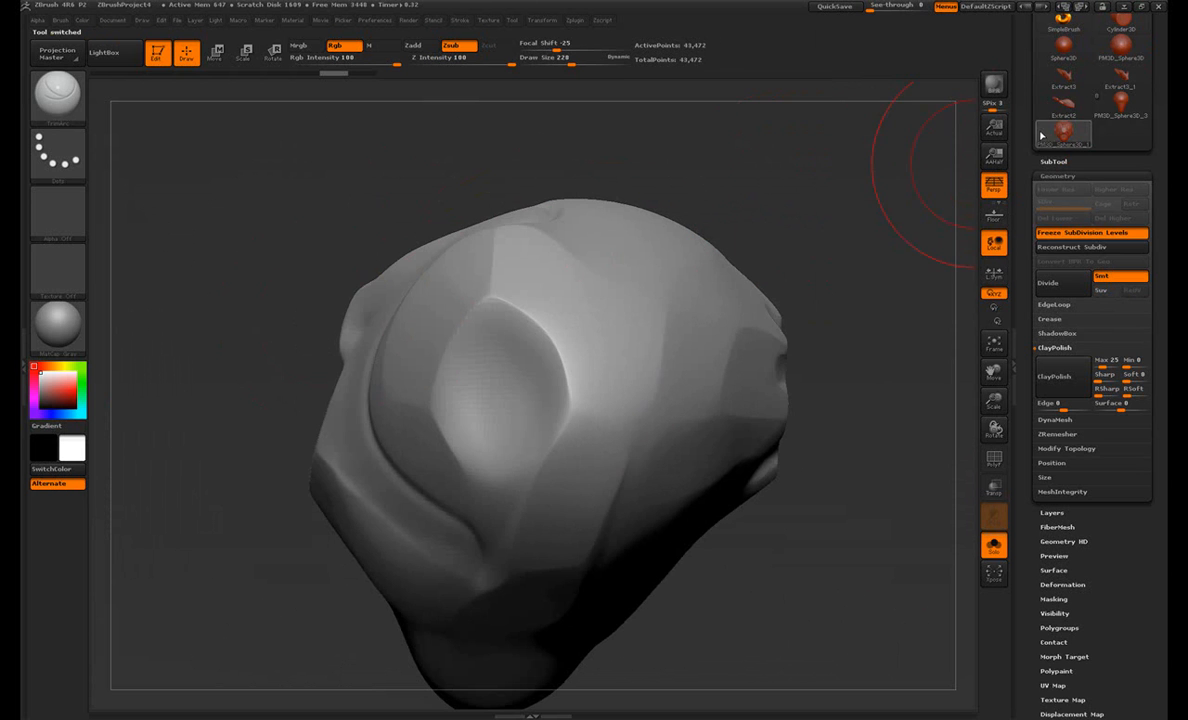
left_click(1107, 110)
left_click_drag(878, 231, 788, 201)
left_click_drag(678, 298, 816, 216)
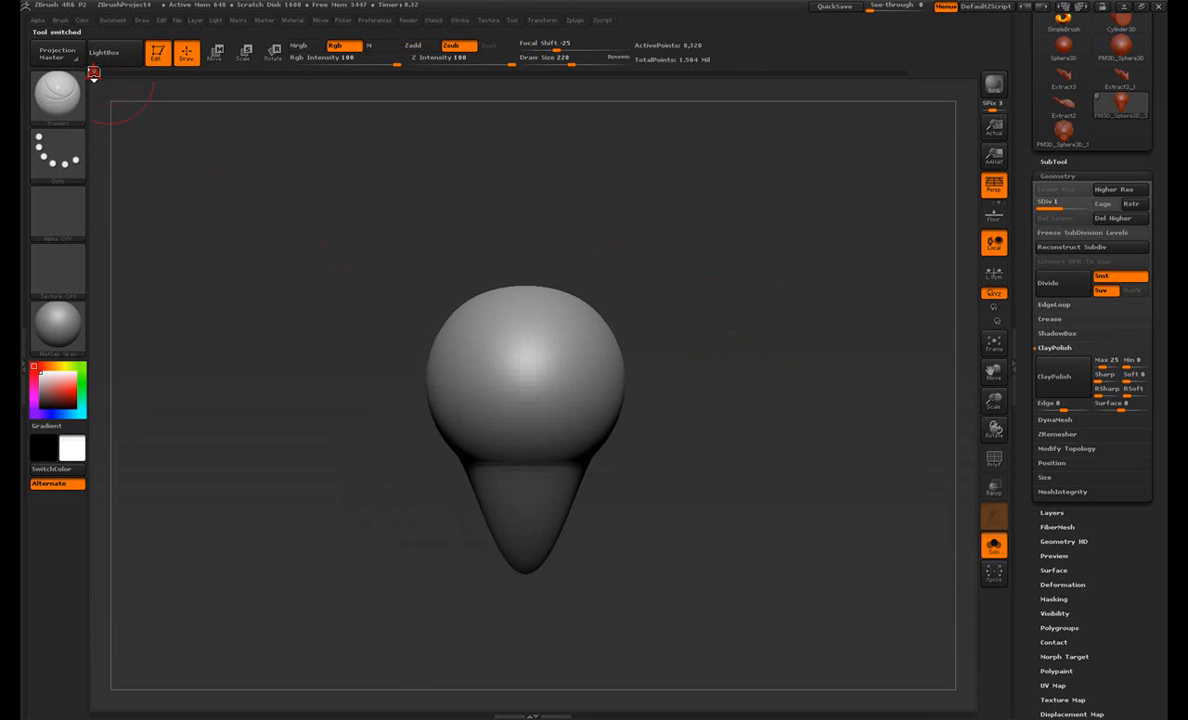
Step: Rewind the head's undo history to the plain sphere near its start and view that state
left_click(92, 73)
mouse_move(773, 342)
left_mouse_down("alt")
mouse_move(772, 326)
mouse_move(774, 363)
left_mouse_up("alt")
mouse_move(880, 346)
left_mouse_down("alt")
mouse_move(785, 356)
mouse_move(896, 327)
left_mouse_up("alt")
left_click_drag(806, 320, 817, 356, "alt")
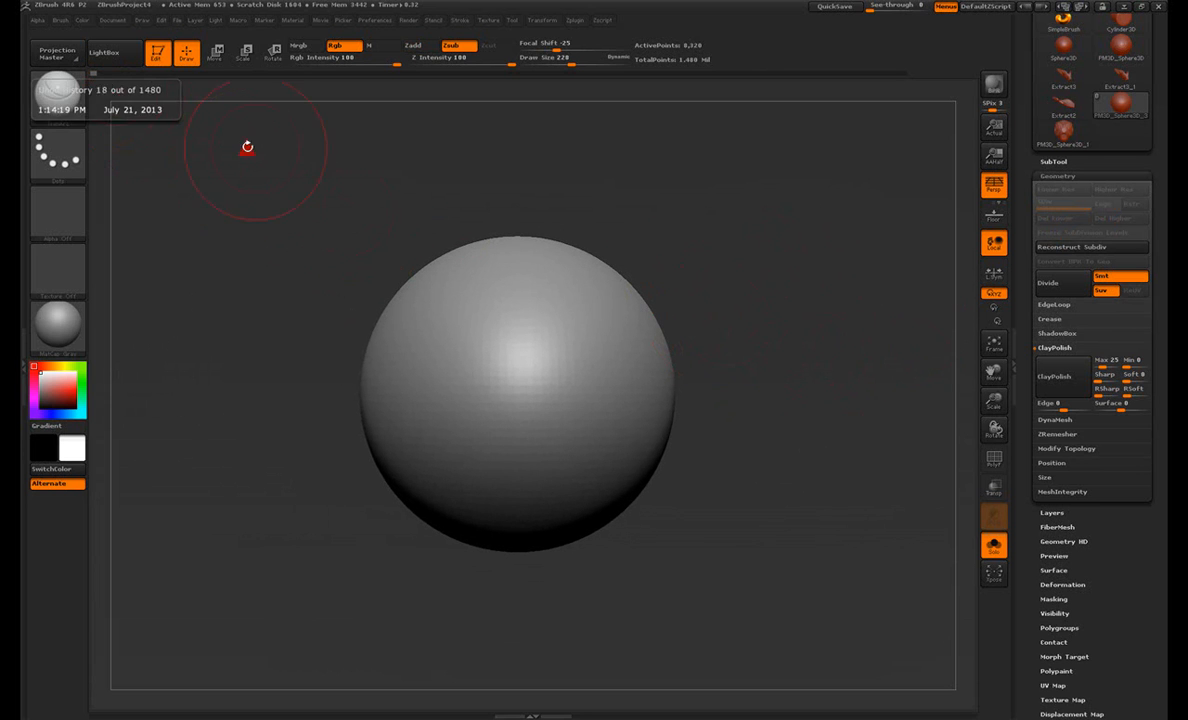
left_click_drag(788, 297, 625, 183, "alt")
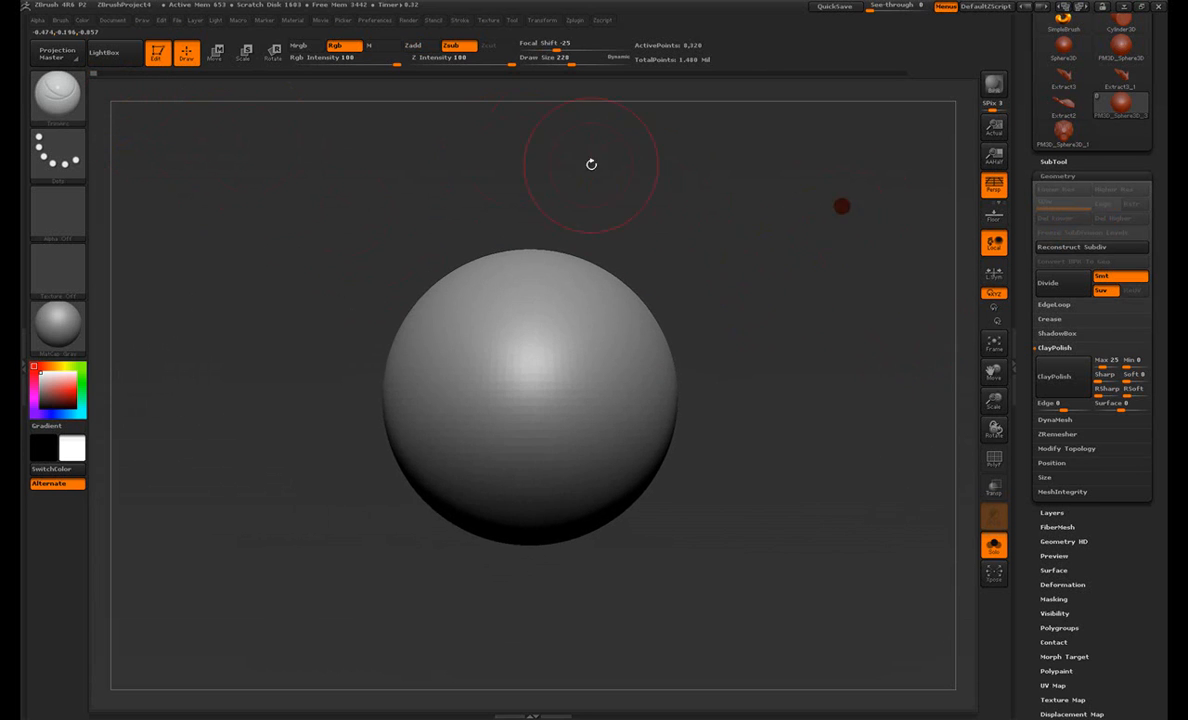
Step: Step forward through the undo history to the rough block-out of the head and its first subdivided stages
left_click_drag(99, 74, 114, 74)
mouse_move(213, 255)
left_mouse_down()
mouse_move(679, 183)
mouse_move(859, 272)
left_mouse_up()
left_click_drag(115, 75, 195, 76)
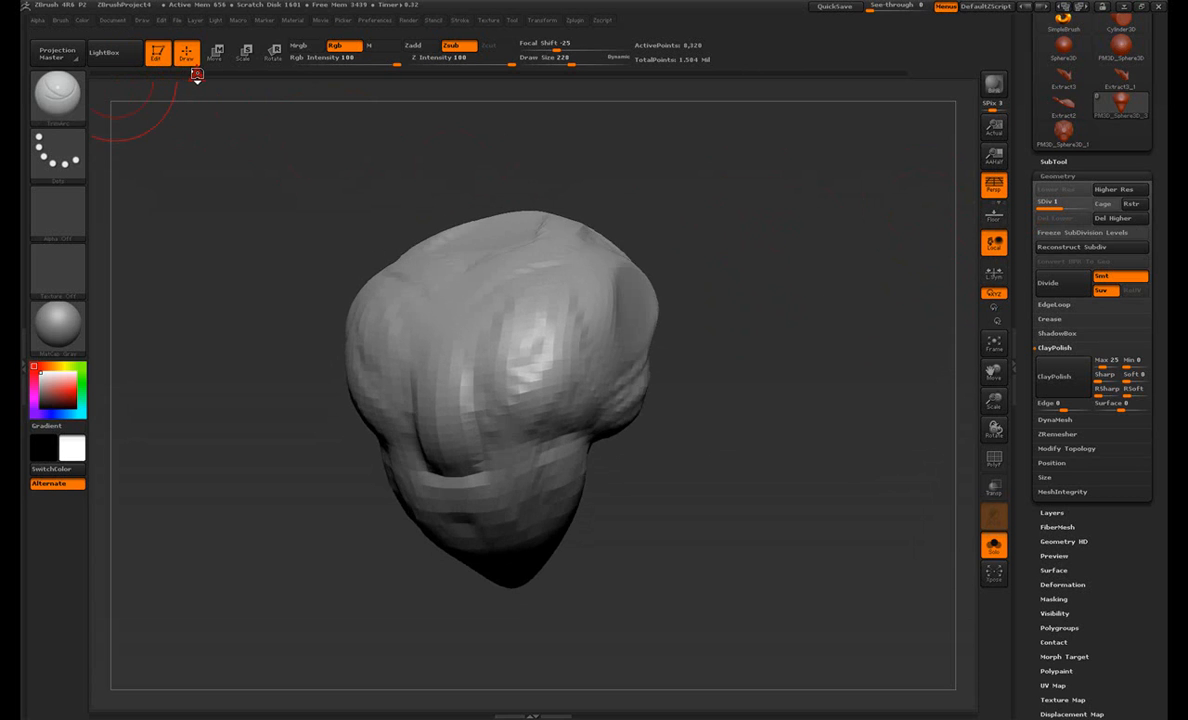
mouse_move(205, 213)
left_mouse_down()
mouse_move(217, 241)
mouse_move(232, 90)
mouse_move(200, 76)
mouse_move(218, 74)
left_mouse_up()
key("b")
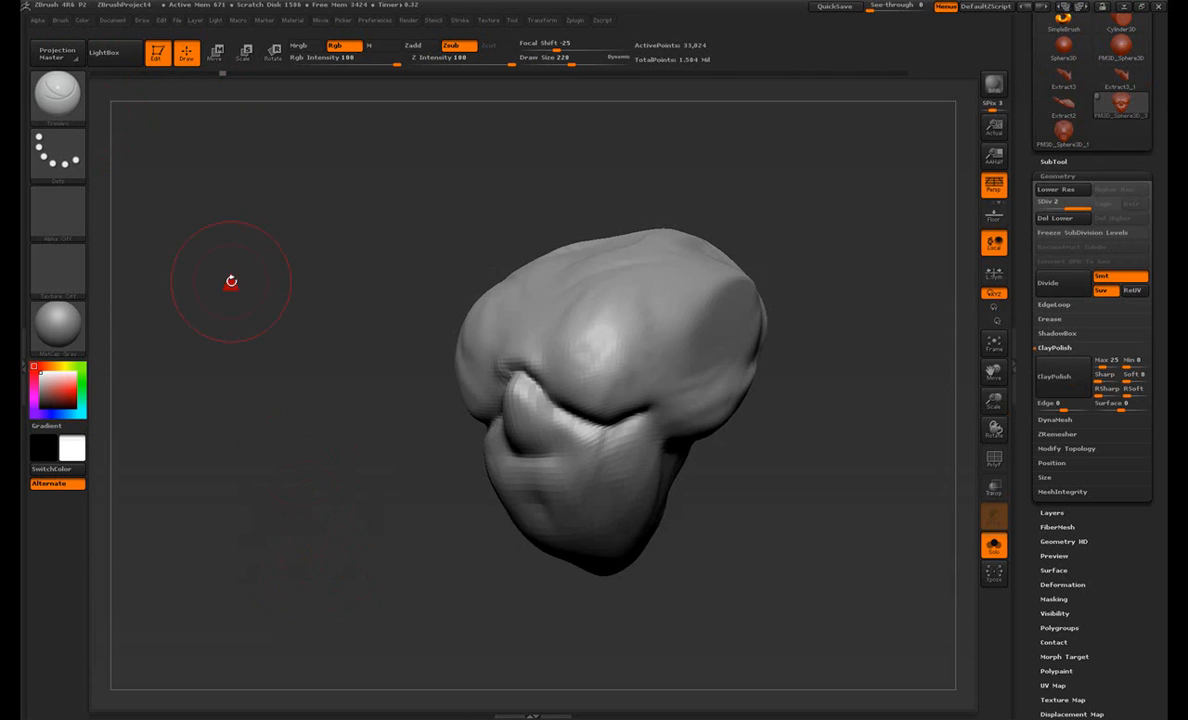
Step: Advance the undo history through the faceted face and eye-socket stages to the head with the segmented mask-like jaw
left_click_drag(220, 74, 245, 74)
left_click_drag(289, 323, 443, 337)
mouse_move(700, 300)
left_mouse_down()
mouse_move(747, 223)
mouse_move(850, 275)
left_mouse_up()
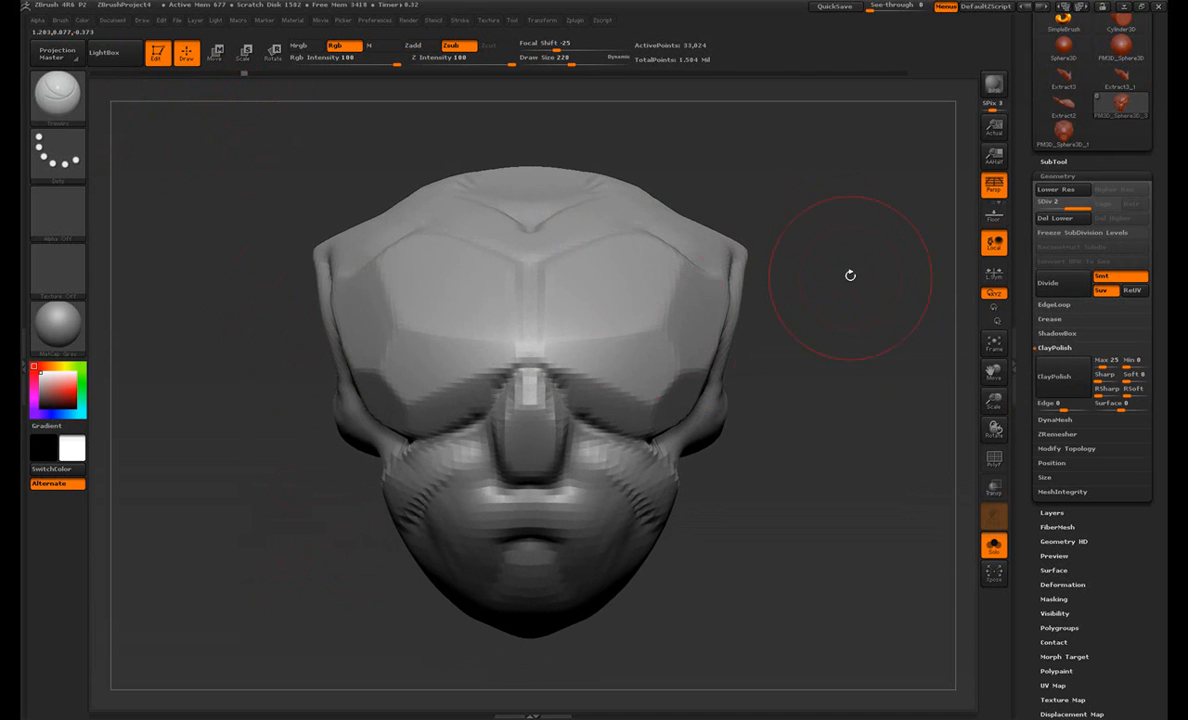
left_click_drag(252, 74, 277, 72)
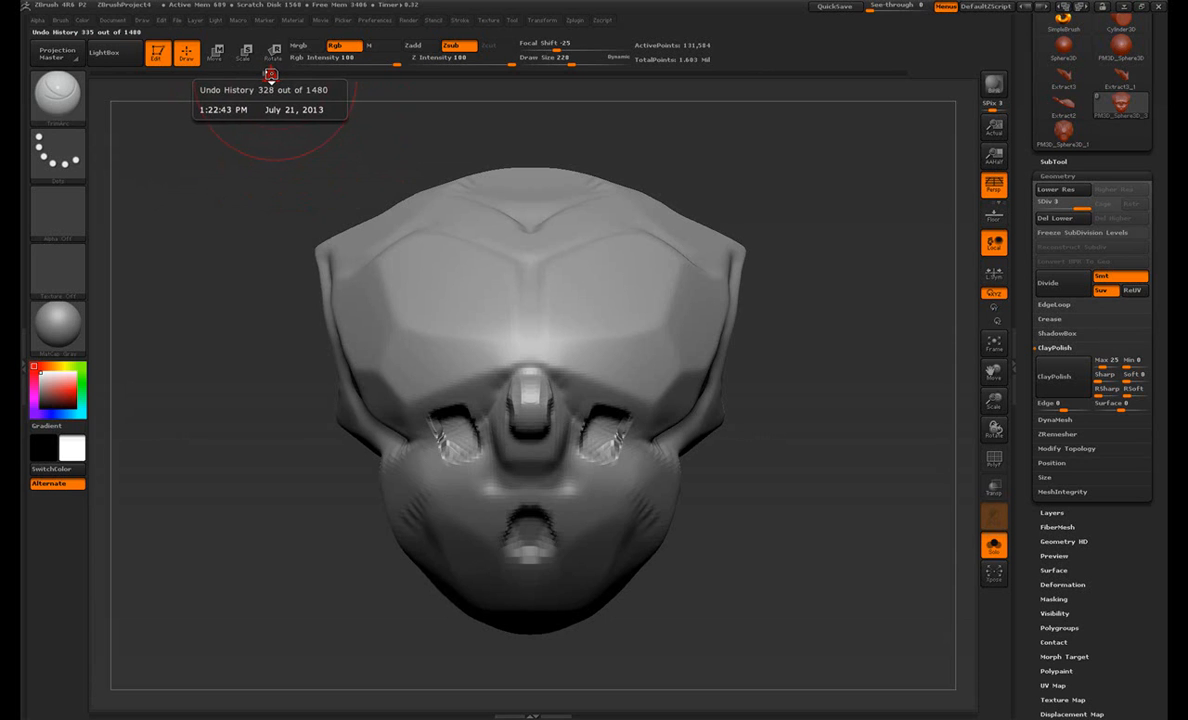
left_click_drag(267, 75, 324, 74)
left_click_drag(792, 189, 670, 195)
left_click_drag(325, 75, 496, 79)
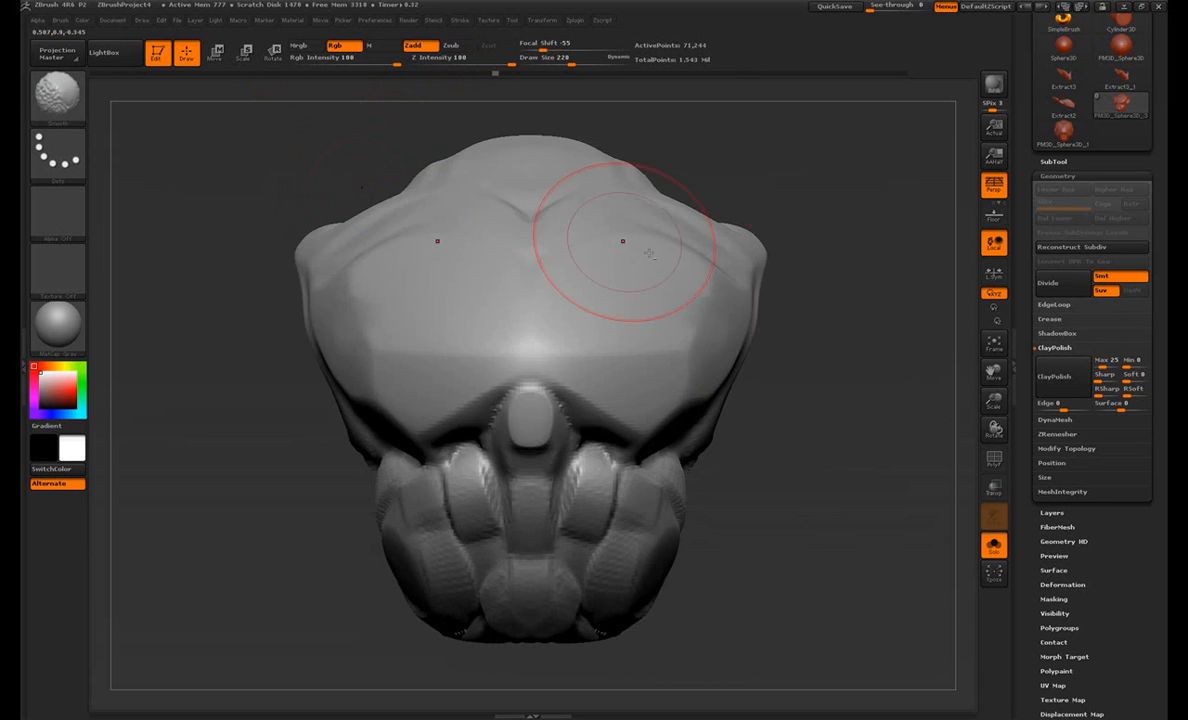
Step: Examine the segmented-jaw head from the front, the side and a three-quarter angle
mouse_move(821, 500)
left_mouse_down("alt")
mouse_move(821, 441)
mouse_move(807, 473)
mouse_move(830, 429)
mouse_move(830, 408)
mouse_move(811, 442)
mouse_move(832, 304)
left_mouse_up("alt")
left_click_drag(899, 423, 950, 345, "alt")
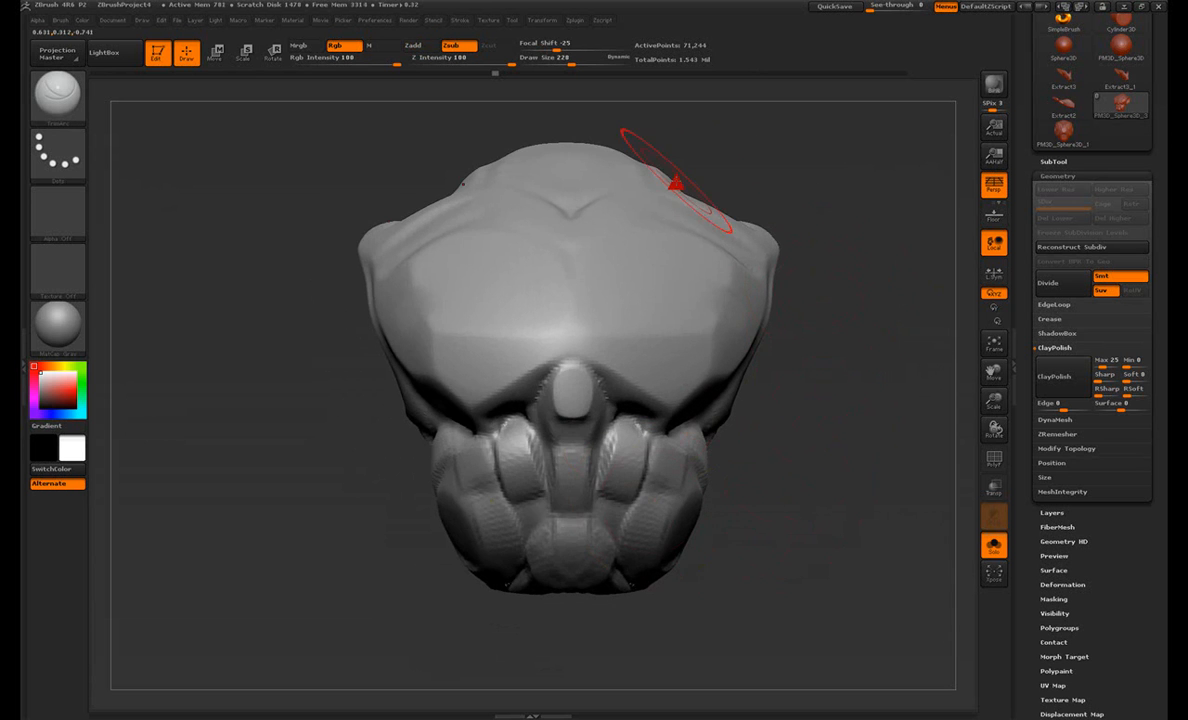
mouse_move(850, 194)
left_mouse_down()
mouse_move(788, 164)
mouse_move(423, 203)
mouse_move(394, 221)
mouse_move(722, 412)
left_mouse_up()
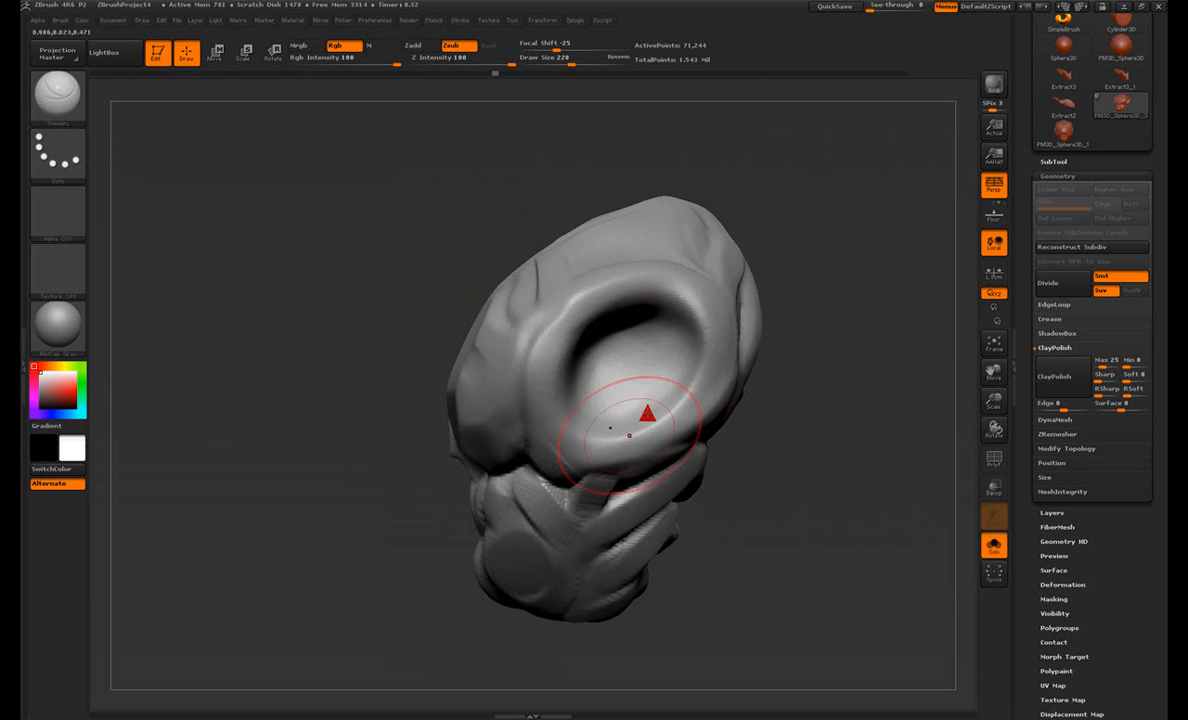
mouse_move(419, 288)
left_mouse_down()
mouse_move(451, 318)
mouse_move(804, 172)
left_mouse_up()
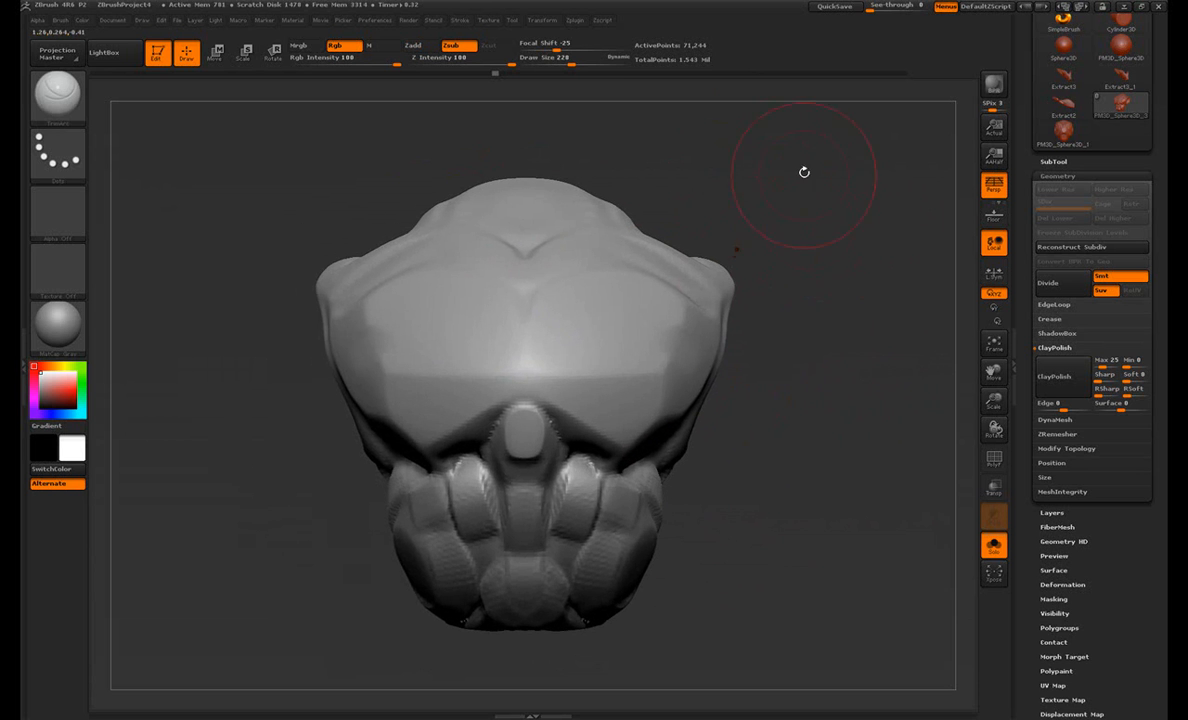
left_click_drag(672, 572, 784, 489)
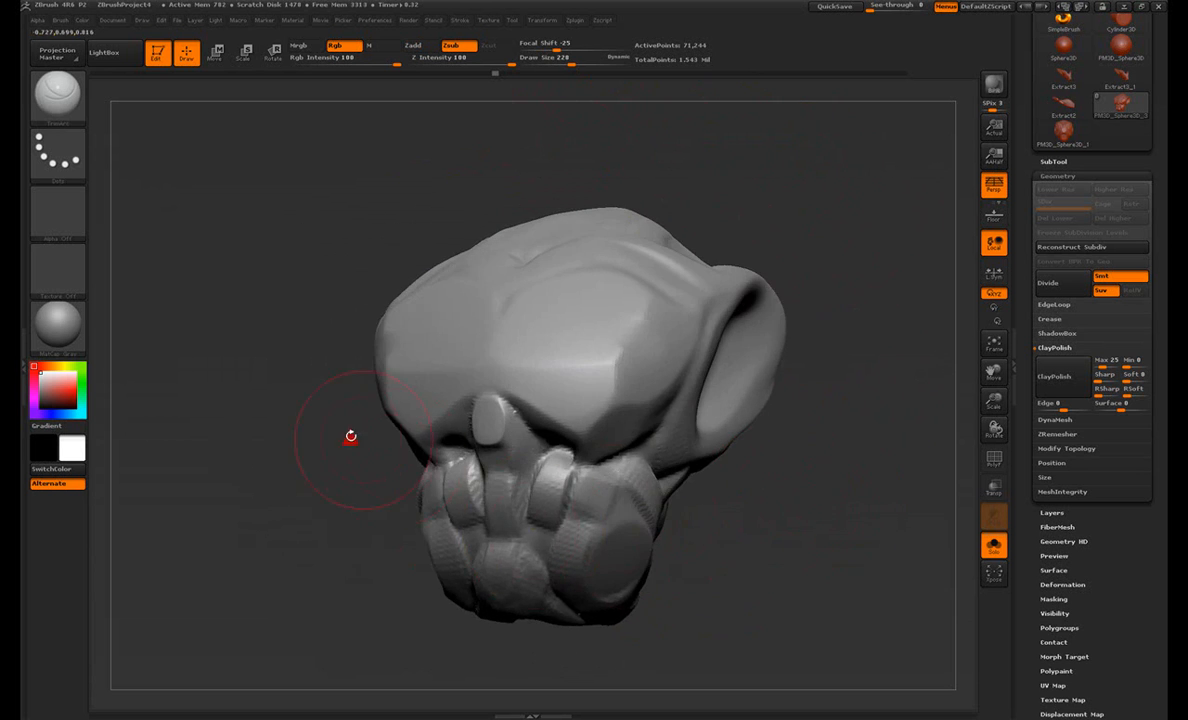
left_click_drag(808, 531, 816, 496)
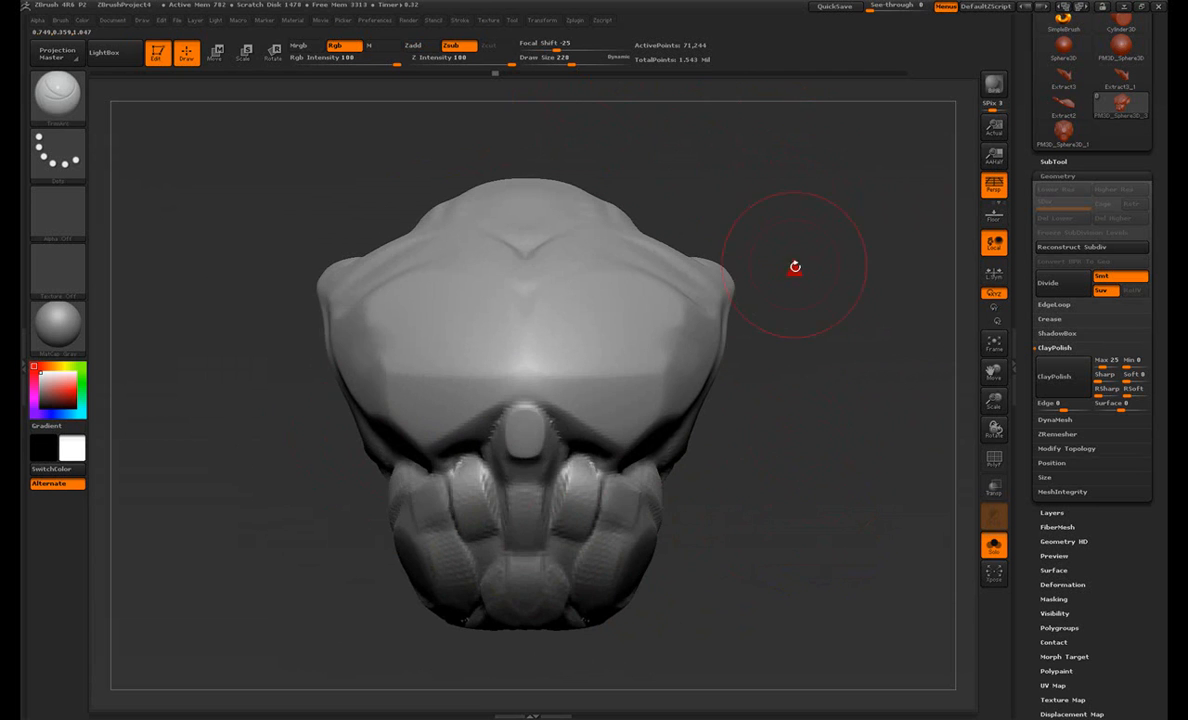
left_click_drag(793, 263, 816, 247)
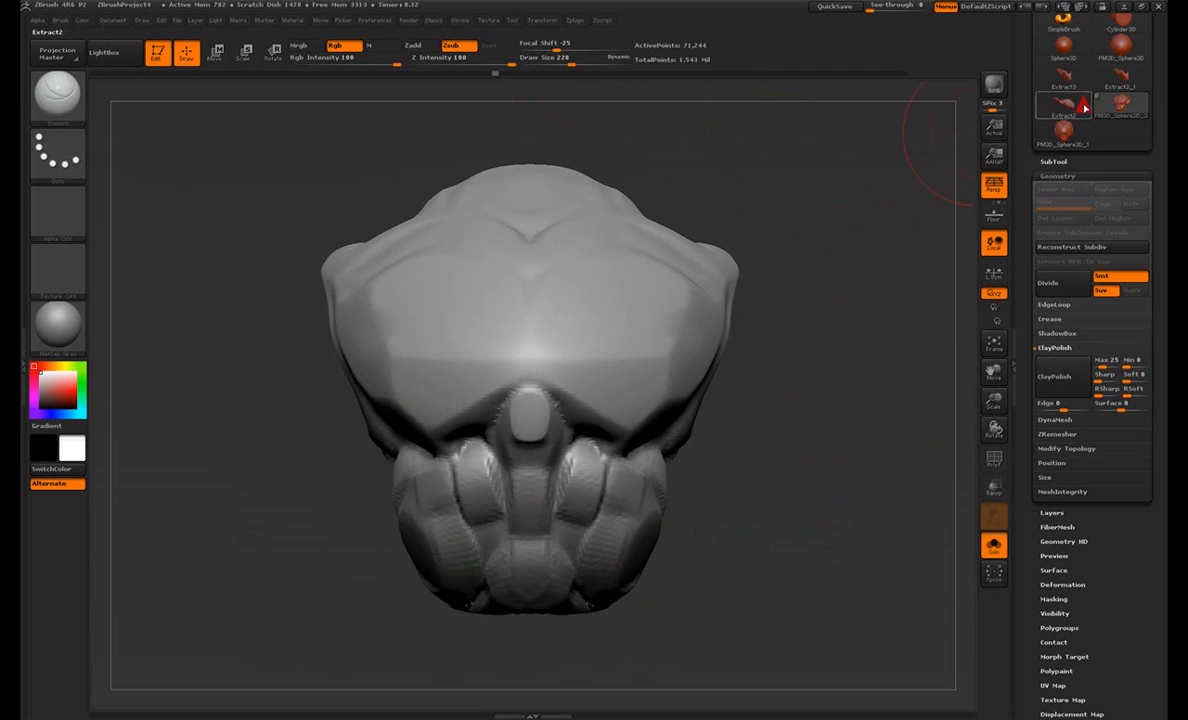
Step: Switch back to the angular helmet head and insert a mirrored pair of cylinders on its lower cheeks with InsertHCylinder
left_click(1075, 134)
mouse_move(957, 230)
left_mouse_down()
mouse_move(790, 252)
mouse_move(817, 313)
mouse_move(816, 372)
mouse_move(857, 273)
mouse_move(802, 265)
mouse_move(835, 334)
mouse_move(803, 347)
mouse_move(826, 294)
mouse_move(854, 286)
mouse_move(801, 262)
mouse_move(785, 284)
mouse_move(800, 234)
mouse_move(822, 257)
mouse_move(675, 272)
left_mouse_up()
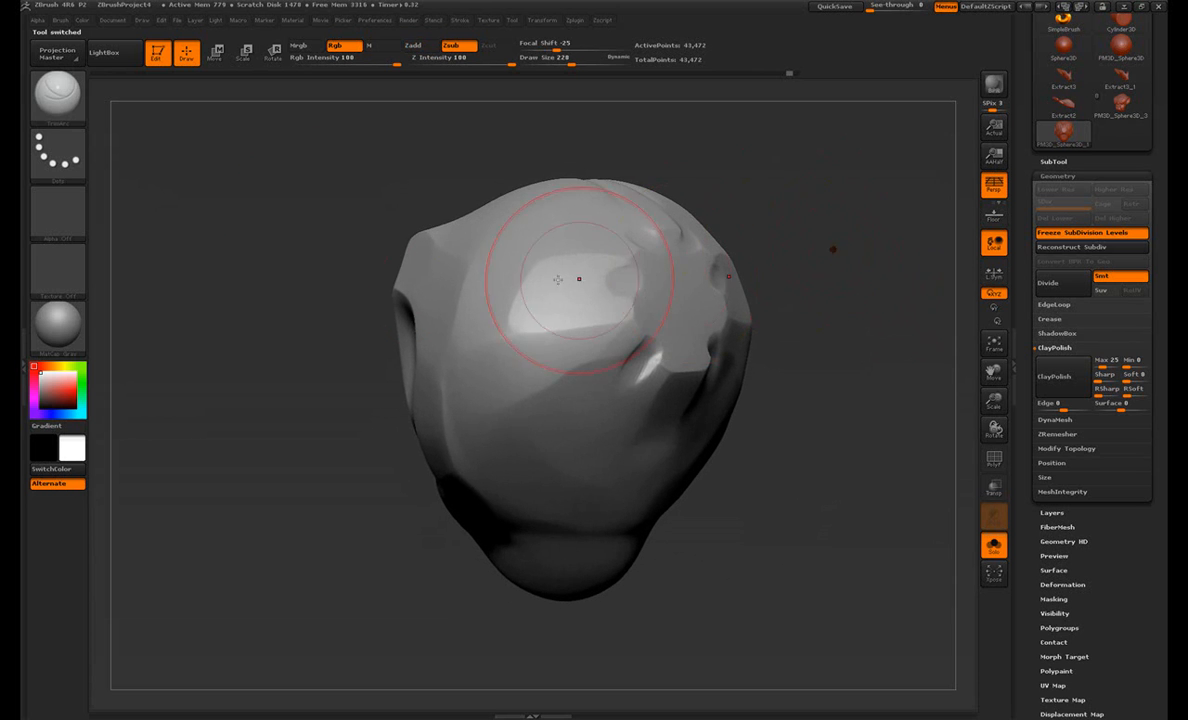
left_click(55, 100)
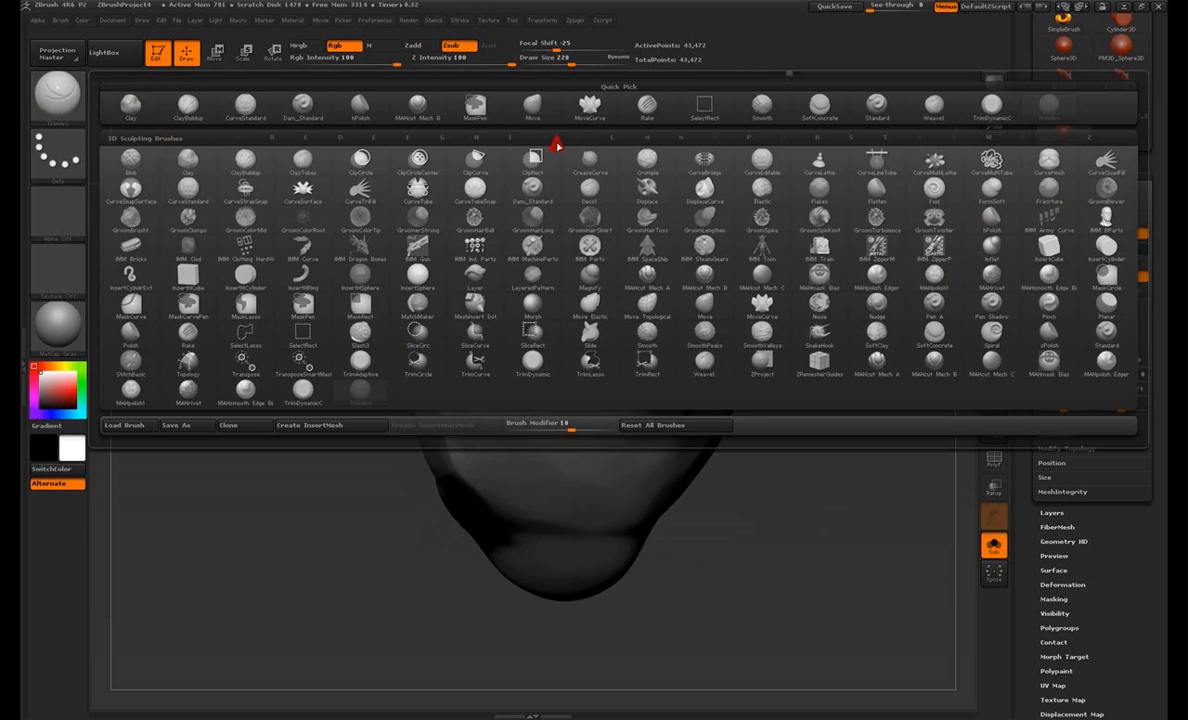
left_click(509, 139)
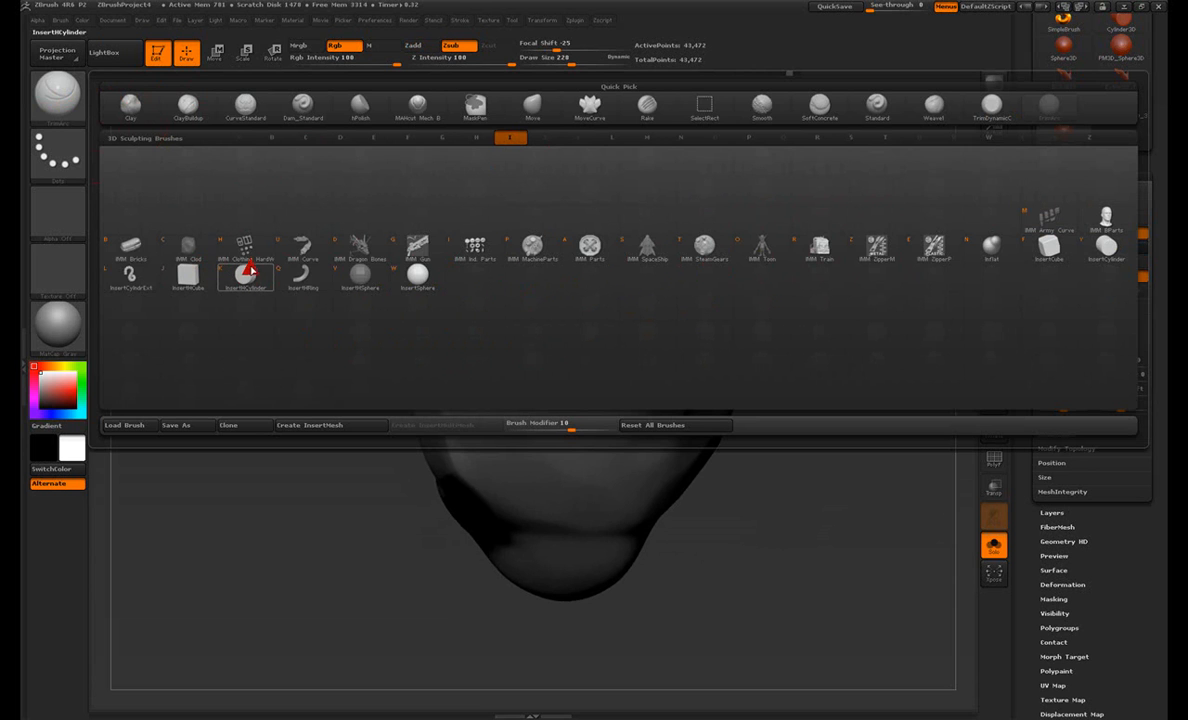
mouse_move(247, 272)
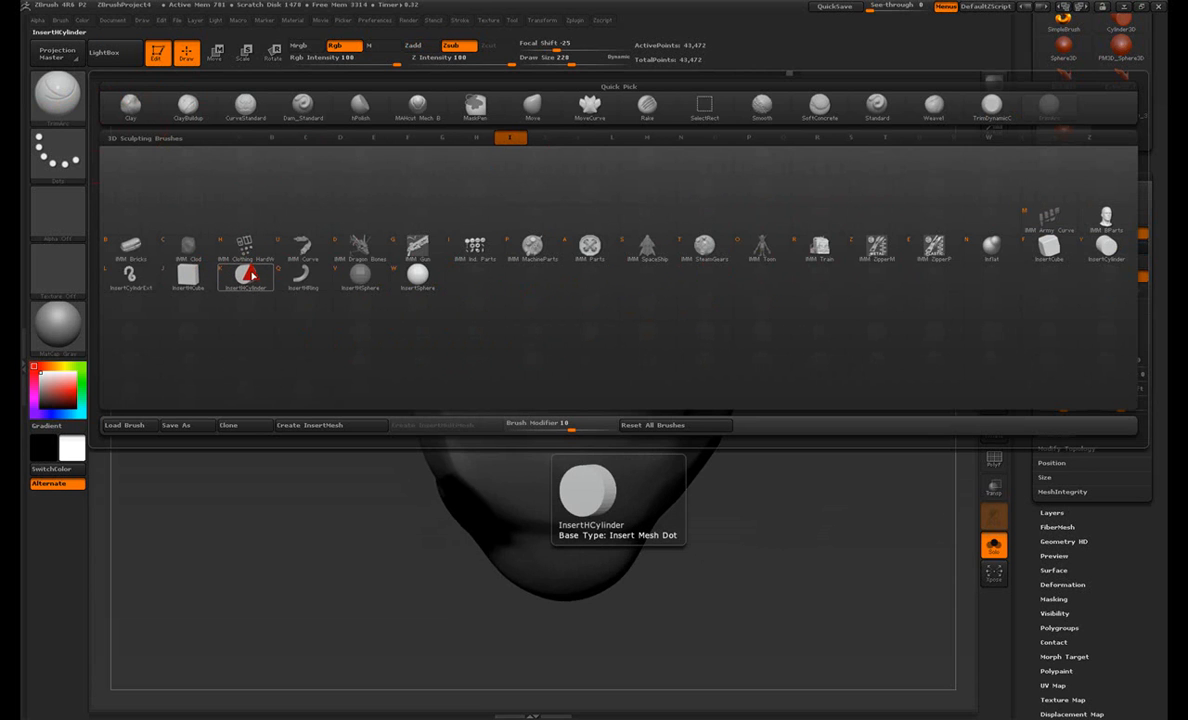
left_click(245, 273)
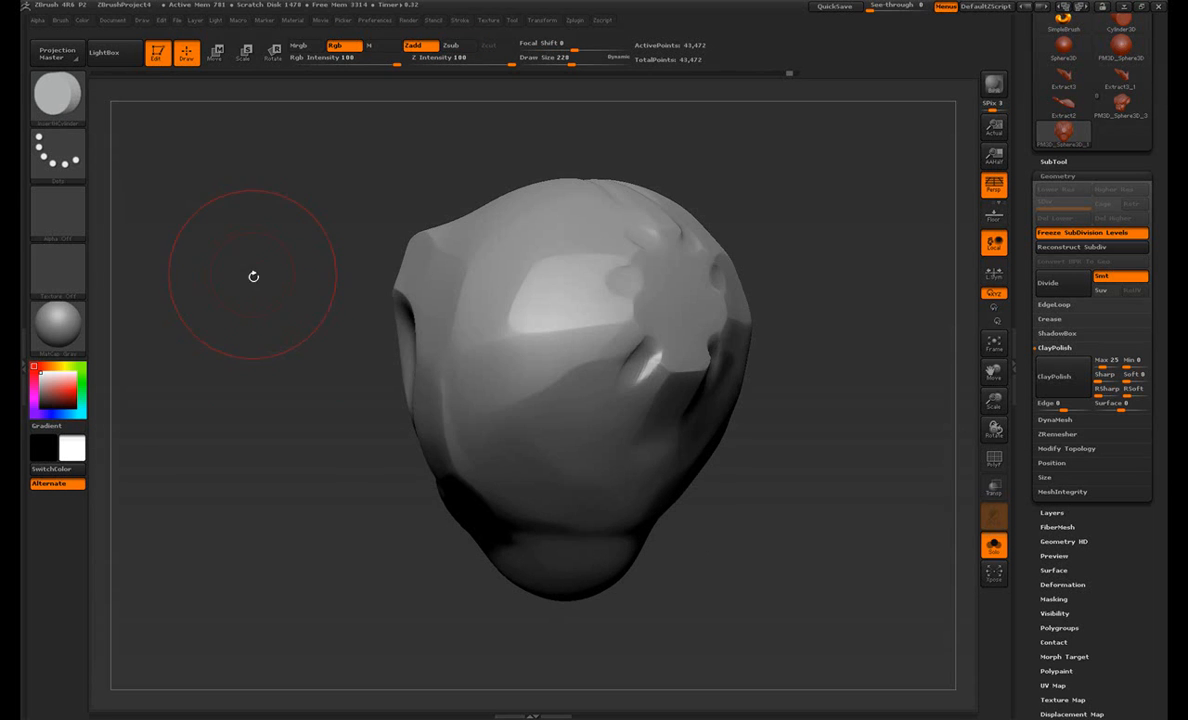
left_click_drag(331, 521, 343, 528)
left_click_drag(523, 443, 526, 503)
mouse_move(716, 571)
left_mouse_down()
mouse_move(764, 564)
mouse_move(711, 548)
mouse_move(667, 565)
mouse_move(650, 601)
mouse_move(758, 559)
mouse_move(510, 405)
left_mouse_up()
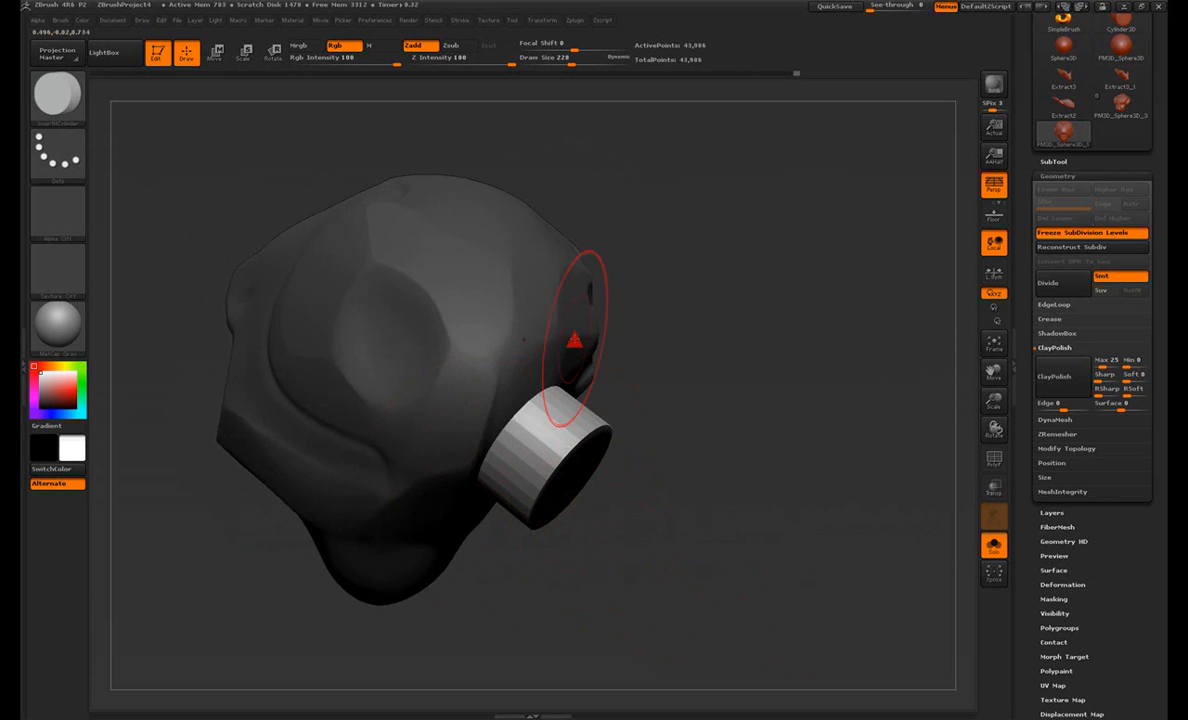
mouse_move(674, 344)
left_mouse_down()
mouse_move(753, 397)
mouse_move(780, 394)
mouse_move(748, 395)
mouse_move(680, 350)
left_mouse_up()
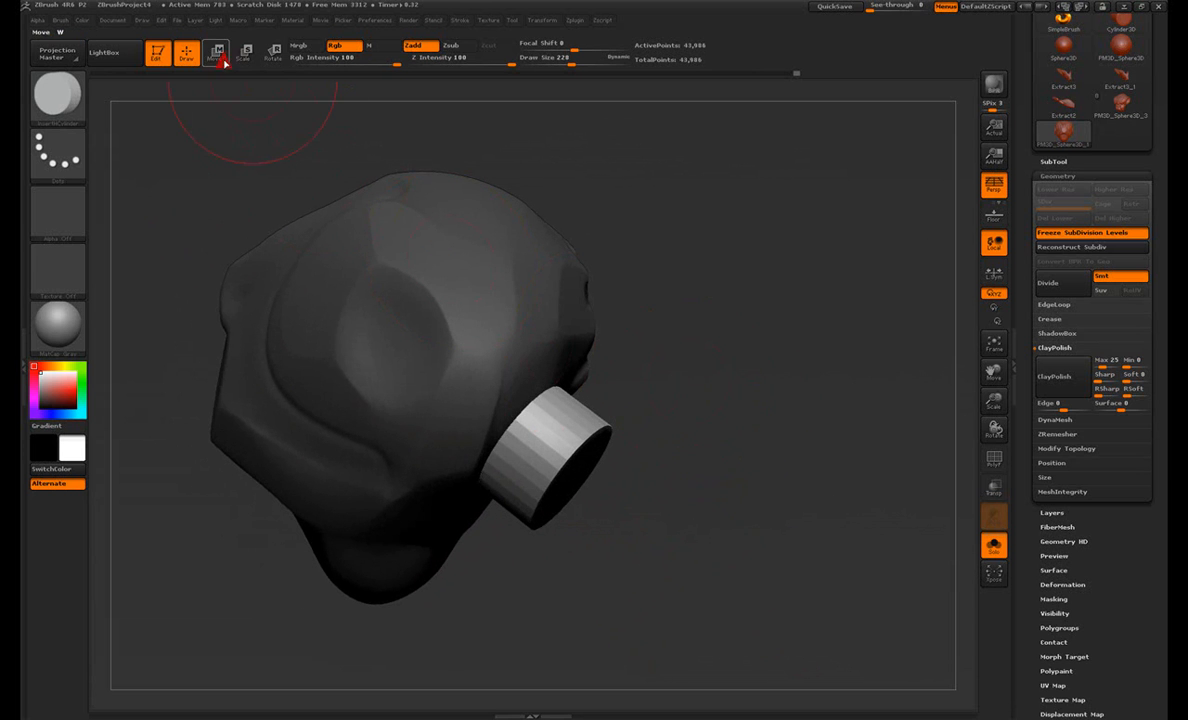
Step: Move the mirrored cylinders slightly into the head and return to Draw mode
left_click(218, 58)
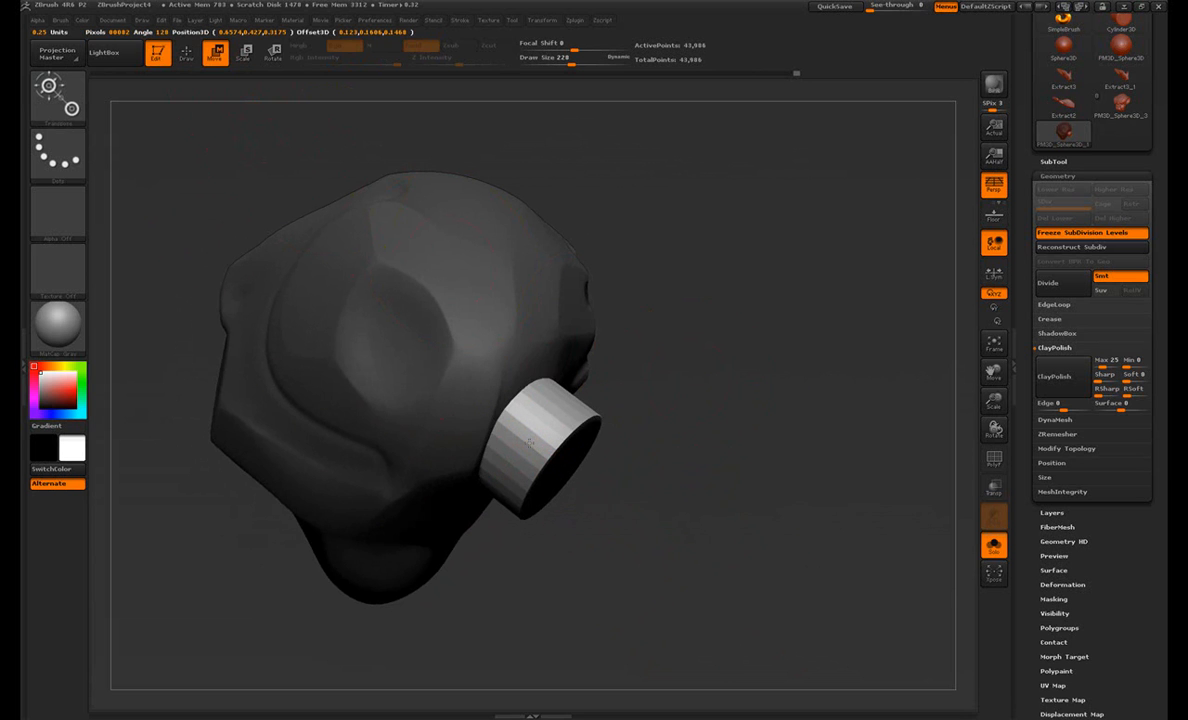
mouse_move(577, 482)
left_mouse_down()
mouse_move(586, 477)
mouse_move(557, 487)
mouse_move(568, 480)
left_mouse_up()
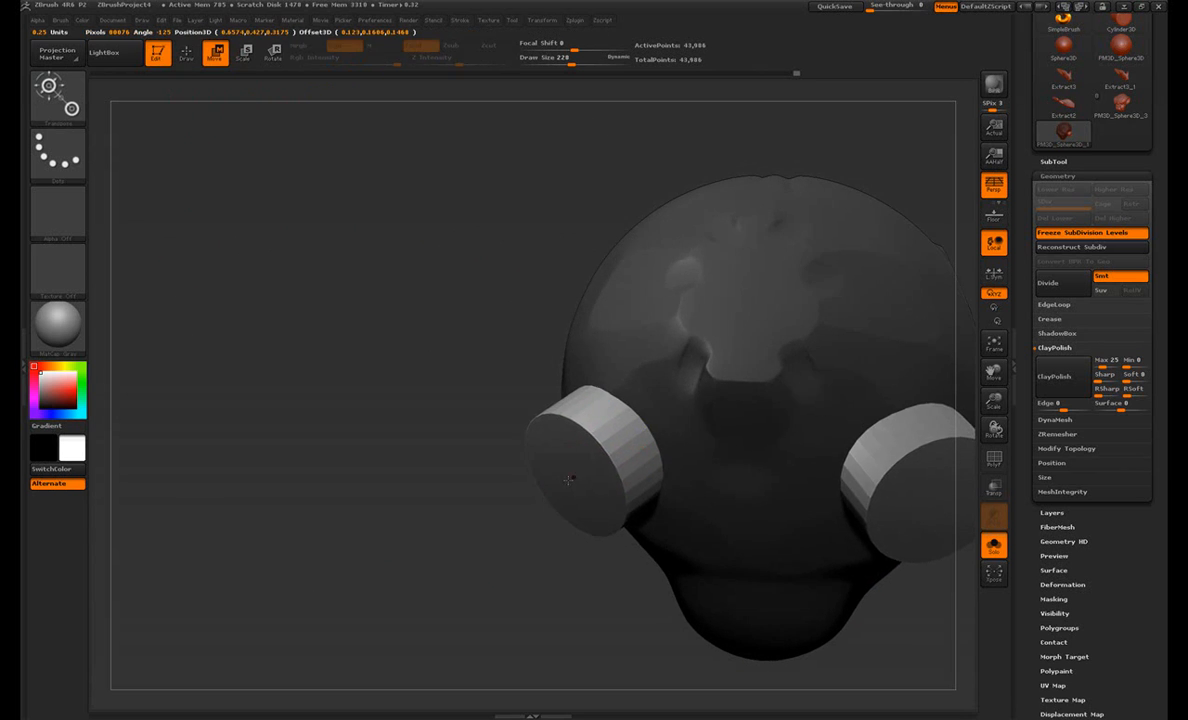
left_click_drag(415, 536, 487, 533)
left_click_drag(707, 451, 674, 322)
left_click(186, 52)
Step: Clear the mask and fuse the cylinders into the head with DynaMesh at resolution 128
mouse_move(650, 225)
left_mouse_down()
mouse_move(803, 302)
mouse_move(964, 422)
left_mouse_up()
left_click(1050, 419)
left_click_drag(801, 347, 760, 316)
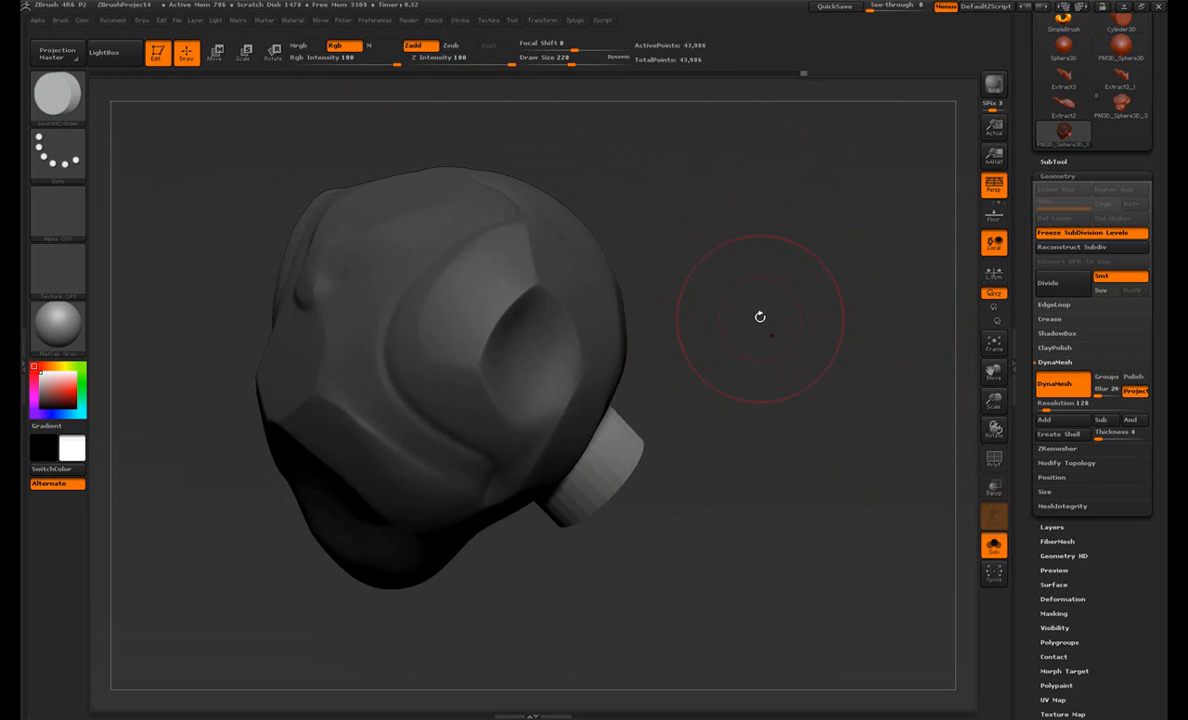
left_click_drag(735, 236, 769, 316, "ctrl")
mouse_move(735, 212)
left_mouse_down("ctrl")
mouse_move(893, 416)
mouse_move(803, 388)
mouse_move(710, 488)
mouse_move(788, 538)
left_mouse_up("ctrl")
Step: Smooth the join between the cylinders and the head, and inspect the merged surface from several angles
mouse_move(547, 388)
left_mouse_down("shift")
mouse_move(613, 352)
mouse_move(663, 450)
left_mouse_up("shift")
mouse_move(800, 500)
left_mouse_down()
mouse_move(840, 530)
mouse_move(870, 590)
left_mouse_up()
mouse_move(550, 510)
left_mouse_down("shift")
mouse_move(616, 384)
mouse_move(550, 340)
left_mouse_up("shift")
left_click_drag(385, 345, 652, 390)
left_click_drag(800, 310, 809, 229, "alt")
left_click_drag(750, 290, 772, 254)
left_click_drag(870, 330, 788, 385)
left_click_drag(826, 228, 838, 345, "alt")
mouse_move(280, 287)
left_mouse_down()
mouse_move(316, 326)
mouse_move(300, 424)
mouse_move(257, 503)
left_mouse_up()
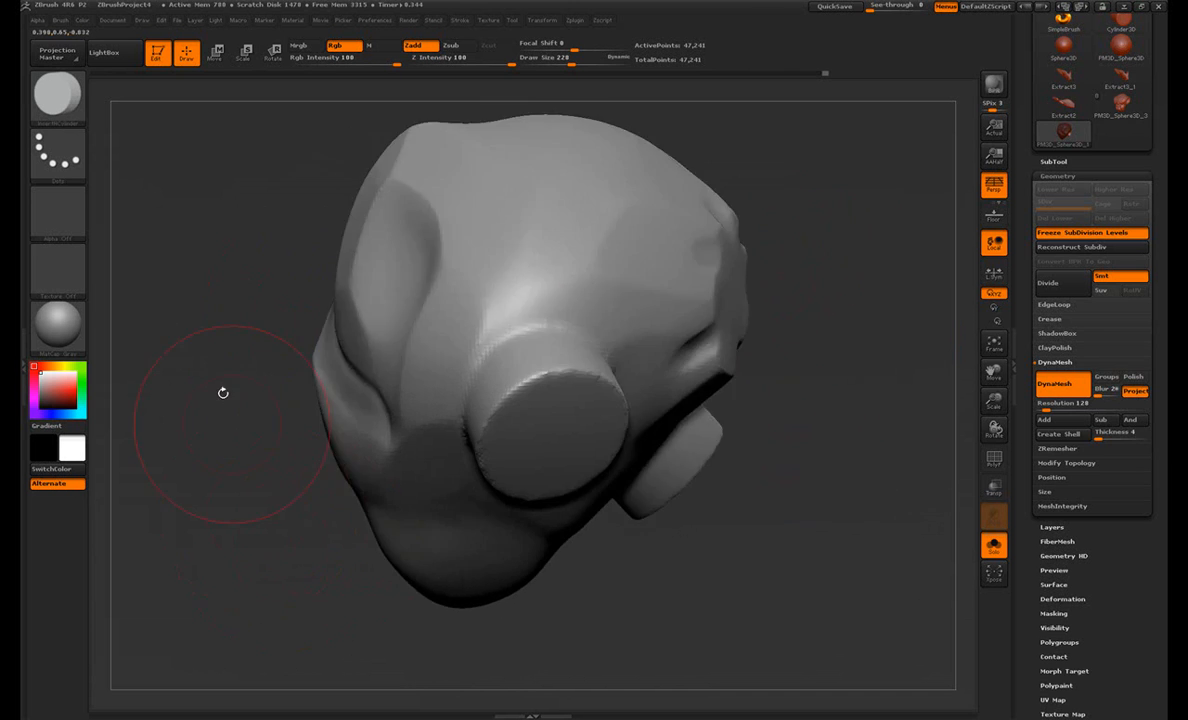
Step: Select the InsertSphere brush, turn perspective off, try inserting a subtractive sphere above the cheek cylinder, and undo it
key("b")
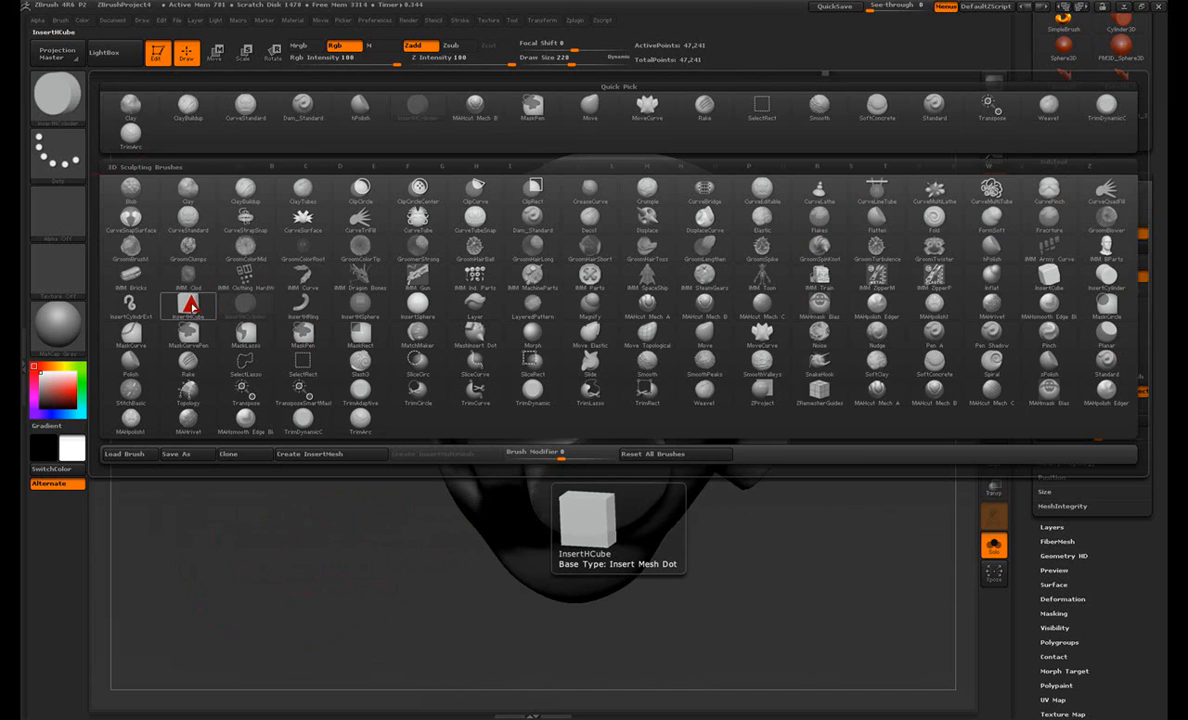
left_click(419, 305)
left_click_drag(532, 300, 568, 355)
left_click(988, 190)
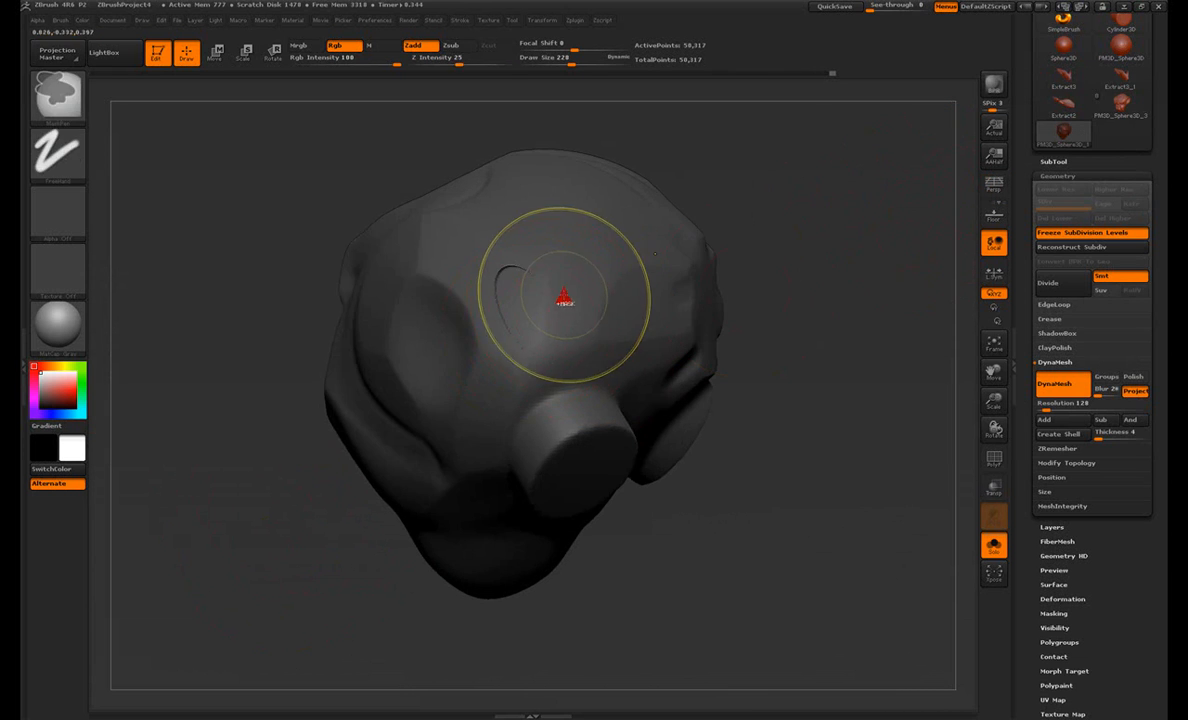
left_click_drag(524, 306, 568, 345)
left_click_drag(910, 400, 801, 398)
key("ctrl+z")
mouse_move(834, 355)
left_mouse_down()
mouse_move(780, 366)
mouse_move(800, 385)
left_mouse_up()
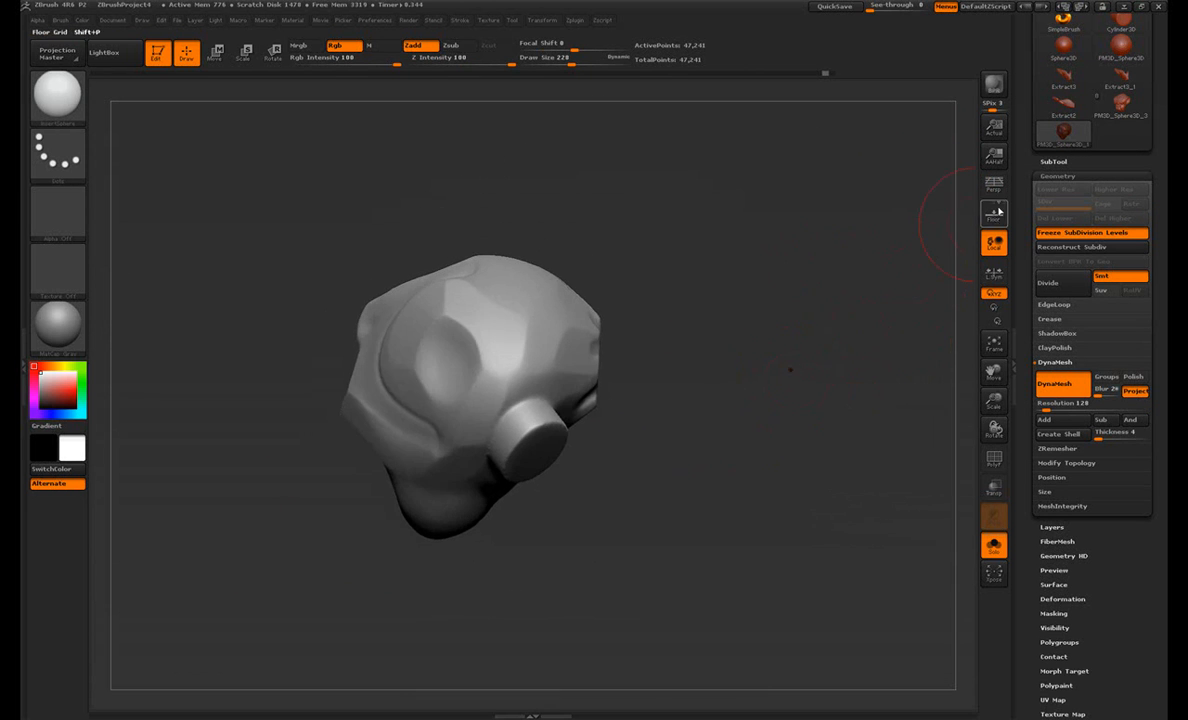
Step: Try inserting a sphere with perspective turned on, undo it, and turn perspective off again
left_click(994, 184)
left_click_drag(485, 331, 495, 335)
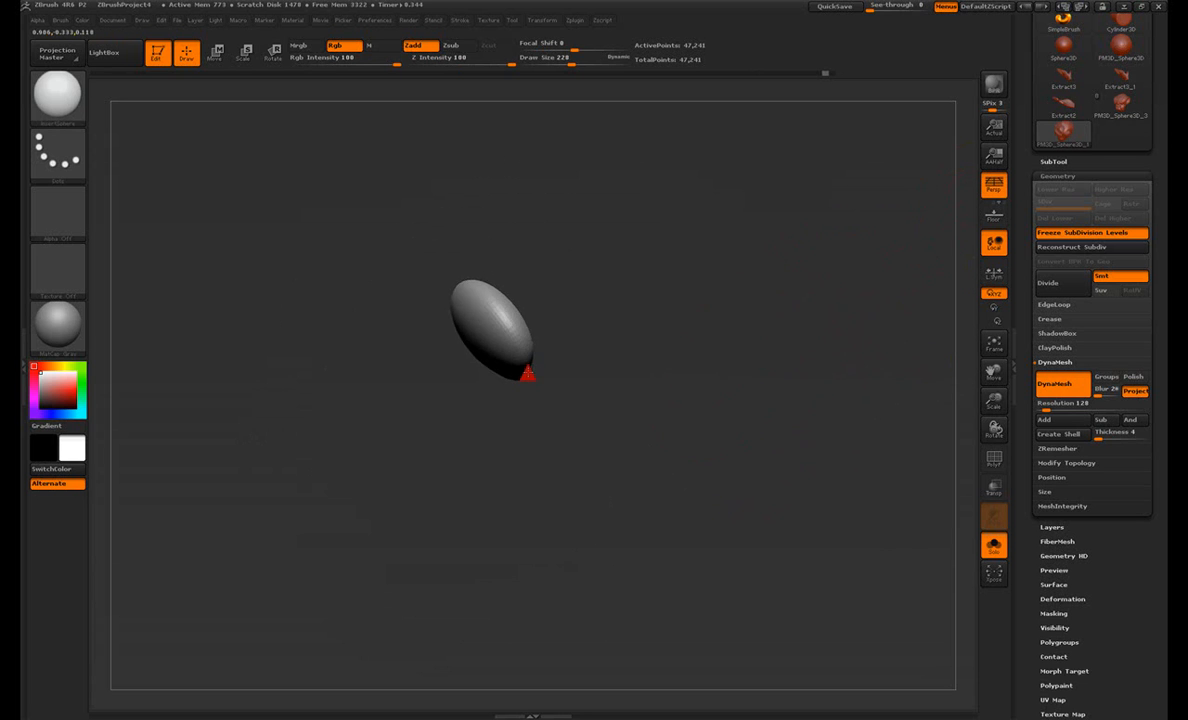
left_click_drag(527, 374, 528, 375)
key("ctrl+z")
left_click(994, 185)
Step: Insert a subtractive sphere into each side of the head, clear the mask and remesh with DynaMesh to carve round hollows
left_click_drag(819, 286, 872, 264)
left_click_drag(563, 328, 578, 355)
mouse_move(809, 403)
left_mouse_down()
mouse_move(825, 414)
mouse_move(763, 428)
mouse_move(798, 400)
mouse_move(830, 427)
mouse_move(827, 480)
mouse_move(739, 307)
left_mouse_up()
left_click_drag(814, 455, 752, 430)
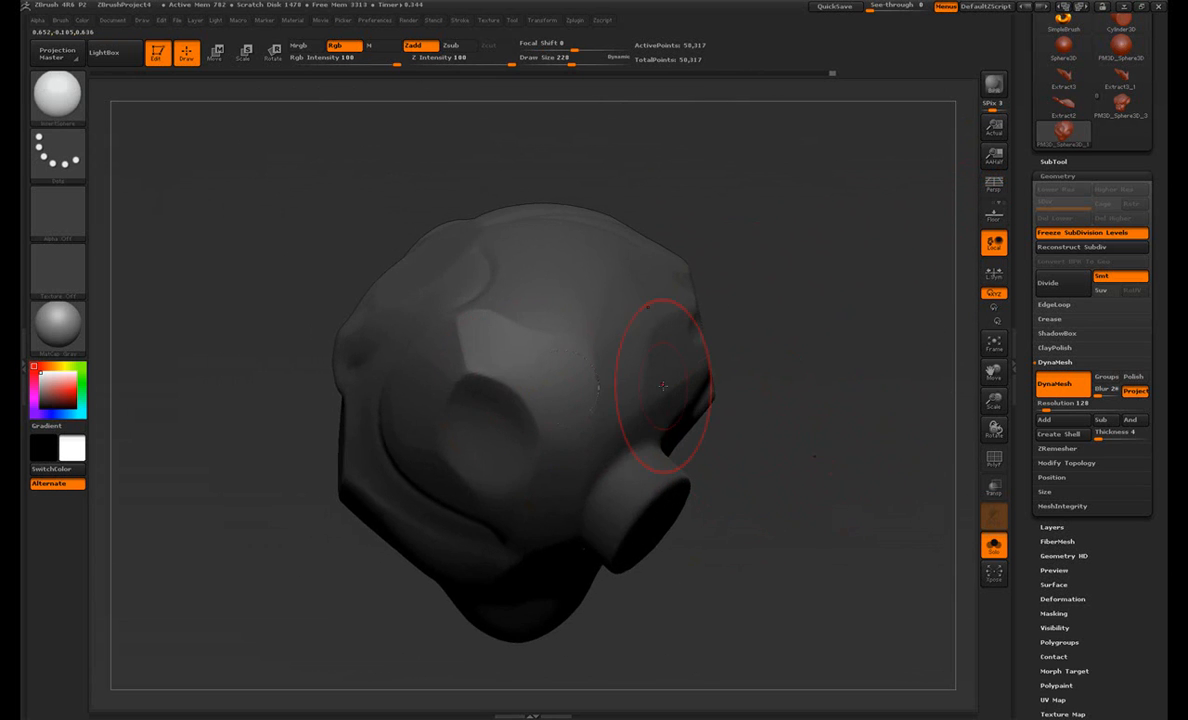
left_click_drag(816, 463, 785, 346)
key("ctrl")
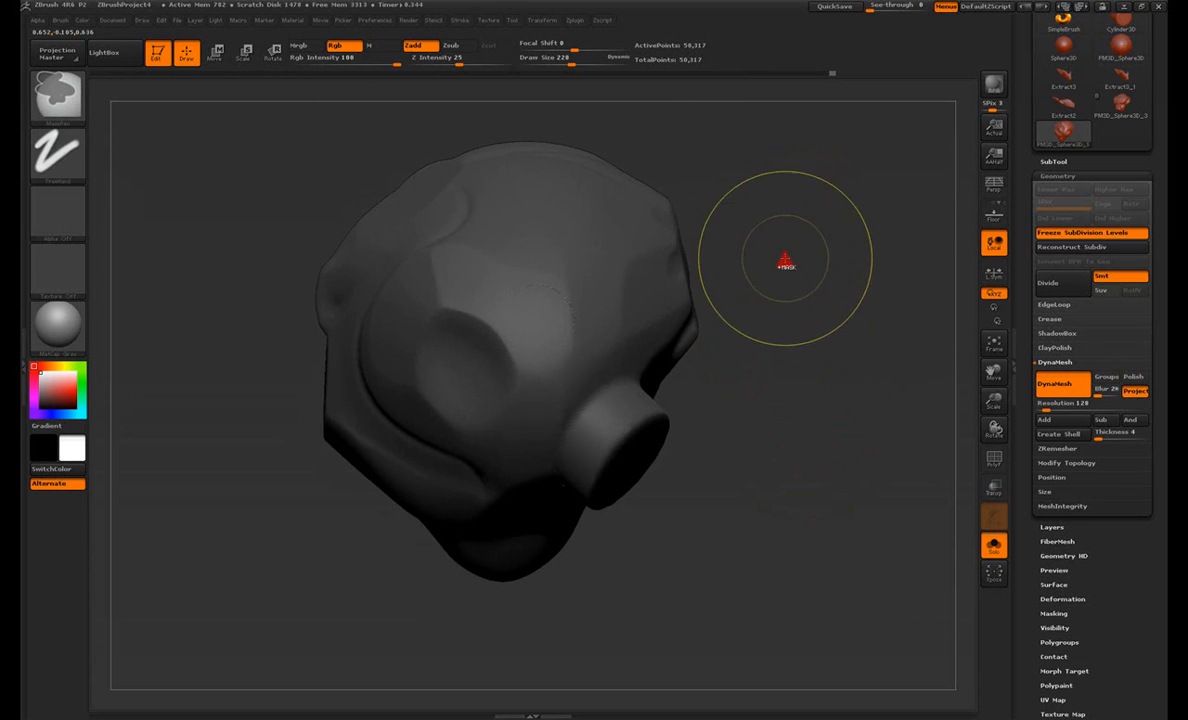
left_click_drag(731, 226, 880, 485, "ctrl")
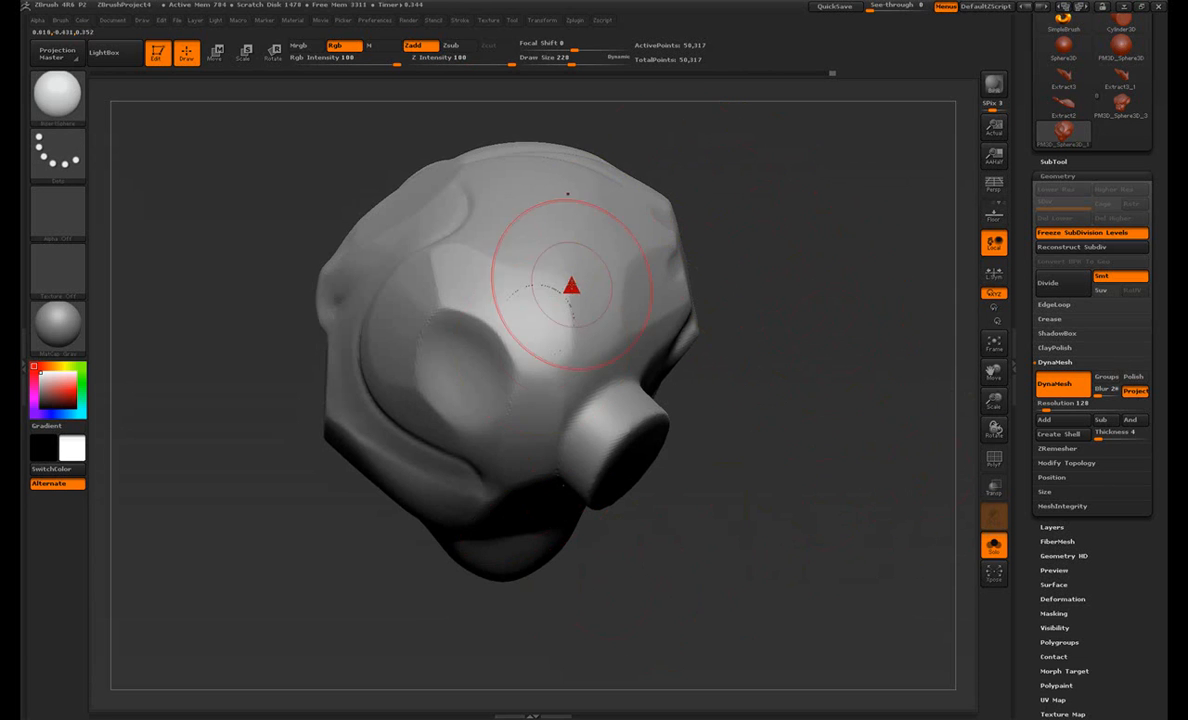
left_click_drag(773, 212, 923, 385, "ctrl")
mouse_move(787, 379)
left_mouse_down()
mouse_move(760, 380)
mouse_move(809, 363)
left_mouse_up()
key("shift")
mouse_move(762, 314)
left_mouse_down()
mouse_move(689, 423)
mouse_move(833, 316)
mouse_move(768, 254)
mouse_move(800, 280)
mouse_move(816, 276)
mouse_move(795, 286)
left_mouse_up()
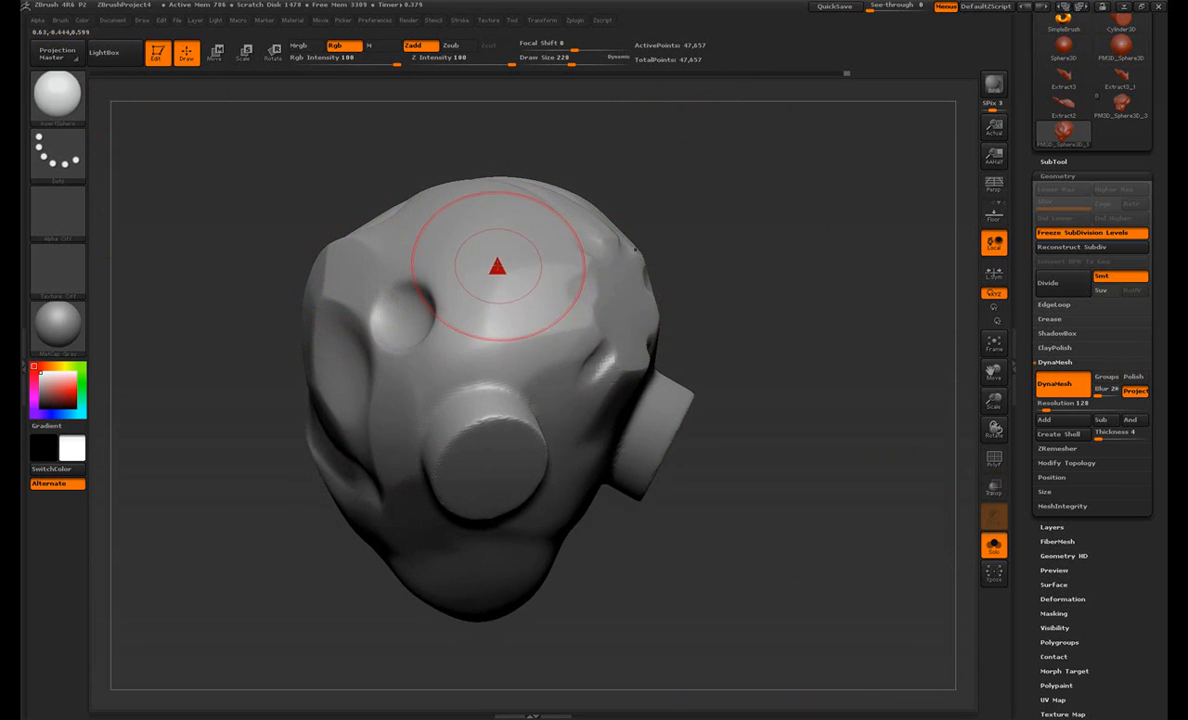
Step: Insert a subtractive sphere into each side of the upper head above the cylinders, clear the mask and remesh with DynaMesh
left_click_drag(494, 263, 531, 322)
mouse_move(788, 375)
left_mouse_down()
mouse_move(803, 262)
mouse_move(785, 347)
mouse_move(829, 323)
mouse_move(816, 349)
left_mouse_up()
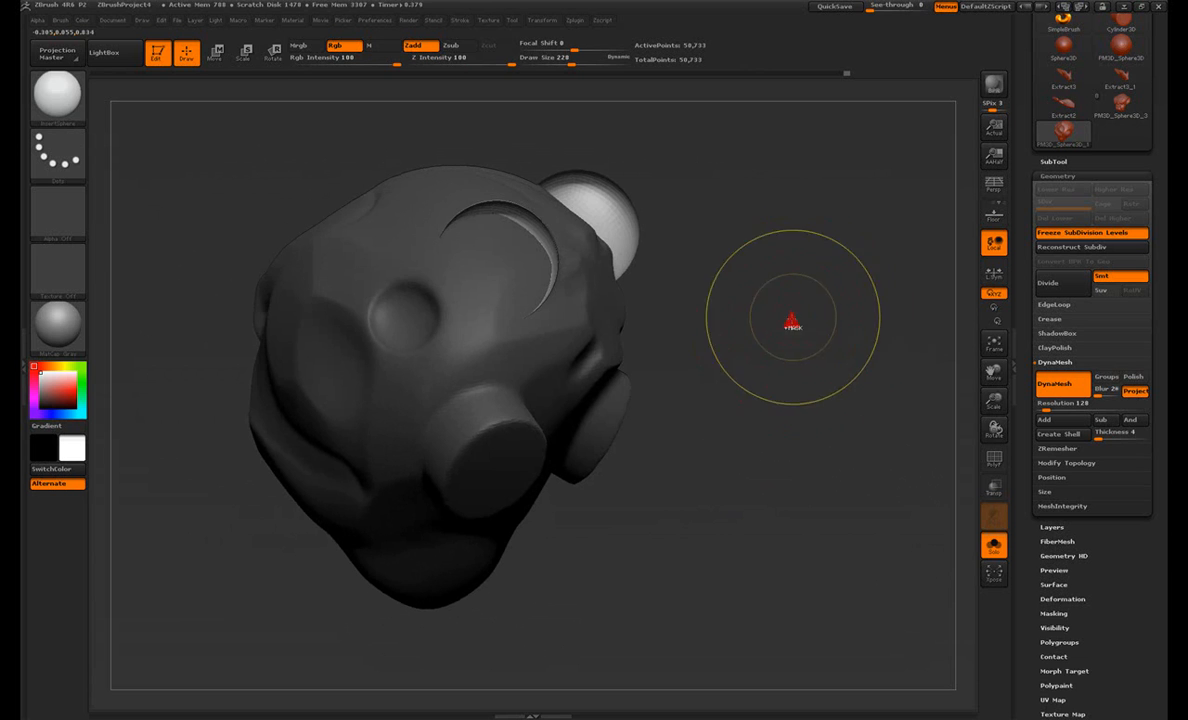
left_click_drag(767, 225, 880, 390, "ctrl")
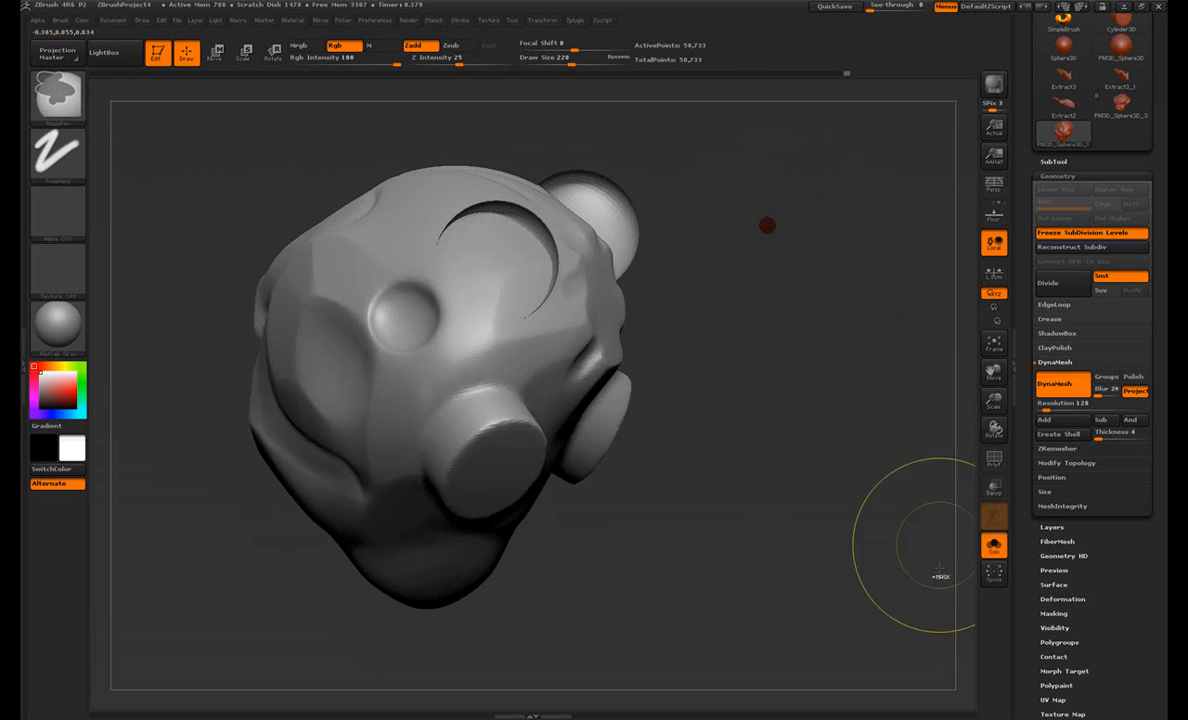
left_click_drag(725, 200, 924, 457, "ctrl")
left_click_drag(750, 490, 560, 320)
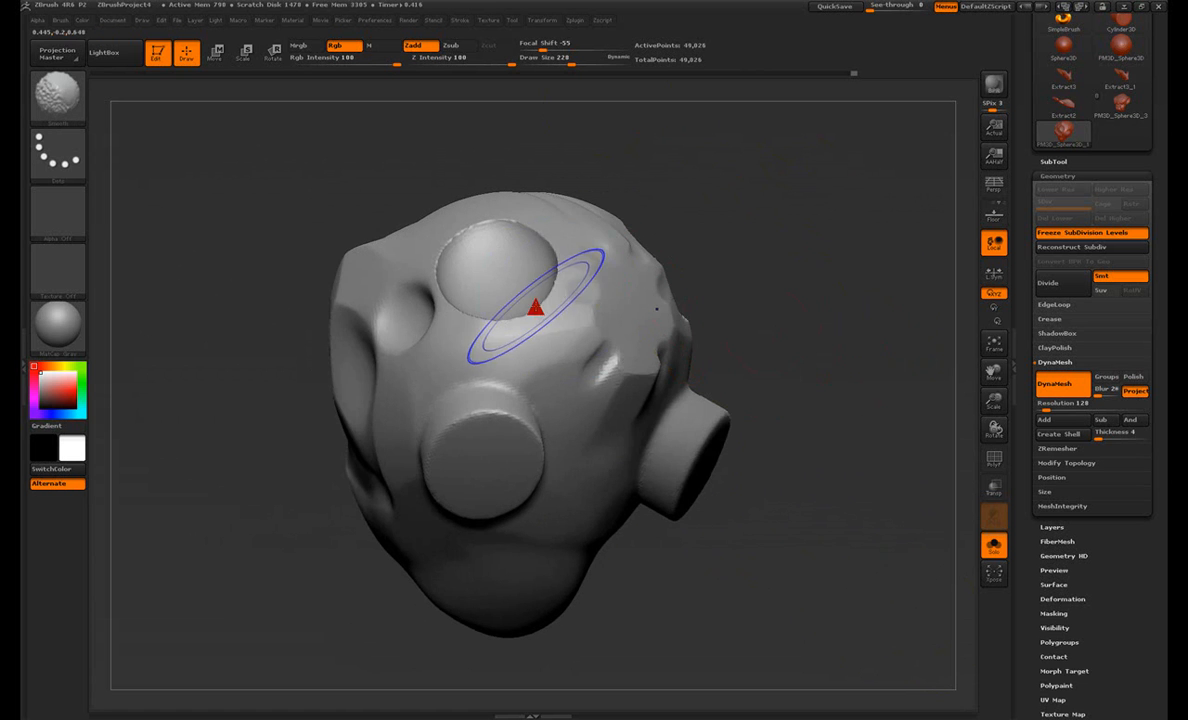
Step: Insert a subtractive sphere into the end of each cheek cylinder and remesh with DynaMesh to hollow them out
mouse_move(774, 374)
left_mouse_down()
mouse_move(803, 347)
mouse_move(793, 387)
mouse_move(854, 424)
mouse_move(845, 338)
mouse_move(855, 410)
mouse_move(870, 382)
mouse_move(650, 396)
left_mouse_up()
left_click_drag(568, 379, 590, 418)
left_click_drag(869, 456, 855, 430)
left_click_drag(799, 336, 891, 530, "ctrl")
left_click_drag(836, 443, 809, 371)
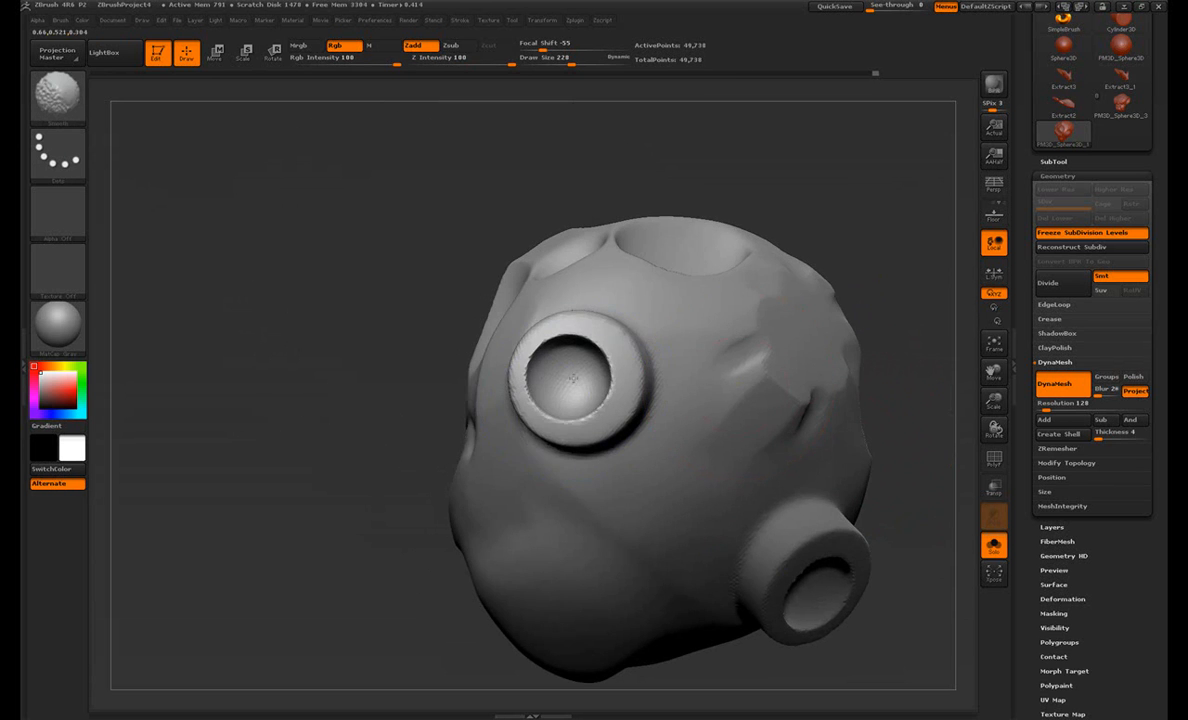
Step: Apply ClayPolish to the head with Max 25 and inspect the polished form from the front, side and opposite end
mouse_move(374, 350)
left_mouse_down()
mouse_move(830, 440)
mouse_move(770, 470)
mouse_move(700, 430)
mouse_move(469, 377)
mouse_move(623, 384)
mouse_move(755, 305)
mouse_move(716, 291)
mouse_move(764, 345)
mouse_move(790, 420)
mouse_move(342, 346)
mouse_move(302, 371)
mouse_move(284, 414)
mouse_move(346, 432)
mouse_move(391, 412)
mouse_move(409, 386)
mouse_move(465, 410)
left_mouse_up()
left_click(1046, 348)
mouse_move(786, 406)
left_mouse_down()
mouse_move(660, 420)
mouse_move(843, 440)
mouse_move(833, 404)
mouse_move(700, 420)
left_mouse_up()
left_click(1062, 385)
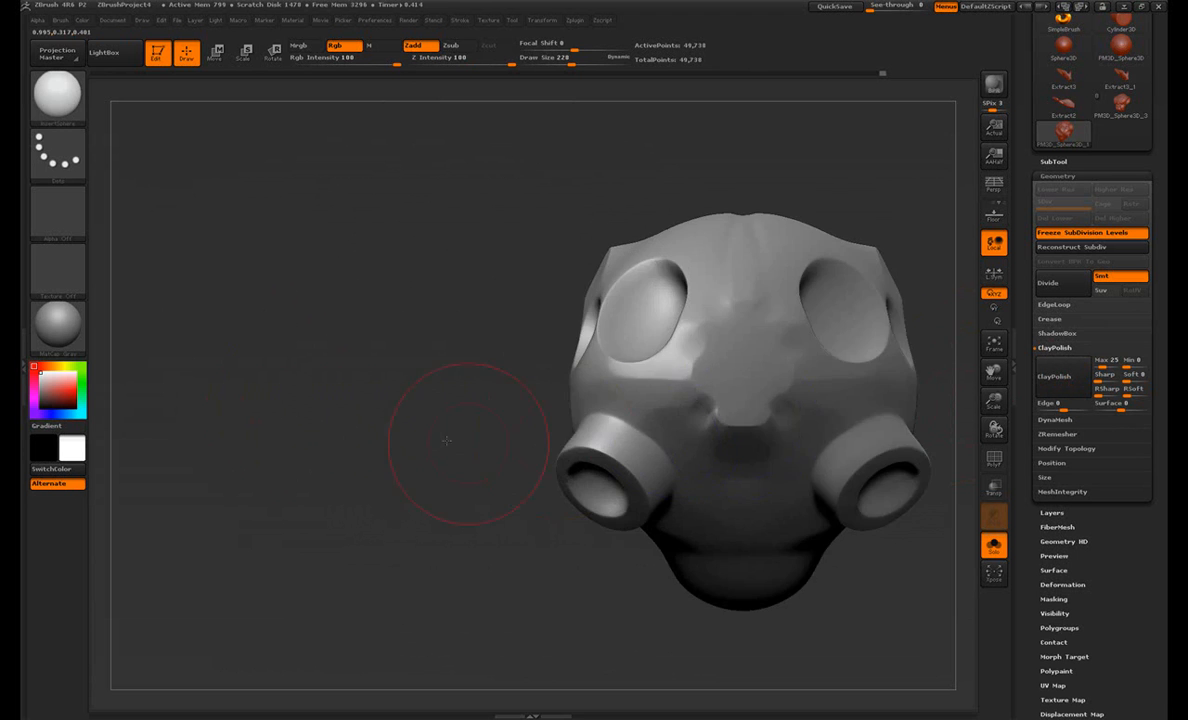
left_click_drag(530, 440, 348, 456, "alt")
mouse_move(833, 453)
left_mouse_down()
mouse_move(862, 437)
mouse_move(857, 453)
mouse_move(817, 400)
mouse_move(645, 432)
left_mouse_up()
left_click_drag(482, 452, 335, 453, "alt")
mouse_move(790, 340)
left_mouse_down()
mouse_move(822, 343)
mouse_move(777, 352)
mouse_move(843, 371)
mouse_move(843, 383)
mouse_move(815, 343)
left_mouse_up()
mouse_move(811, 265)
left_mouse_down()
mouse_move(782, 300)
mouse_move(833, 308)
left_mouse_up()
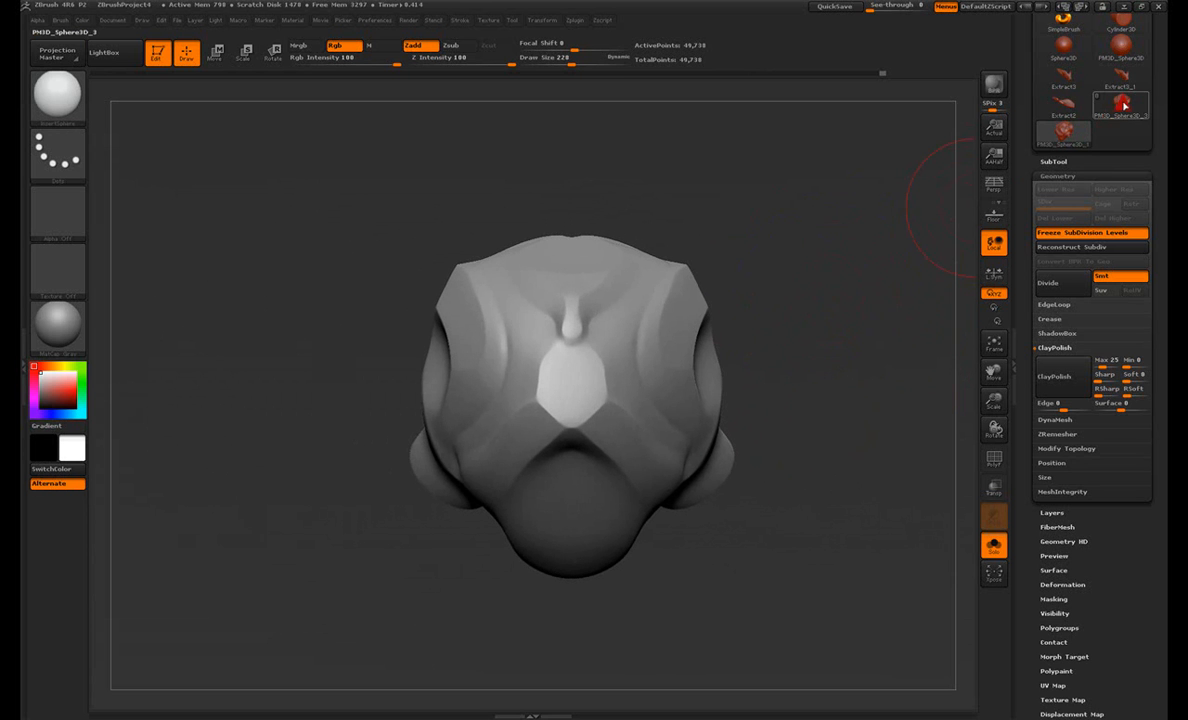
Step: Switch to the torso model and examine its hard-surface panels, chest seam and neck from several angles
left_click(1120, 104)
mouse_move(489, 239)
left_mouse_down()
mouse_move(740, 310)
mouse_move(811, 347)
mouse_move(838, 549)
mouse_move(810, 373)
mouse_move(451, 74)
mouse_move(384, 82)
mouse_move(406, 90)
mouse_move(491, 66)
mouse_move(512, 71)
mouse_move(495, 79)
mouse_move(725, 69)
mouse_move(700, 110)
mouse_move(729, 95)
mouse_move(756, 233)
mouse_move(294, 342)
mouse_move(468, 422)
mouse_move(500, 410)
left_mouse_up()
left_click_drag(660, 369, 730, 320, "alt")
left_click_drag(822, 386, 781, 73, "alt")
left_click_drag(769, 291, 801, 316, "alt")
left_click_drag(838, 416, 819, 345)
left_click_drag(814, 289, 812, 387, "alt")
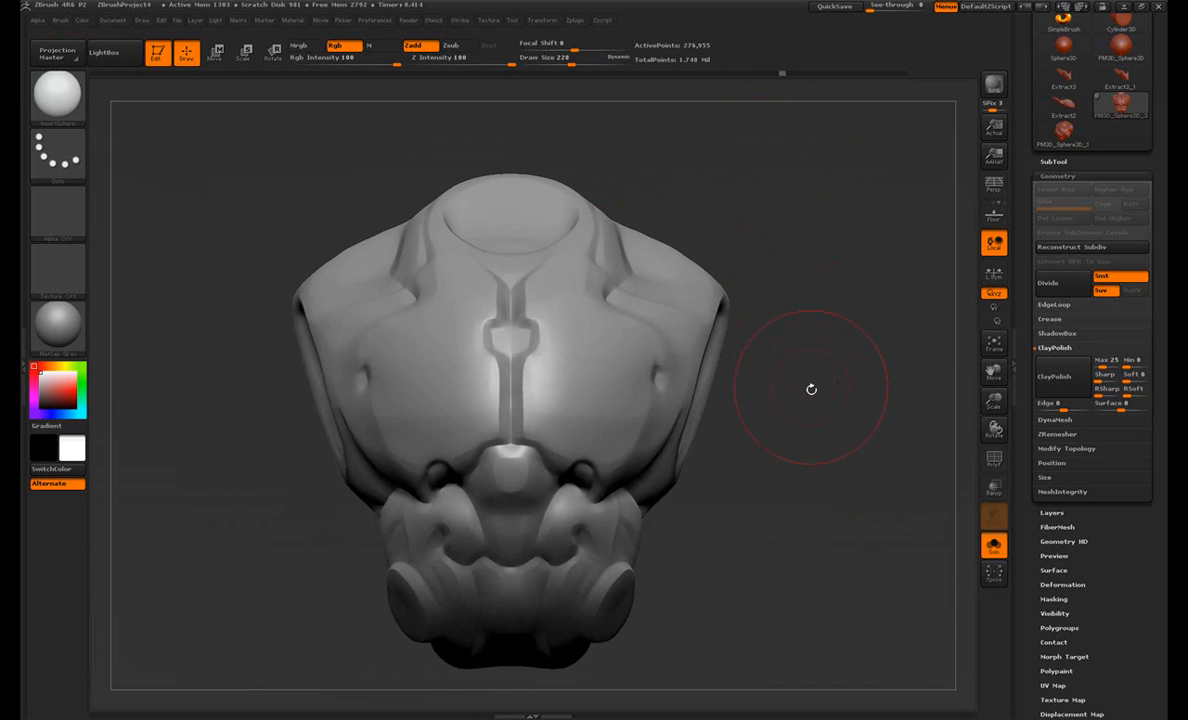
left_click_drag(799, 344, 748, 424)
mouse_move(829, 397)
left_mouse_down()
mouse_move(620, 430)
mouse_move(464, 472)
mouse_move(565, 440)
left_mouse_up()
left_click_drag(866, 440, 888, 434, "alt")
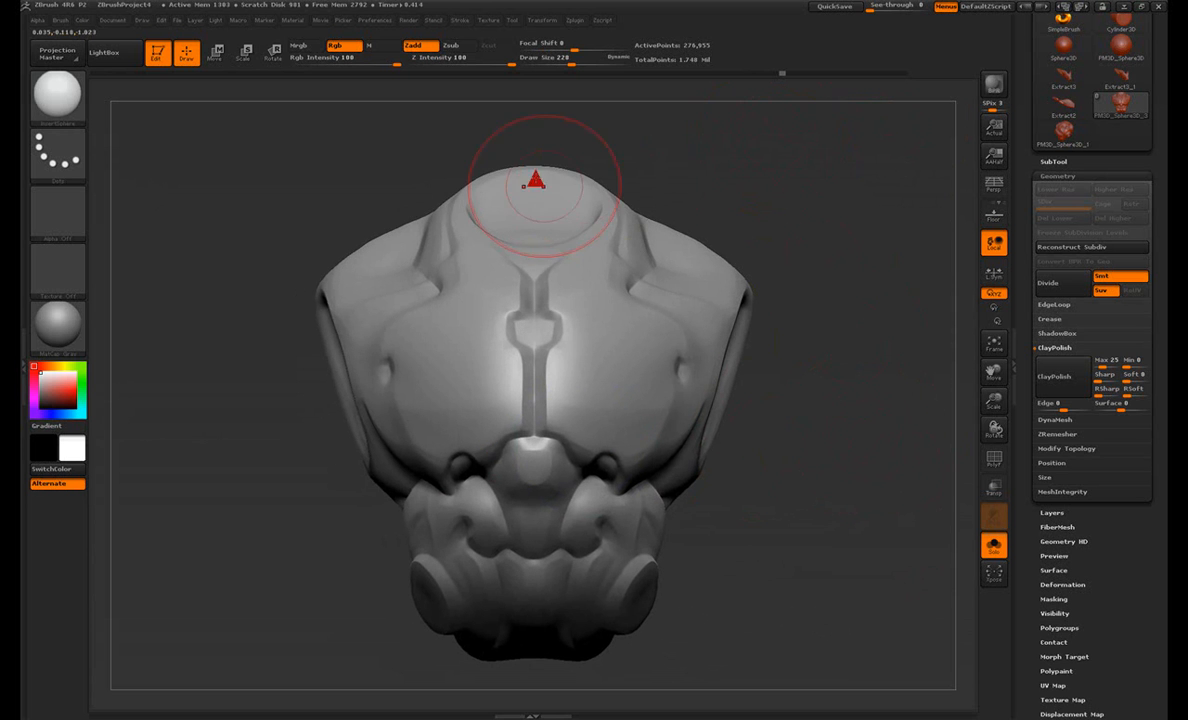
Step: Switch back to the head model and set the brush Draw Size to 181
left_click(1080, 142)
mouse_move(777, 305)
left_mouse_down()
mouse_move(817, 385)
mouse_move(770, 333)
mouse_move(838, 310)
mouse_move(819, 284)
mouse_move(816, 368)
mouse_move(870, 347)
left_mouse_up()
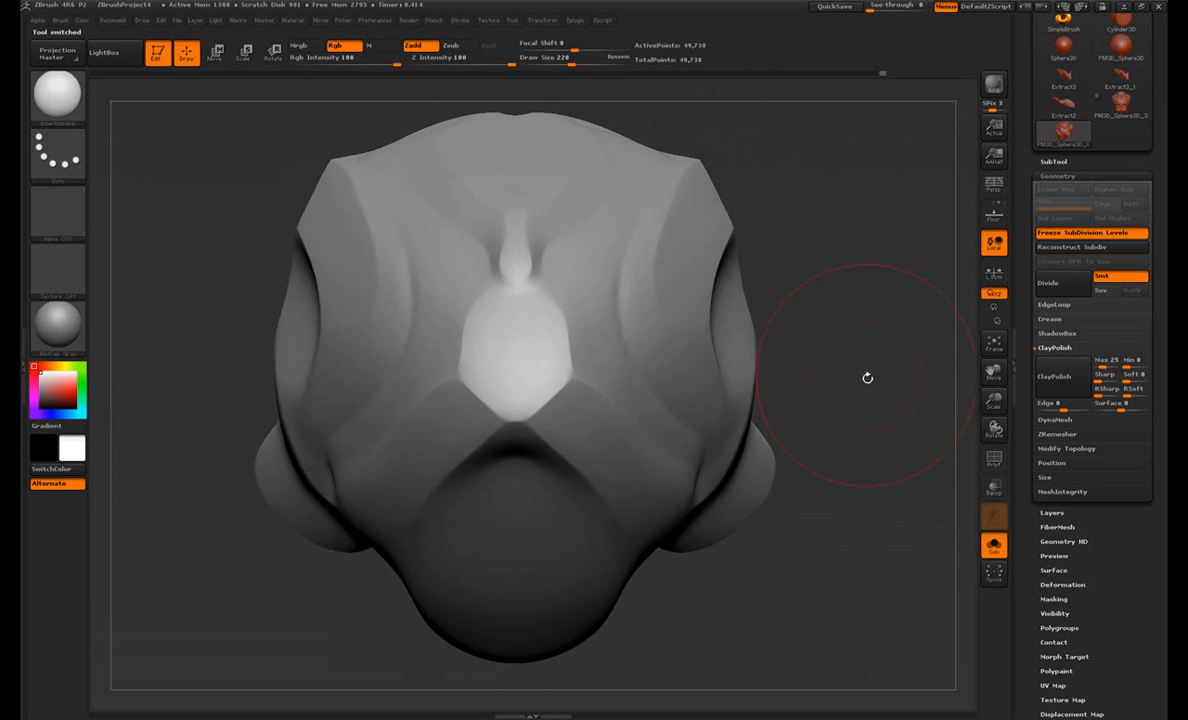
key("s")
left_click_drag(610, 425, 595, 430)
mouse_move(830, 485)
left_mouse_down()
mouse_move(801, 498)
mouse_move(784, 394)
left_mouse_up()
Step: Mask a diagonal band across each side of the lower face and trim the mask's edges straight
mouse_move(605, 477)
left_mouse_down("ctrl")
mouse_move(510, 410)
mouse_move(469, 371)
mouse_move(589, 471)
mouse_move(469, 363)
mouse_move(562, 437)
left_mouse_up("ctrl")
left_click_drag(716, 574, 600, 518)
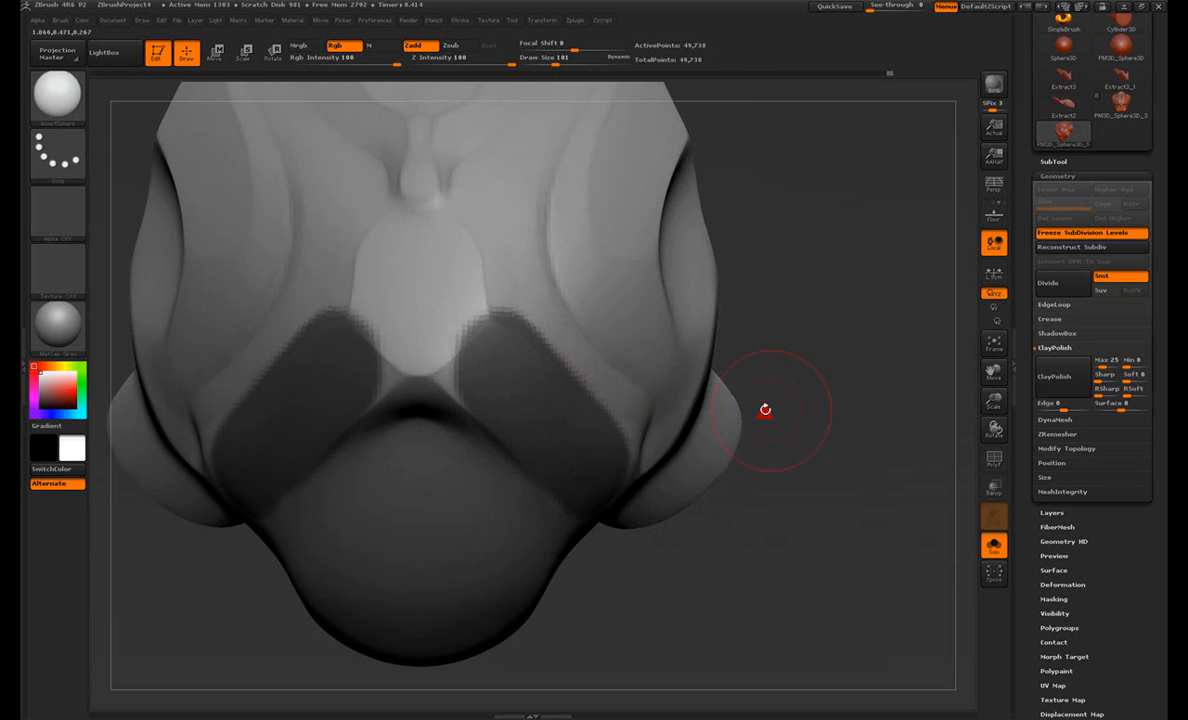
mouse_move(517, 286)
left_mouse_down("ctrl+alt")
mouse_move(448, 326)
mouse_move(467, 307)
left_mouse_up("ctrl+alt")
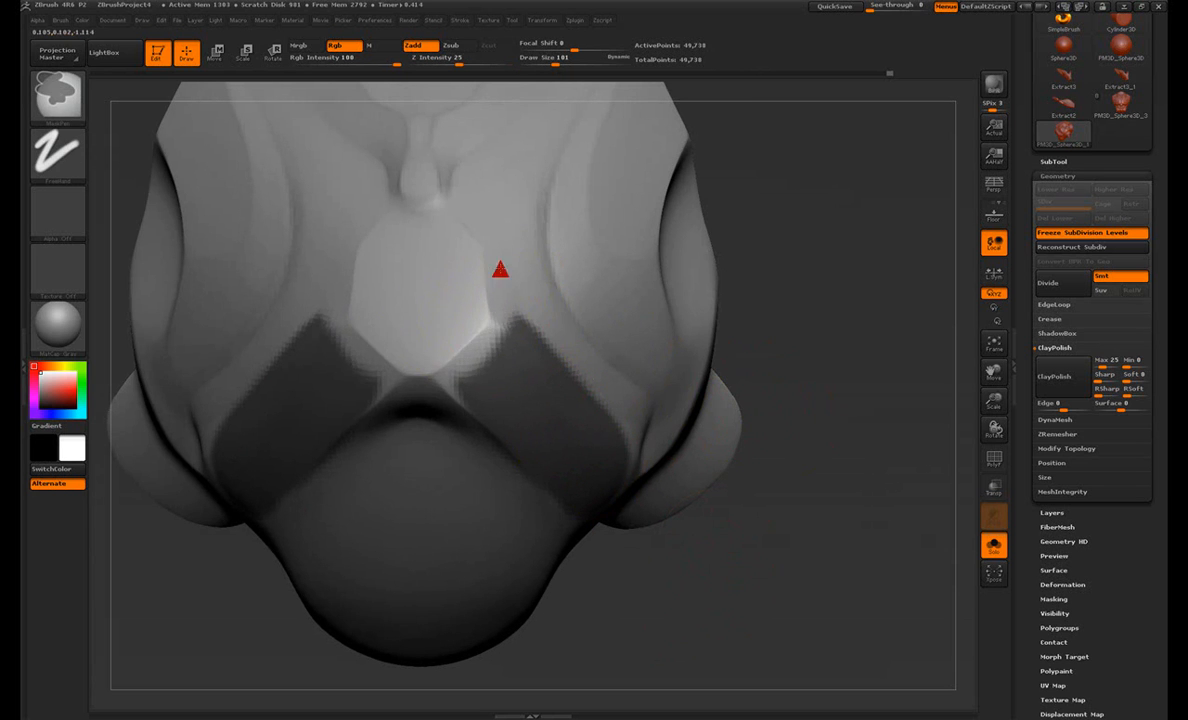
left_click_drag(827, 418, 857, 408)
mouse_move(703, 524)
left_mouse_down("ctrl+alt")
mouse_move(645, 586)
mouse_move(580, 585)
left_mouse_up("ctrl+alt")
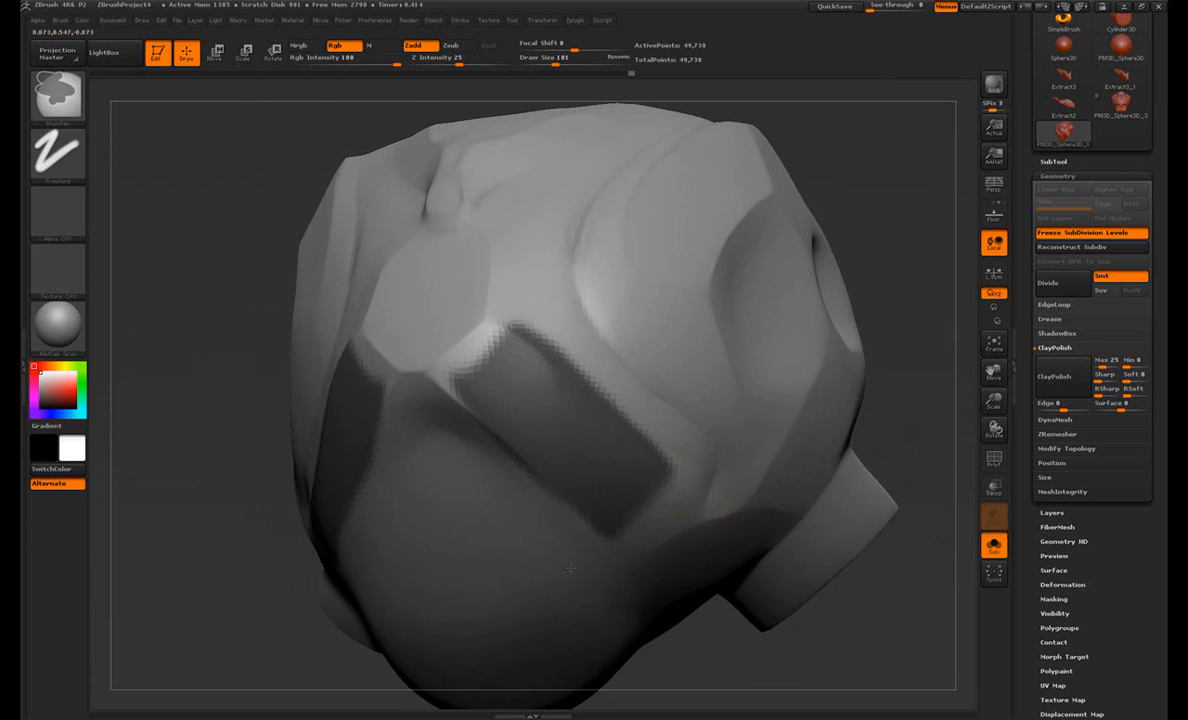
mouse_move(891, 222)
left_mouse_down()
mouse_move(896, 379)
mouse_move(921, 172)
left_mouse_up()
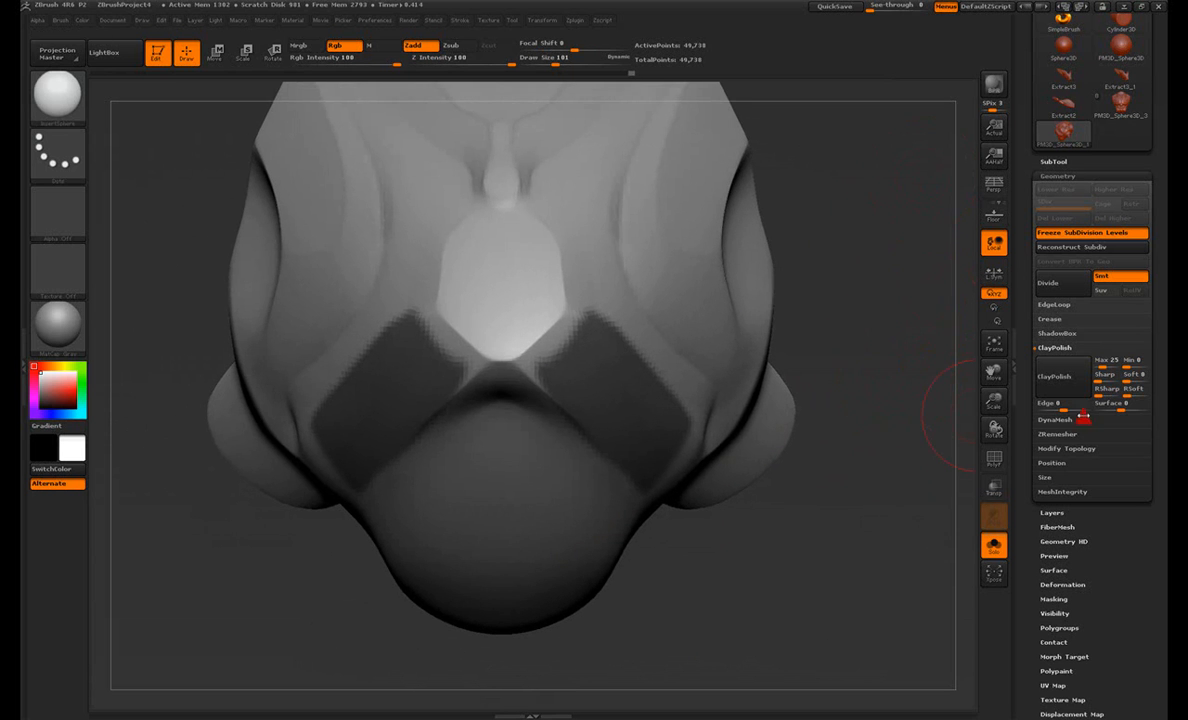
Step: Open the subtool's Extract options and preview an extraction from the head with thickness 0.02
left_click(1056, 162)
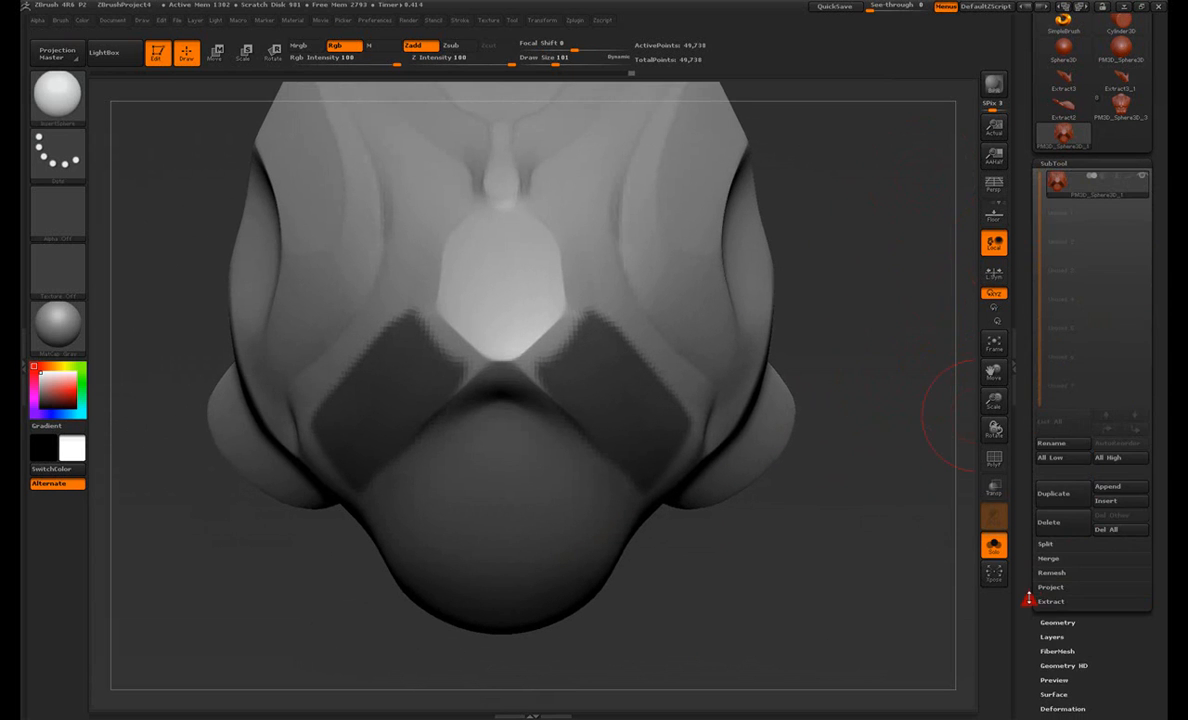
left_click_drag(1029, 600, 1034, 512)
left_click(1062, 515)
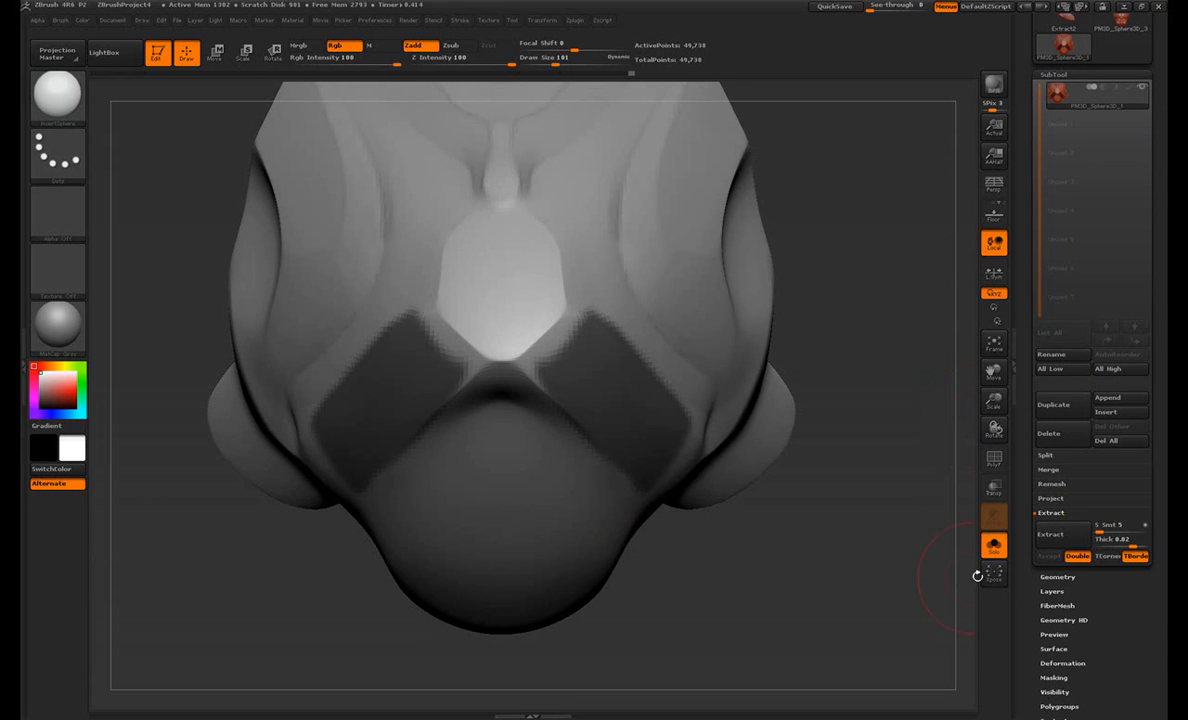
left_click_drag(830, 322, 864, 335)
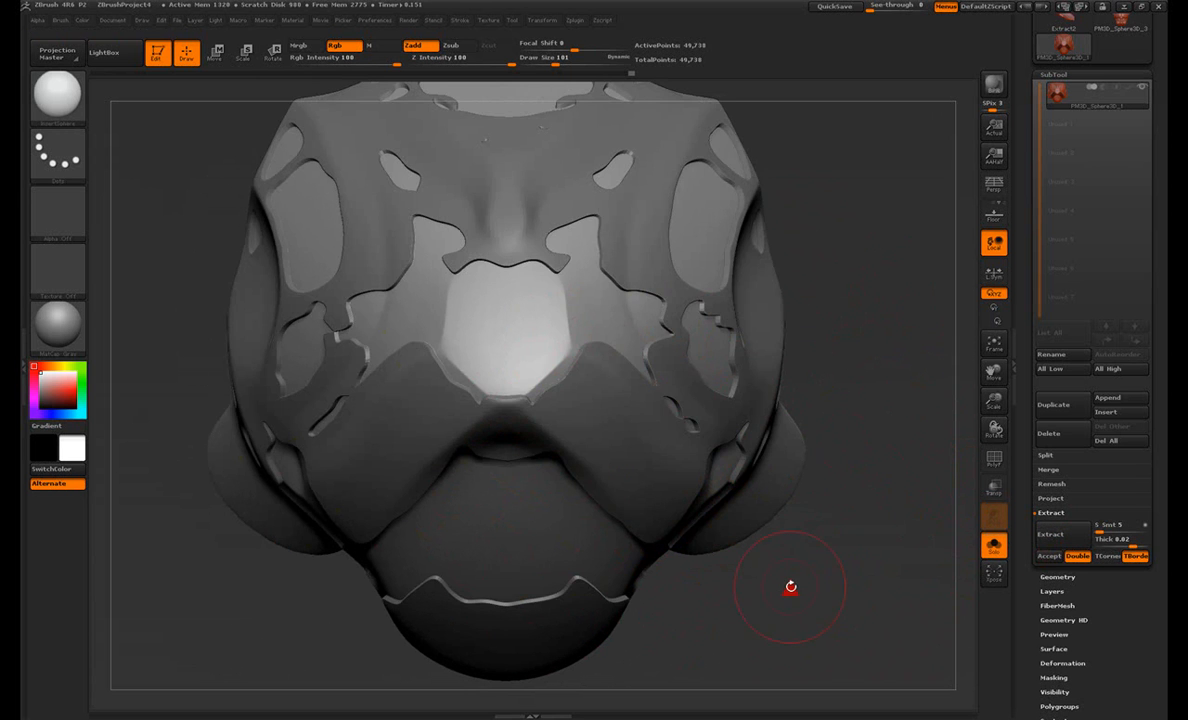
left_click_drag(895, 540, 828, 486)
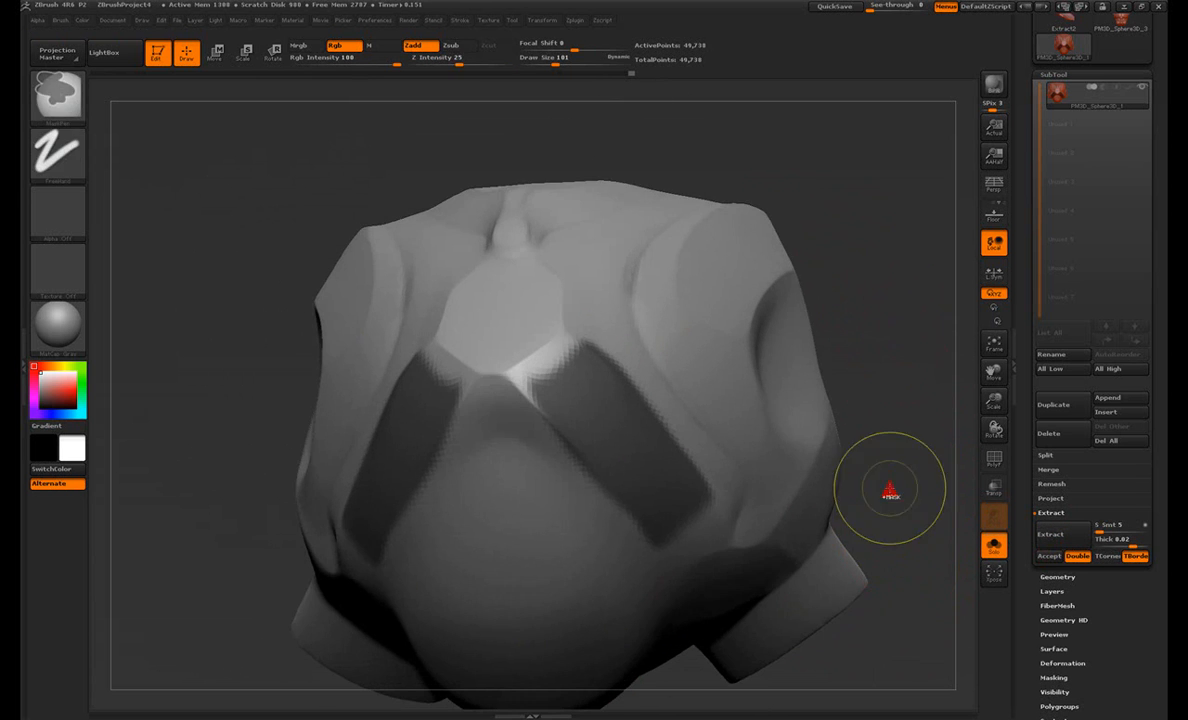
Step: Clear the mask and repaint a rounded diagonal band across each side of the lower face
left_click_drag(891, 514, 914, 387, "shift")
left_click_drag(910, 470, 898, 525, "ctrl")
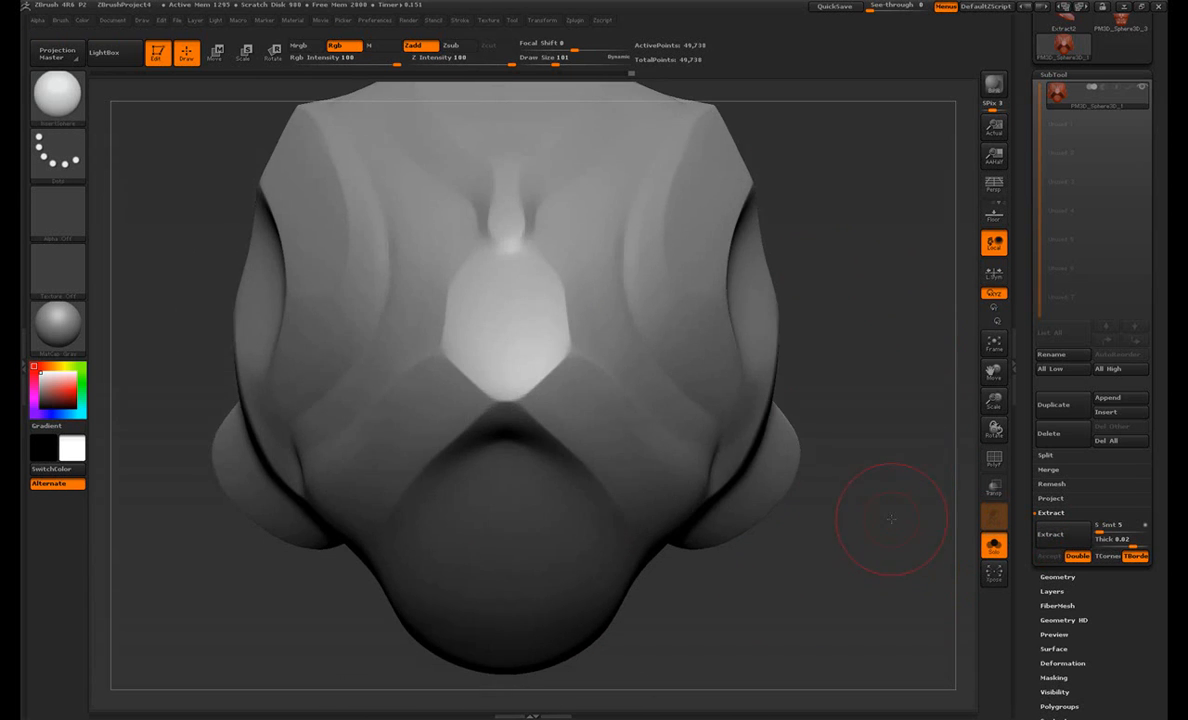
mouse_move(628, 464)
left_mouse_down("ctrl")
mouse_move(548, 381)
mouse_move(672, 497)
left_mouse_up("ctrl")
mouse_move(614, 436)
left_mouse_down("ctrl")
mouse_move(578, 394)
mouse_move(594, 410)
left_mouse_up("ctrl")
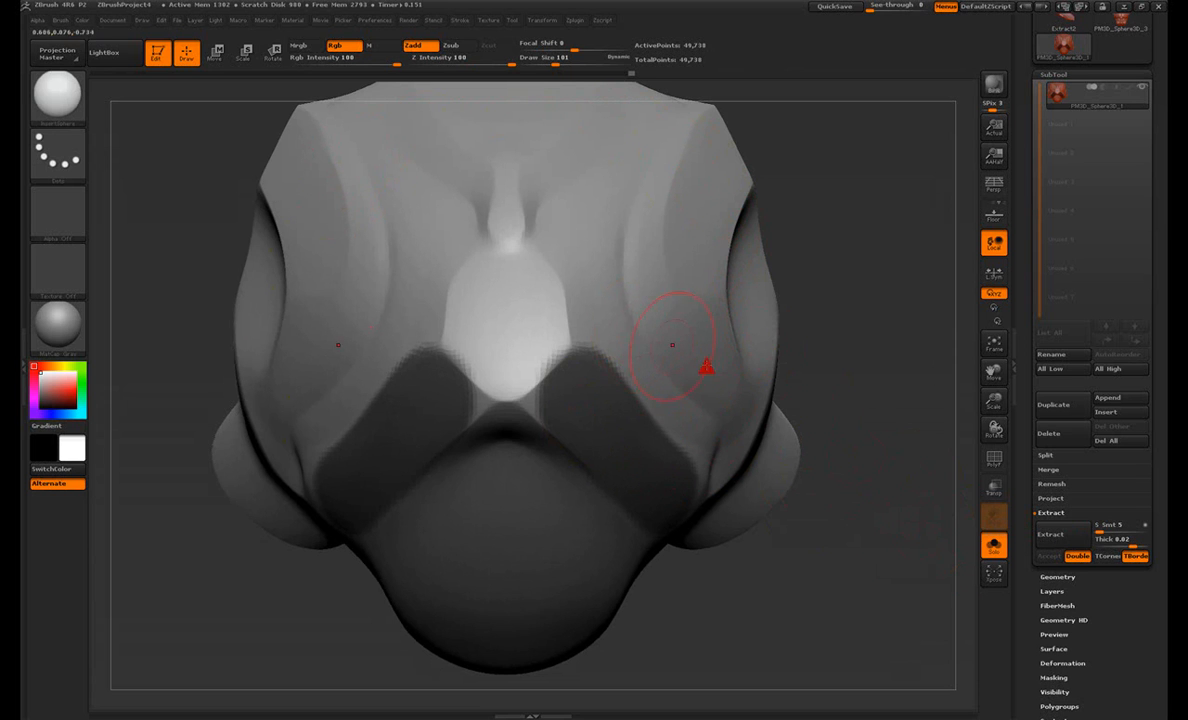
Step: Preview the extraction of the two masked bands at thickness 0.02 from the front and at an angle
left_click(1040, 533)
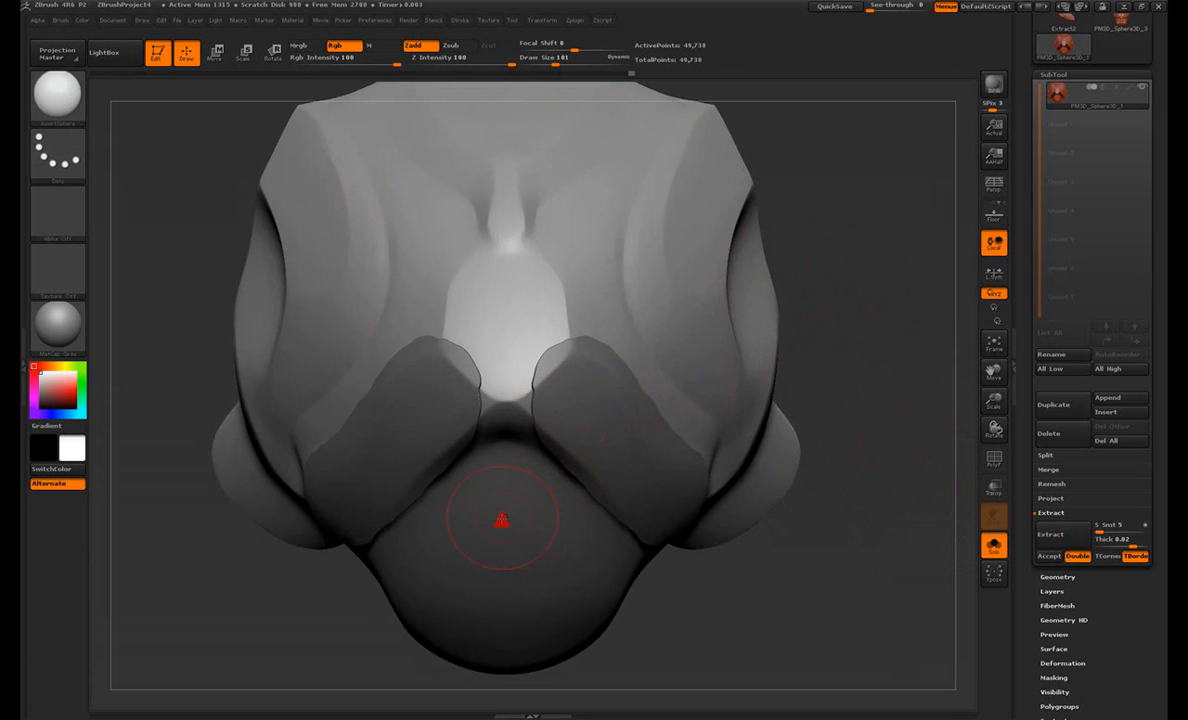
left_click_drag(878, 383, 895, 494)
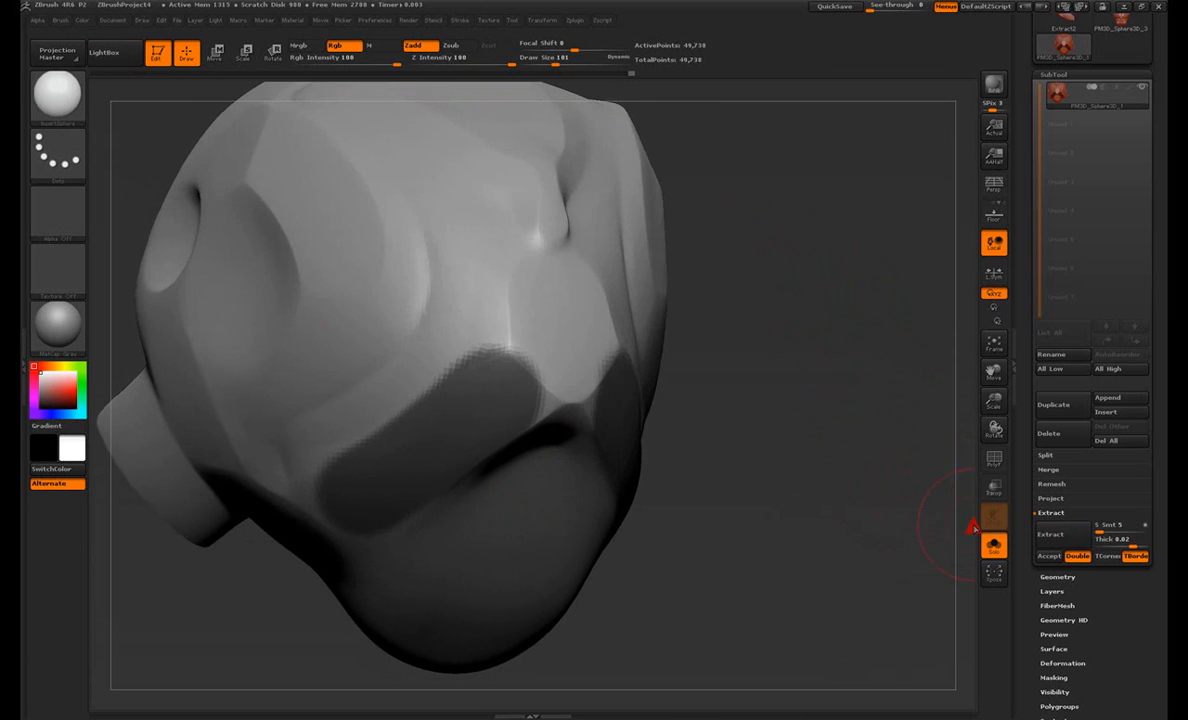
left_click(1055, 535)
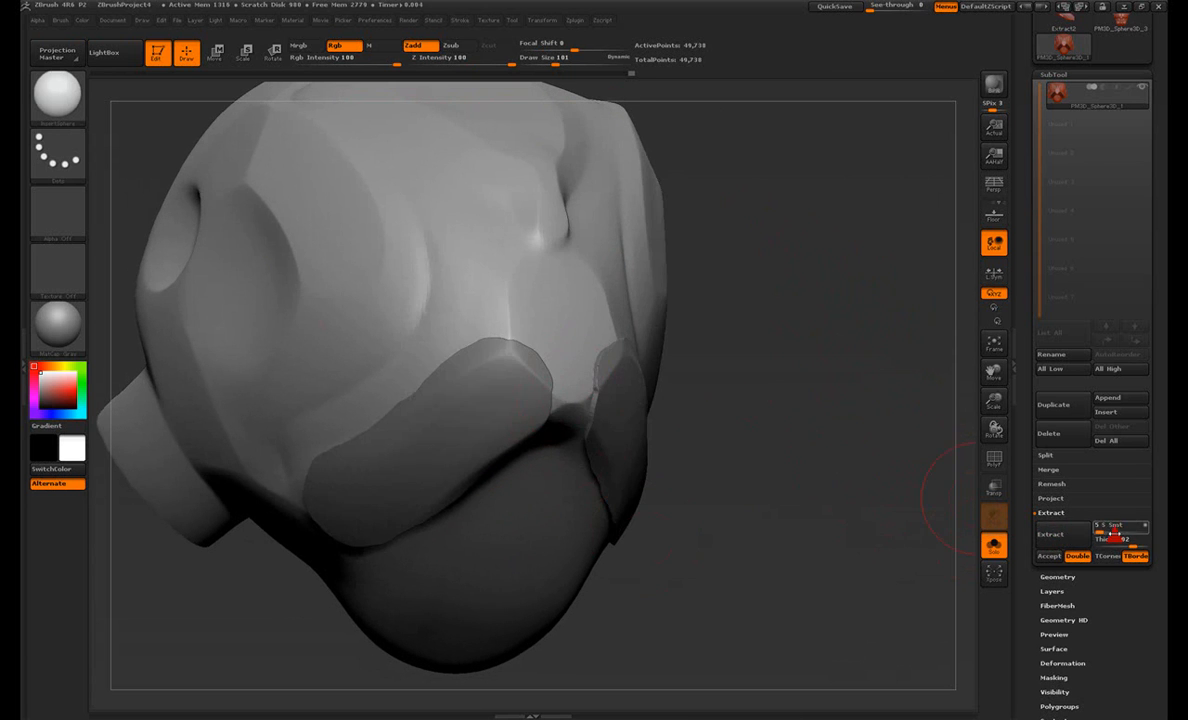
left_click_drag(777, 474, 838, 481)
left_click_drag(767, 437, 847, 423, "alt")
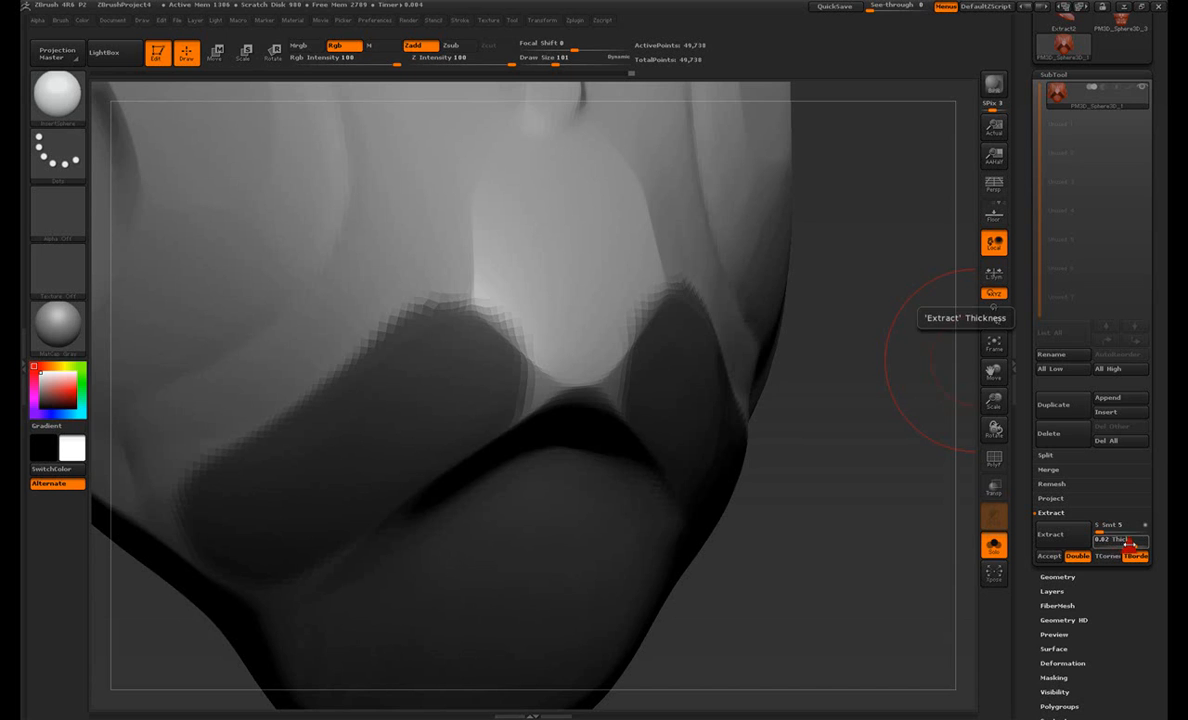
Step: Extract the masked bands with a thickness of 0.118 and accept them as a new subtool
left_click(1062, 534)
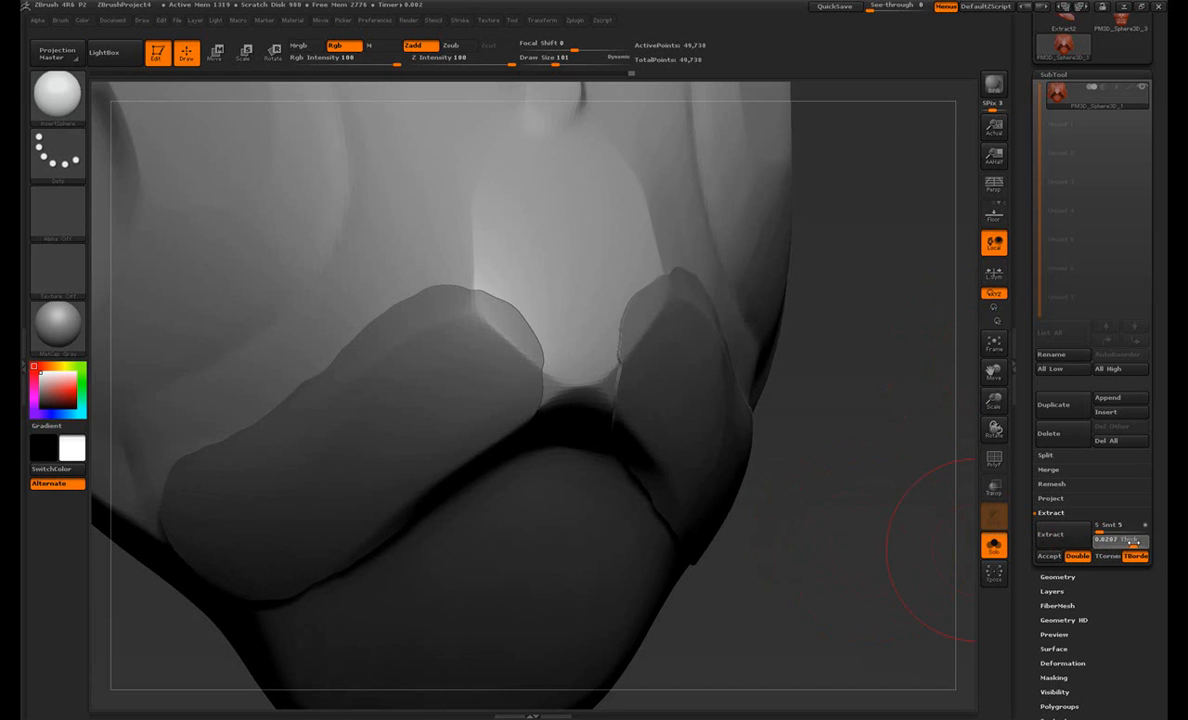
left_click_drag(1137, 541, 1137, 541)
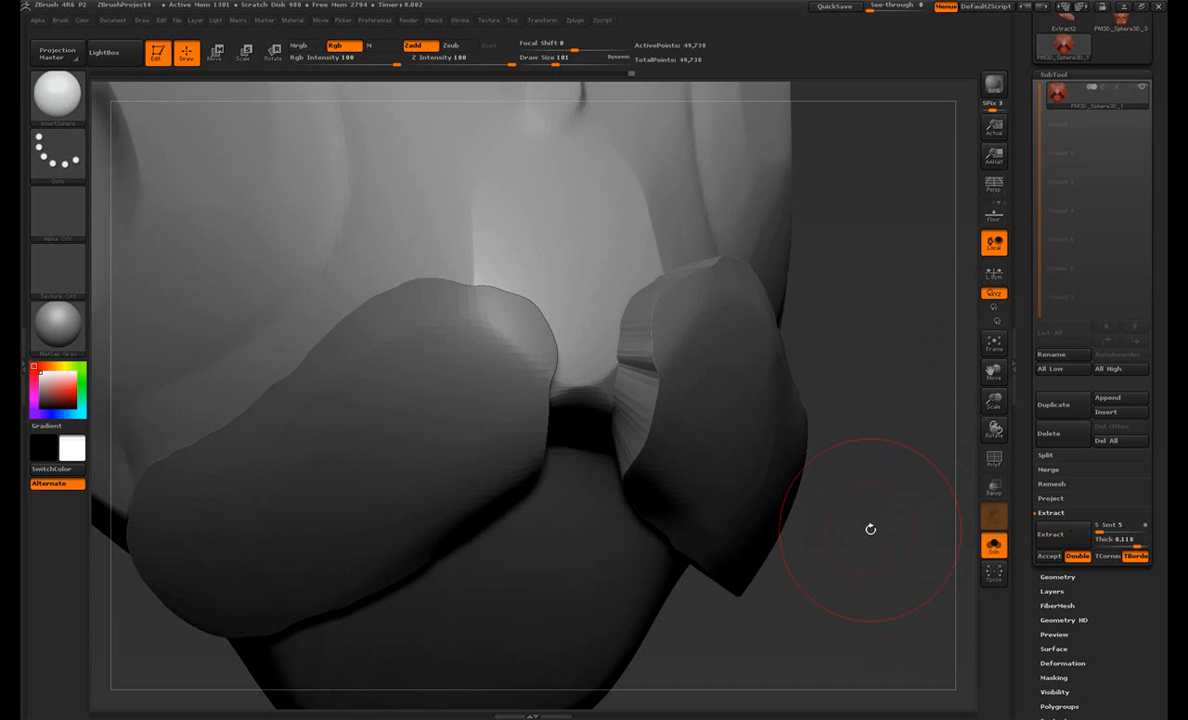
left_click(1050, 557)
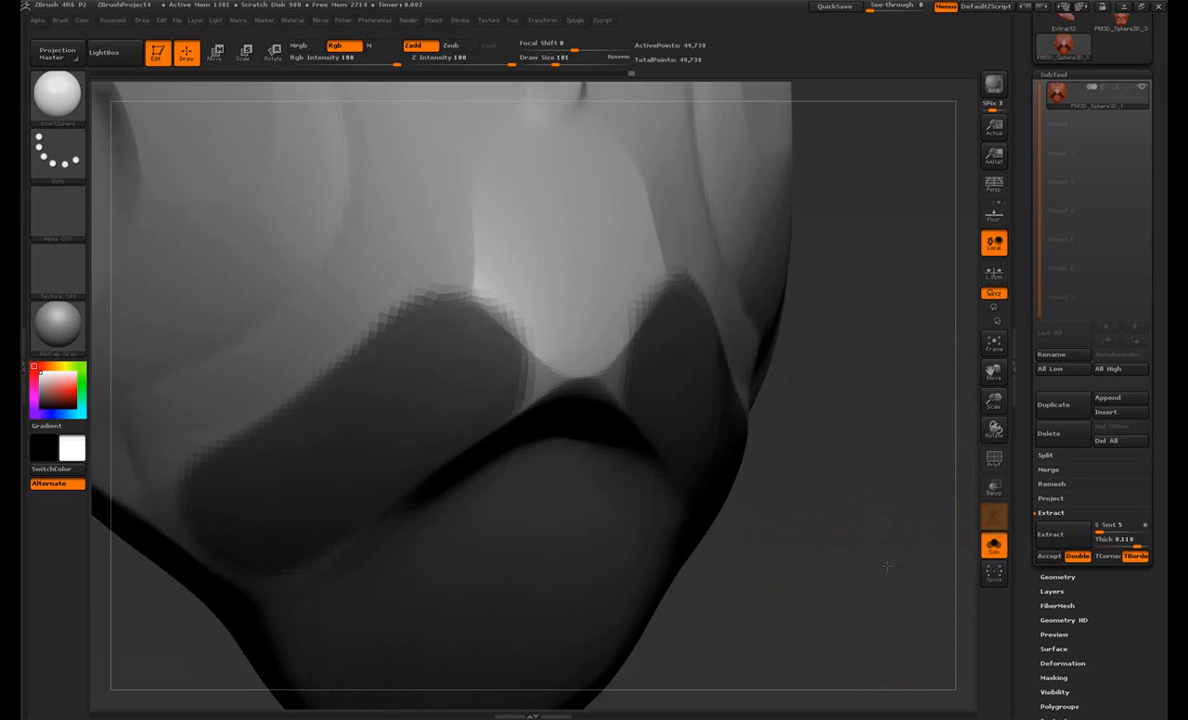
left_click(1048, 558)
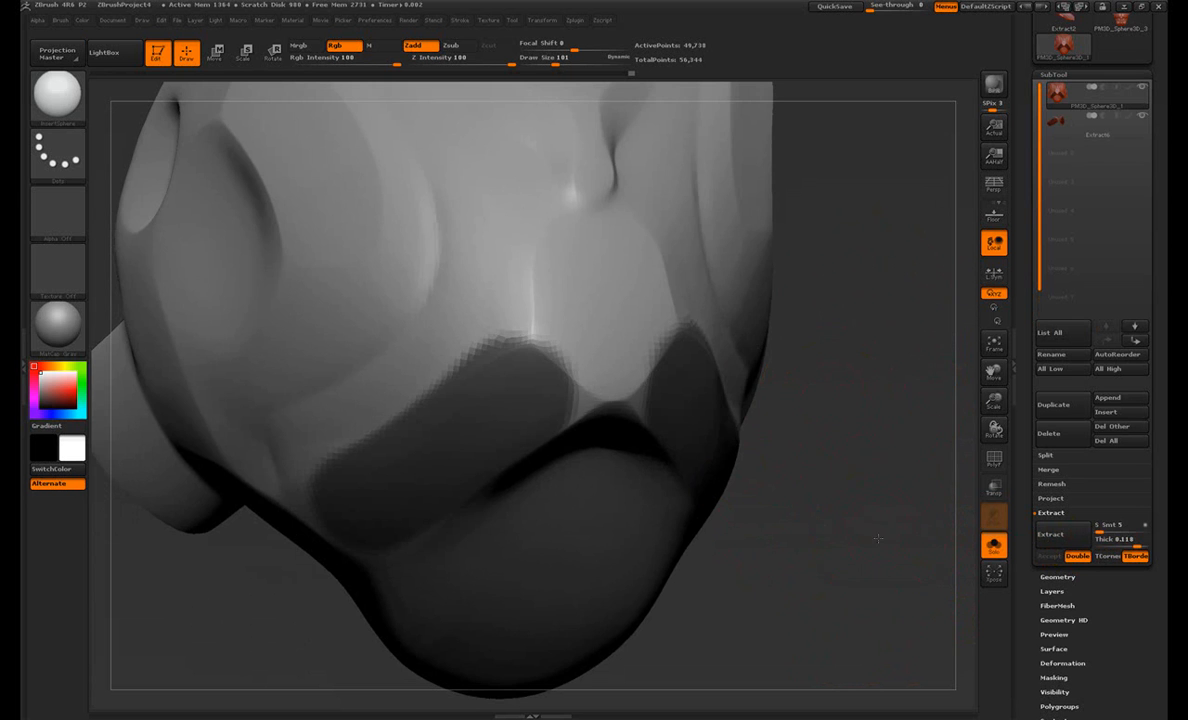
Step: Turn Solo mode off and make the extracted plates the active subtool
left_click_drag(881, 537, 905, 284)
left_click(993, 548)
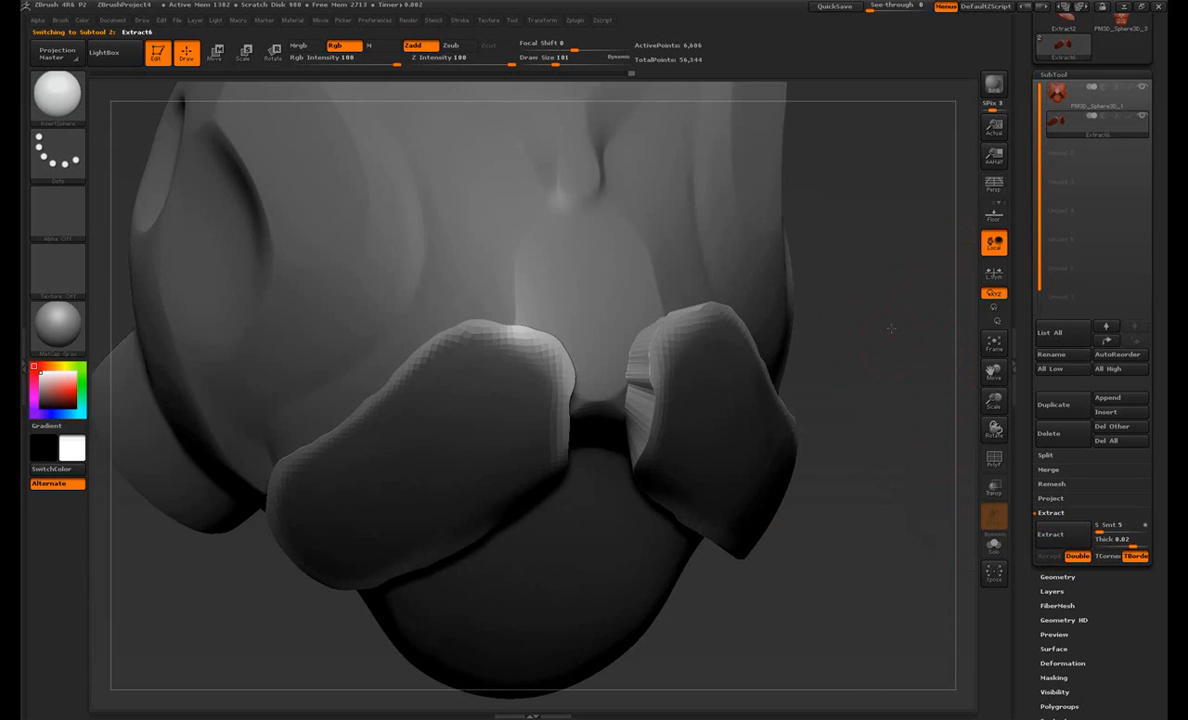
left_click_drag(880, 300, 915, 290, "alt")
mouse_move(894, 334)
left_mouse_down()
mouse_move(850, 345)
mouse_move(880, 357)
mouse_move(840, 251)
left_mouse_up()
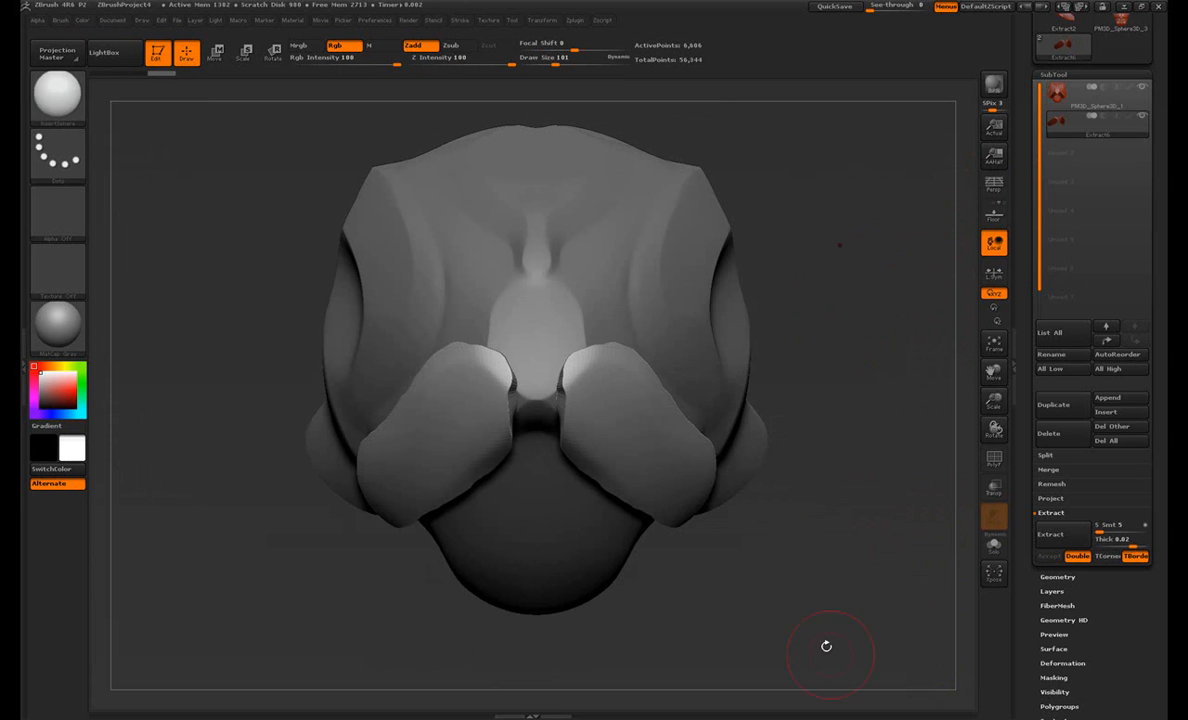
Step: Smooth the extracted plates into rounded pads
mouse_move(588, 384)
left_mouse_down("shift")
mouse_move(528, 335)
mouse_move(626, 402)
mouse_move(587, 369)
mouse_move(540, 430)
mouse_move(660, 522)
mouse_move(655, 387)
mouse_move(566, 399)
mouse_move(660, 508)
mouse_move(522, 475)
left_mouse_up("shift")
mouse_move(760, 370)
left_mouse_down()
mouse_move(700, 360)
mouse_move(820, 353)
left_mouse_up()
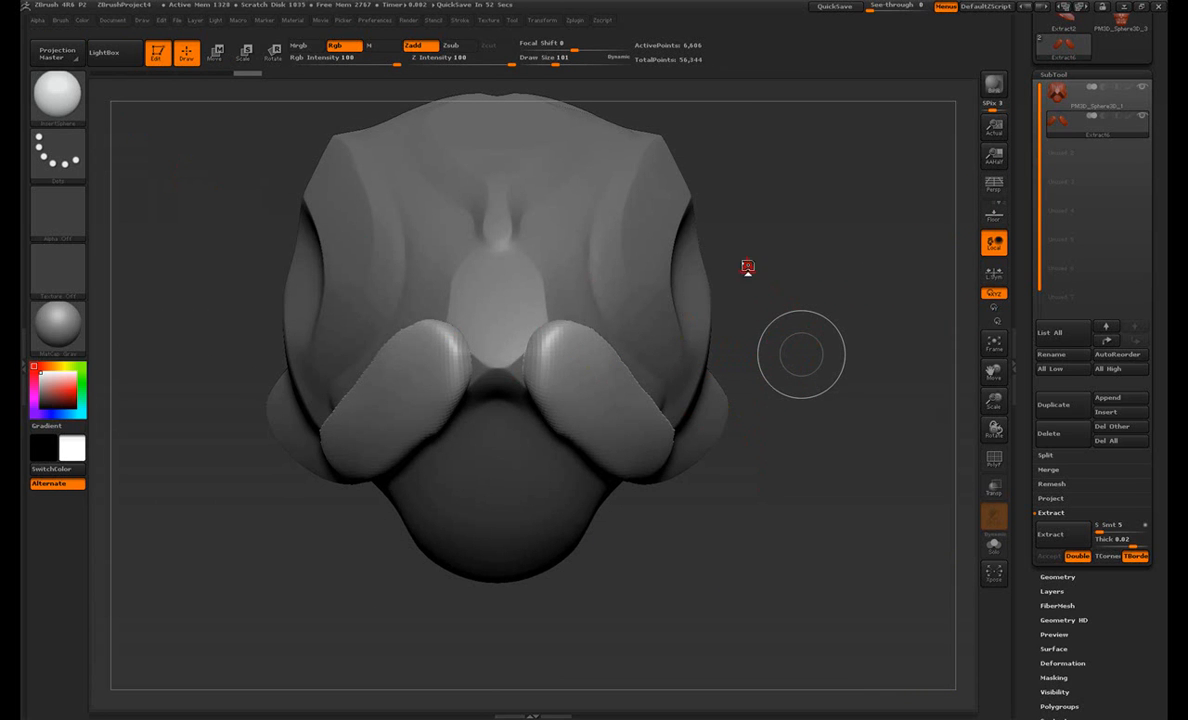
left_click_drag(778, 315, 830, 300)
Step: Divide the extracted plates twice to reach subdivision level 3
left_click(1066, 578)
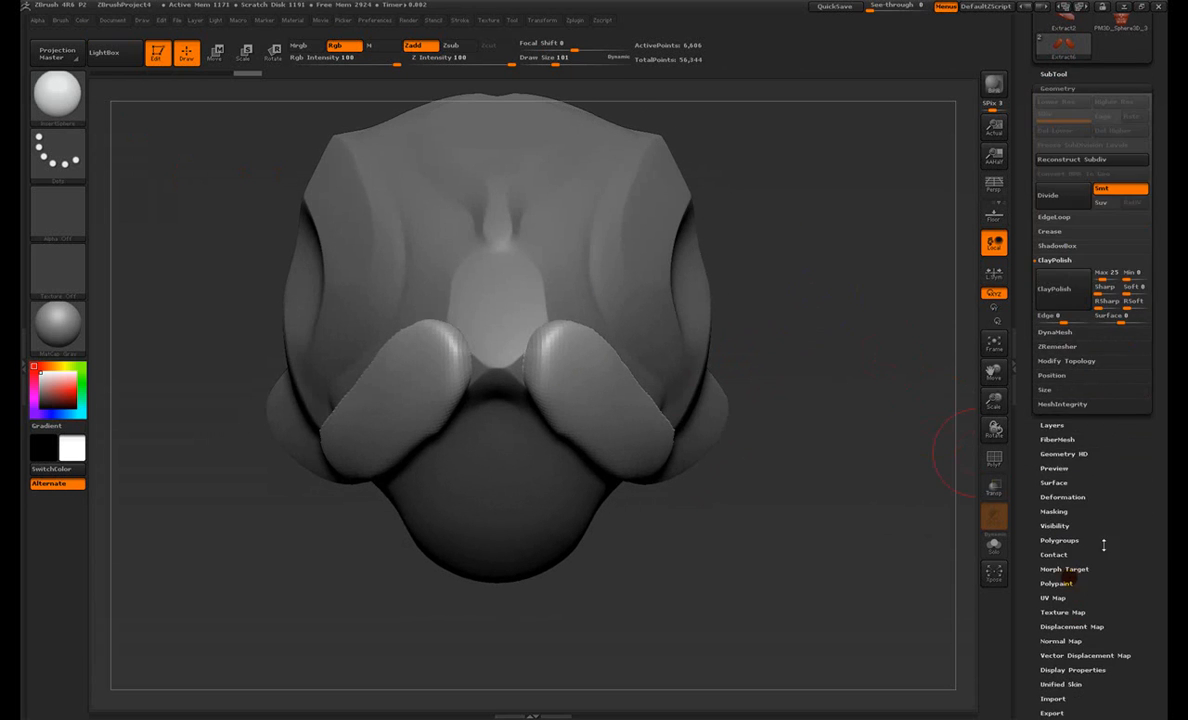
left_click(1060, 267)
left_click(1059, 268)
left_click_drag(838, 353, 897, 411, "alt")
Step: Select the ClipCurve brush and clip the inner end of the extracted plates along a steep diagonal line
key("ctrl+shift")
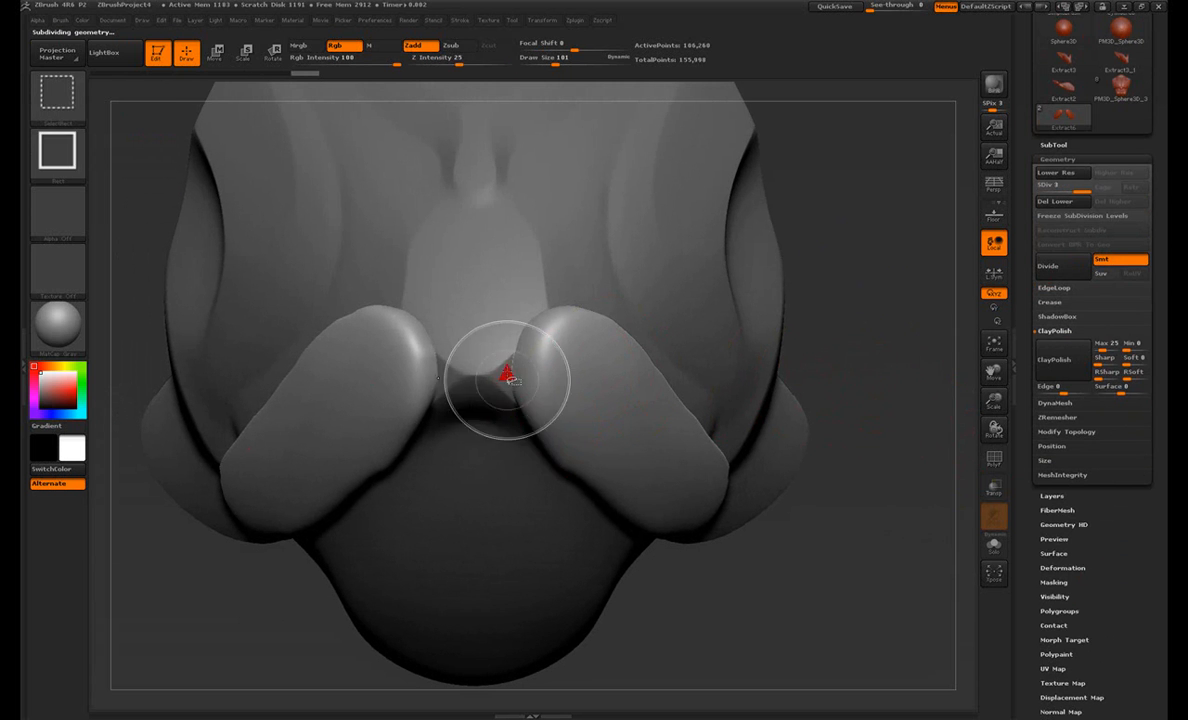
key("ctrl+shift")
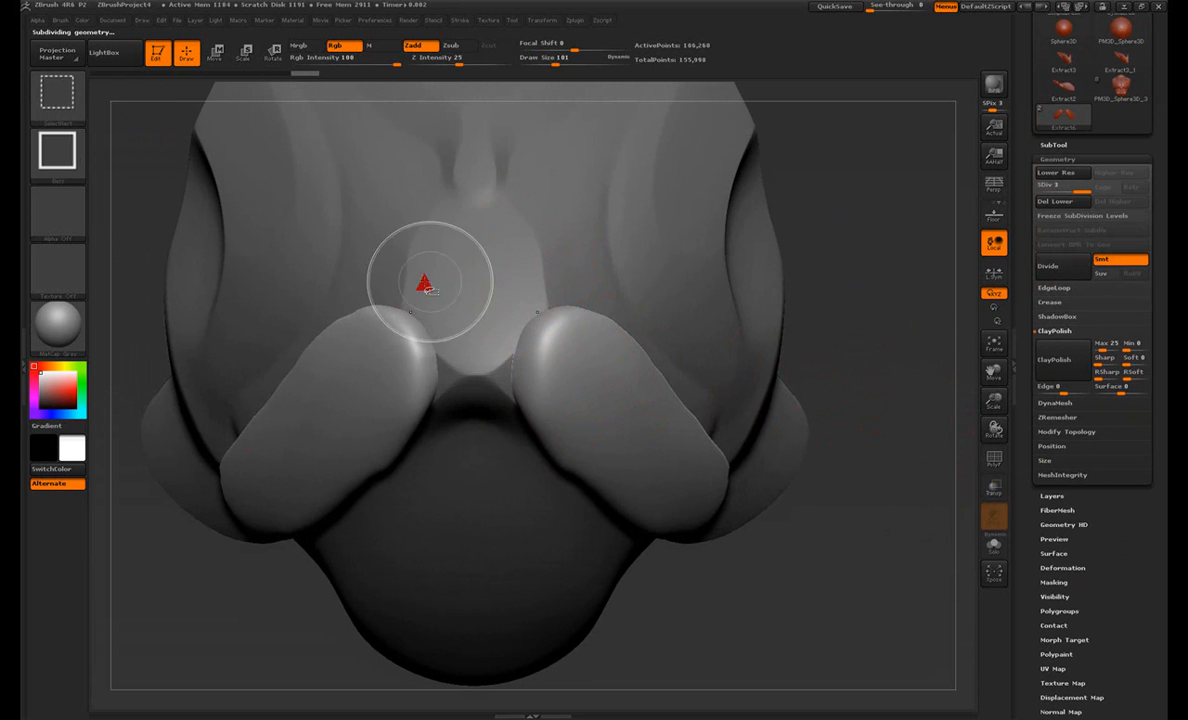
left_click(57, 106)
left_click(250, 165)
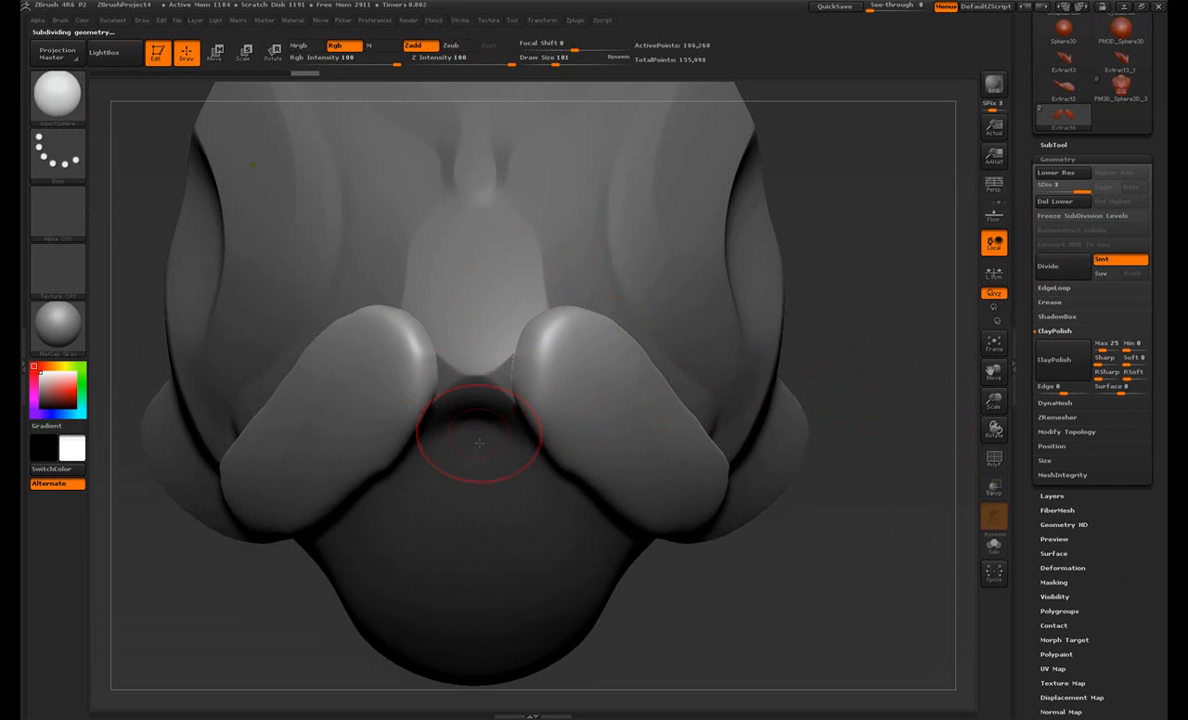
left_click_drag(505, 477, 545, 250, "ctrl+shift")
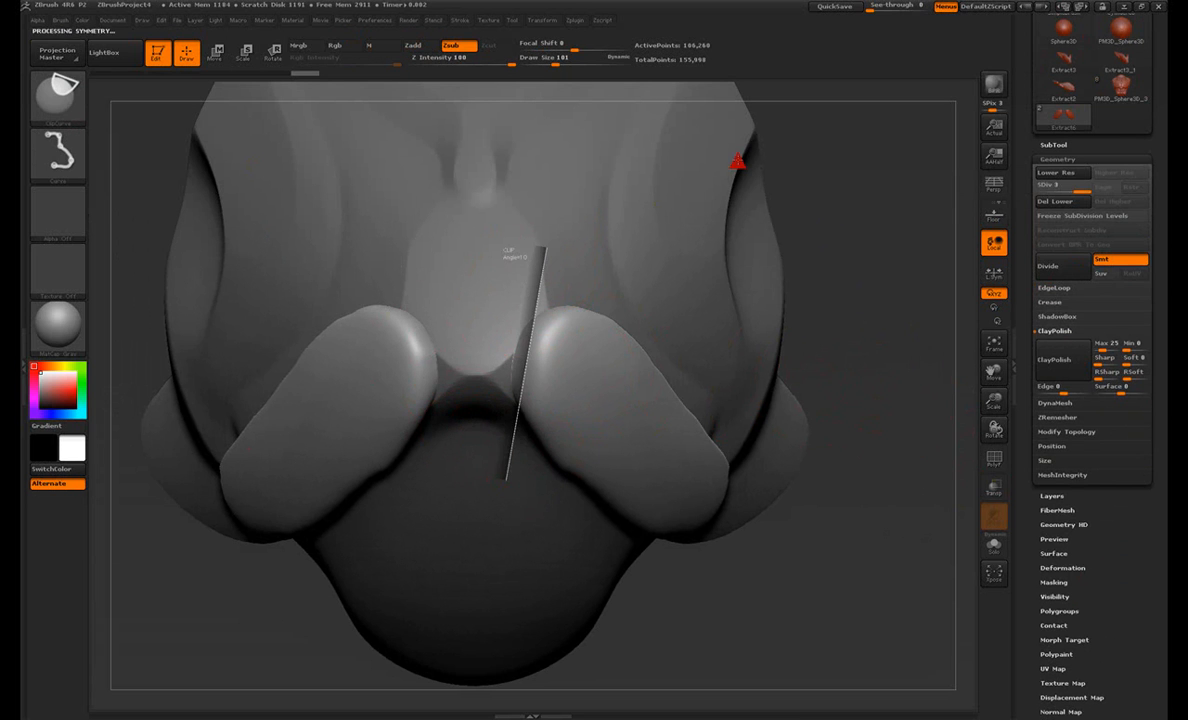
Step: Undo the last clip, cut the extracted plates' upper ends flat, and clip their outer edges along a straight diagonal
key("ctrl+z")
left_click_drag(493, 319, 657, 308, "ctrl+shift")
left_click_drag(846, 379, 700, 365)
left_click_drag(549, 273, 836, 528, "ctrl+shift")
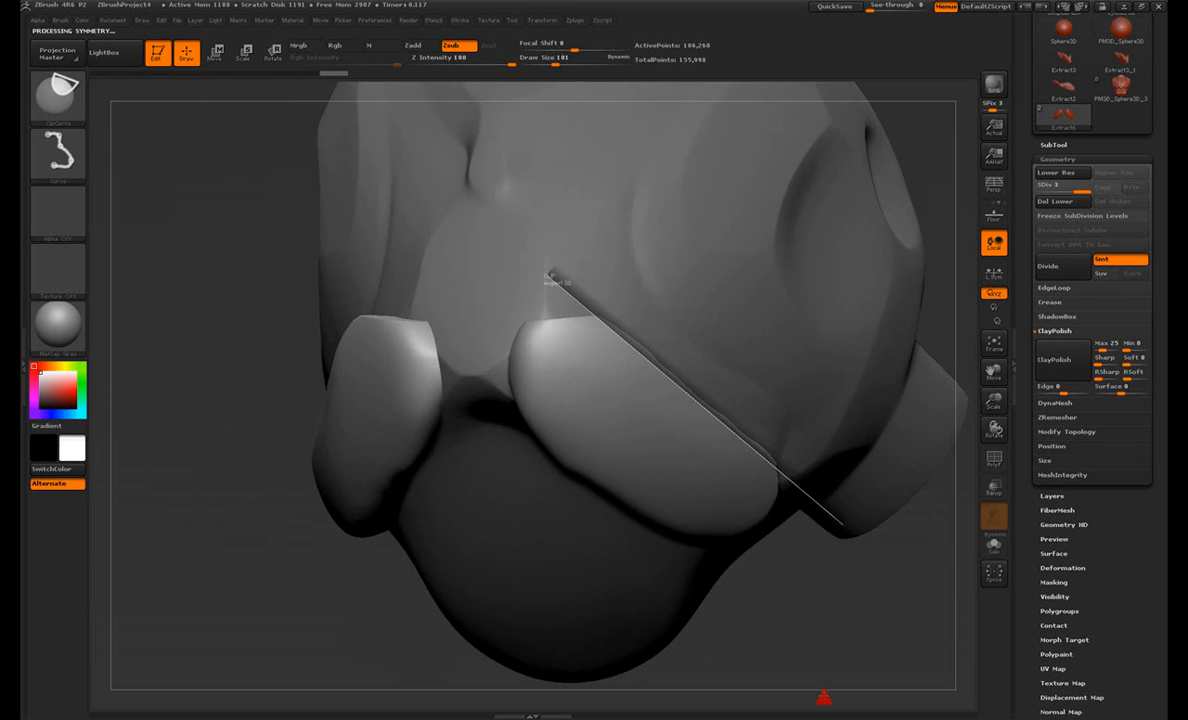
Step: Clip the outer ends of the extracted plates flat, undoing the misplaced cut
mouse_move(843, 626)
left_mouse_down()
mouse_move(883, 627)
mouse_move(849, 623)
mouse_move(836, 598)
mouse_move(835, 649)
mouse_move(812, 640)
left_mouse_up()
mouse_move(589, 551)
left_mouse_down("ctrl+shift")
mouse_move(808, 515)
mouse_move(609, 558)
left_mouse_up("ctrl+shift")
key("ctrl+z")
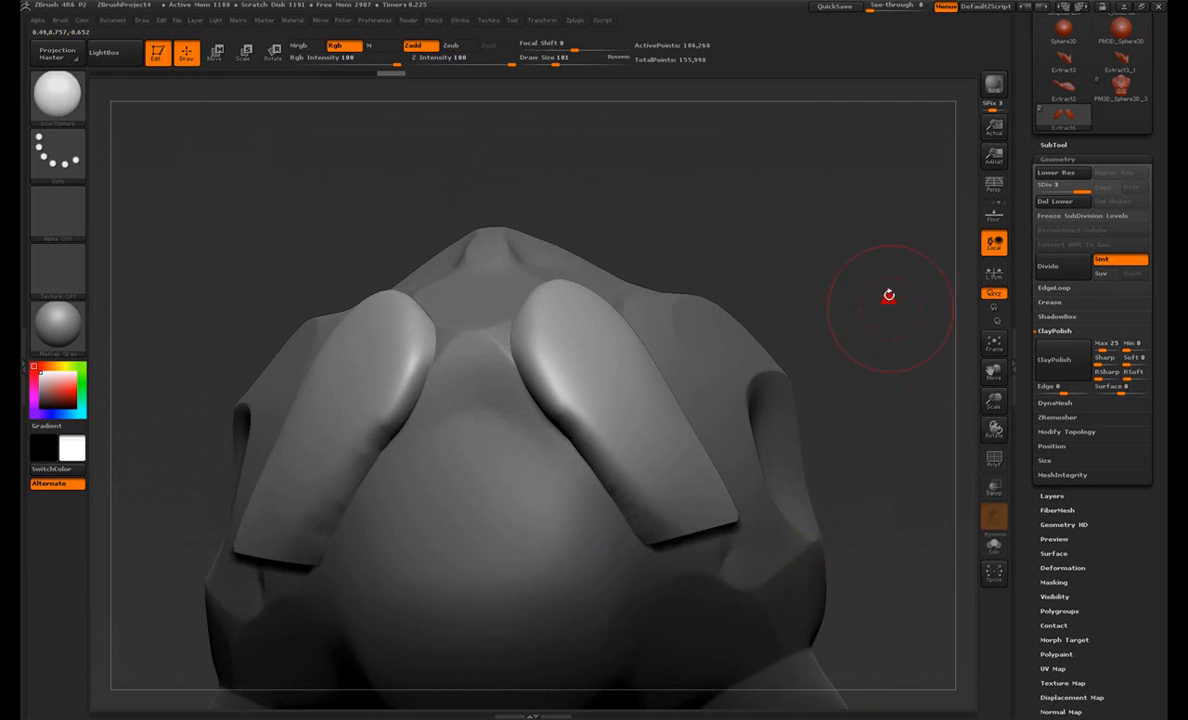
left_click_drag(897, 356, 874, 257, "shift")
mouse_move(884, 507)
left_mouse_down()
mouse_move(821, 512)
mouse_move(838, 552)
mouse_move(904, 456)
mouse_move(835, 260)
mouse_move(843, 201)
mouse_move(843, 270)
left_mouse_up()
Step: Clip the inner ends and upper faces of the extracted plates into angular facets
left_click_drag(556, 211, 759, 137, "ctrl+shift")
left_click_drag(759, 137, 866, 201)
left_click_drag(726, 571, 742, 291)
mouse_move(596, 146)
left_mouse_down("ctrl+shift")
mouse_move(712, 197)
mouse_move(692, 187)
mouse_move(825, 508)
mouse_move(814, 558)
left_mouse_up("ctrl+shift")
left_click_drag(880, 217, 879, 307)
left_click_drag(870, 596, 812, 610, "alt")
left_click_drag(825, 278, 860, 450)
mouse_move(940, 440)
left_mouse_down()
mouse_move(822, 438)
mouse_move(918, 418)
mouse_move(906, 433)
mouse_move(890, 424)
left_mouse_up()
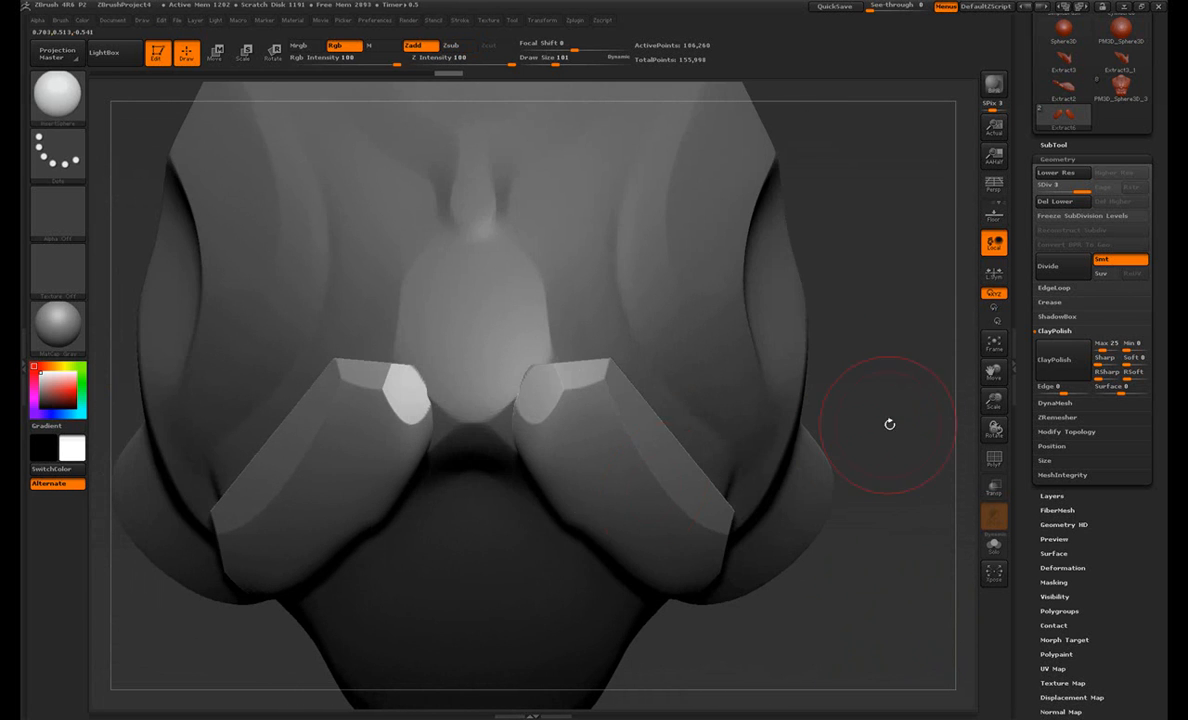
left_click_drag(788, 459, 890, 390)
Step: Select the hPolish brush and flatten the lower inner faces of the extracted plates
left_click(57, 93)
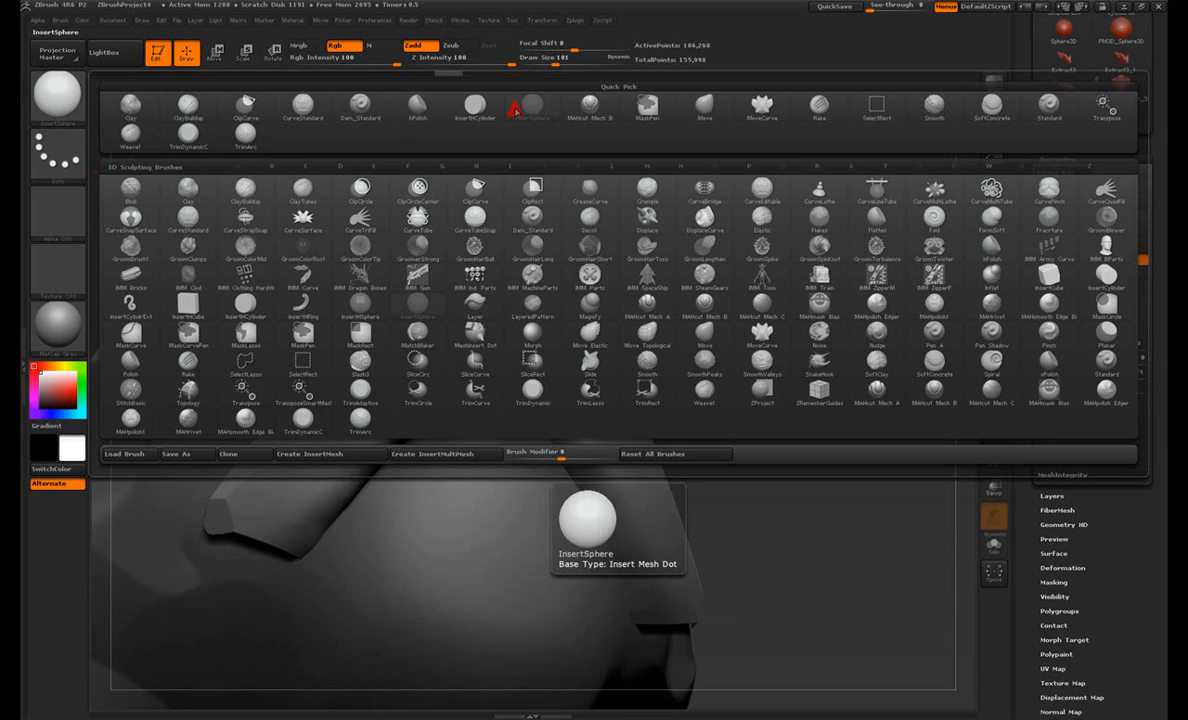
left_click(432, 108)
left_click_drag(724, 404, 680, 410)
mouse_move(576, 418)
left_mouse_down()
mouse_move(549, 390)
mouse_move(564, 447)
left_mouse_up()
mouse_move(680, 450)
left_mouse_down()
mouse_move(800, 470)
mouse_move(710, 419)
mouse_move(650, 415)
left_mouse_up()
left_click_drag(560, 400, 590, 484)
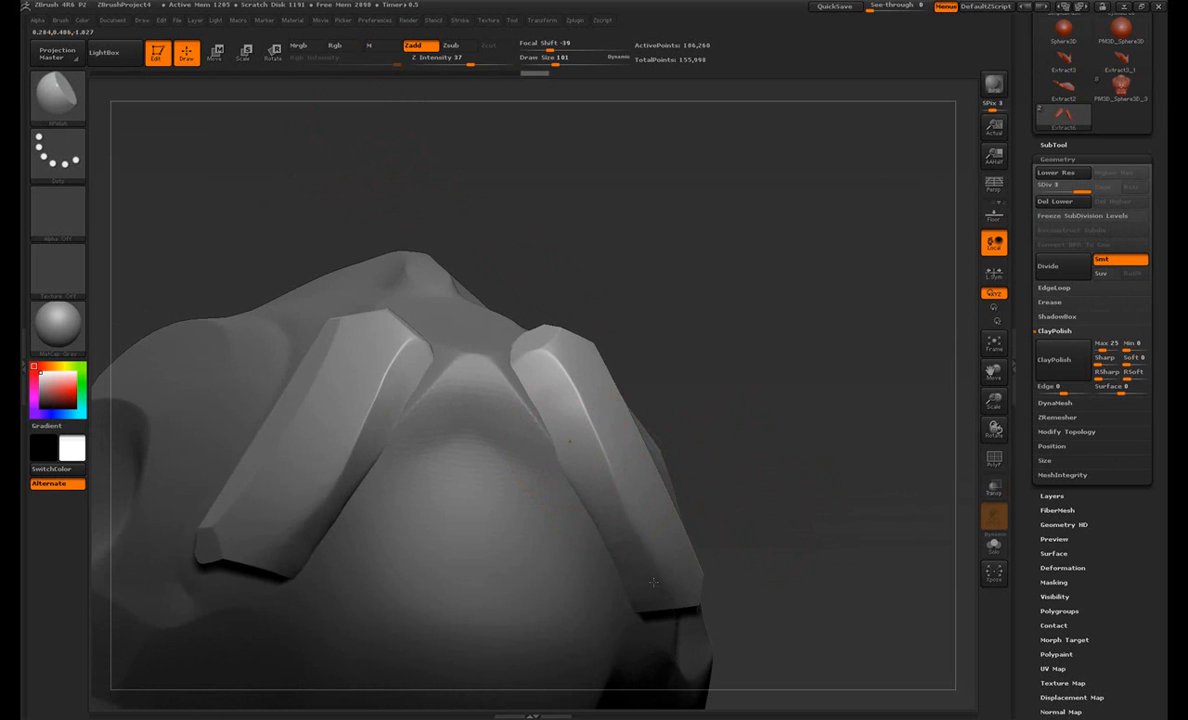
left_click_drag(764, 378, 843, 458, "shift")
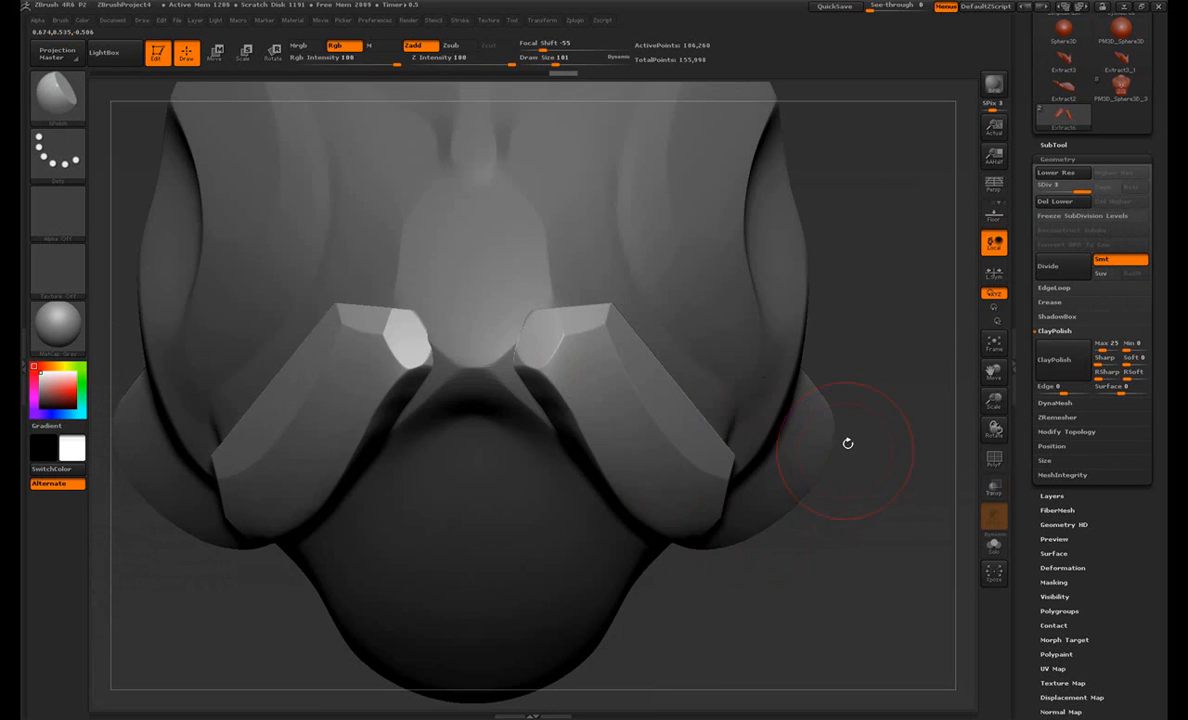
Step: Polish the inner-end facets of the plates into flat planes with crisp edges
left_click_drag(806, 602, 800, 550, "alt")
left_click_drag(538, 366, 543, 330)
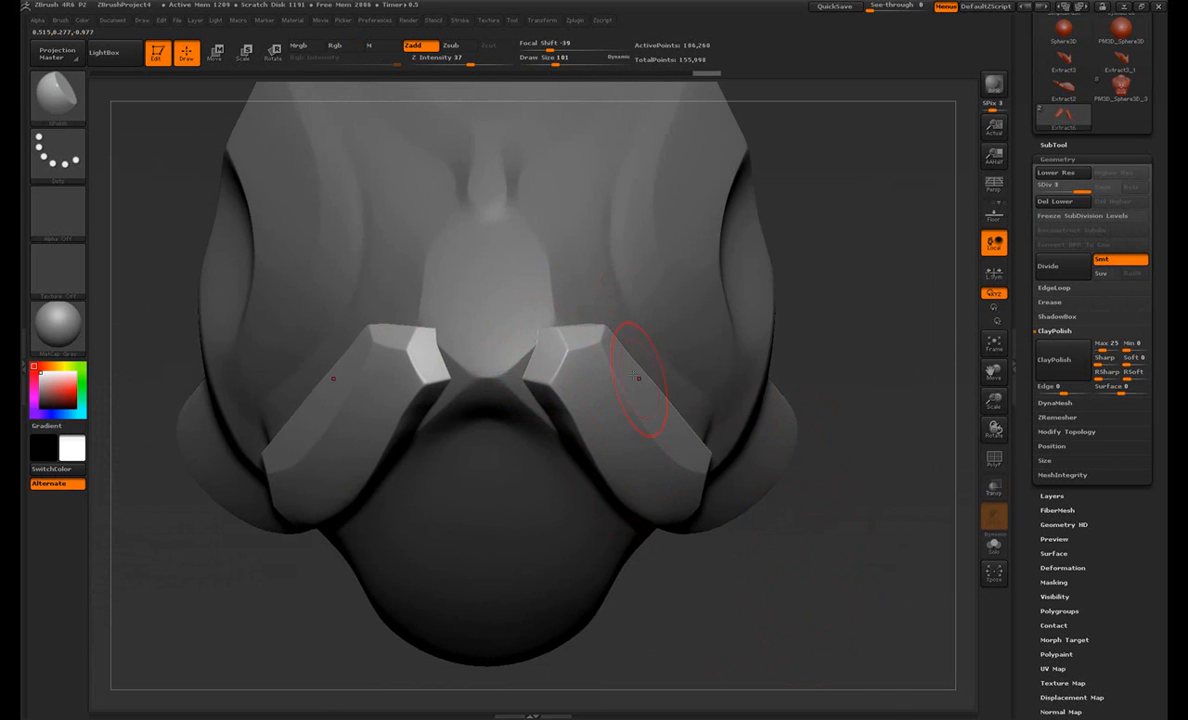
left_click_drag(868, 545, 571, 418)
mouse_move(515, 340)
left_mouse_down()
mouse_move(760, 420)
mouse_move(854, 411)
mouse_move(843, 339)
mouse_move(803, 370)
mouse_move(865, 374)
mouse_move(835, 326)
mouse_move(769, 554)
mouse_move(840, 582)
mouse_move(830, 582)
left_mouse_up()
left_click_drag(578, 347, 685, 464, "shift")
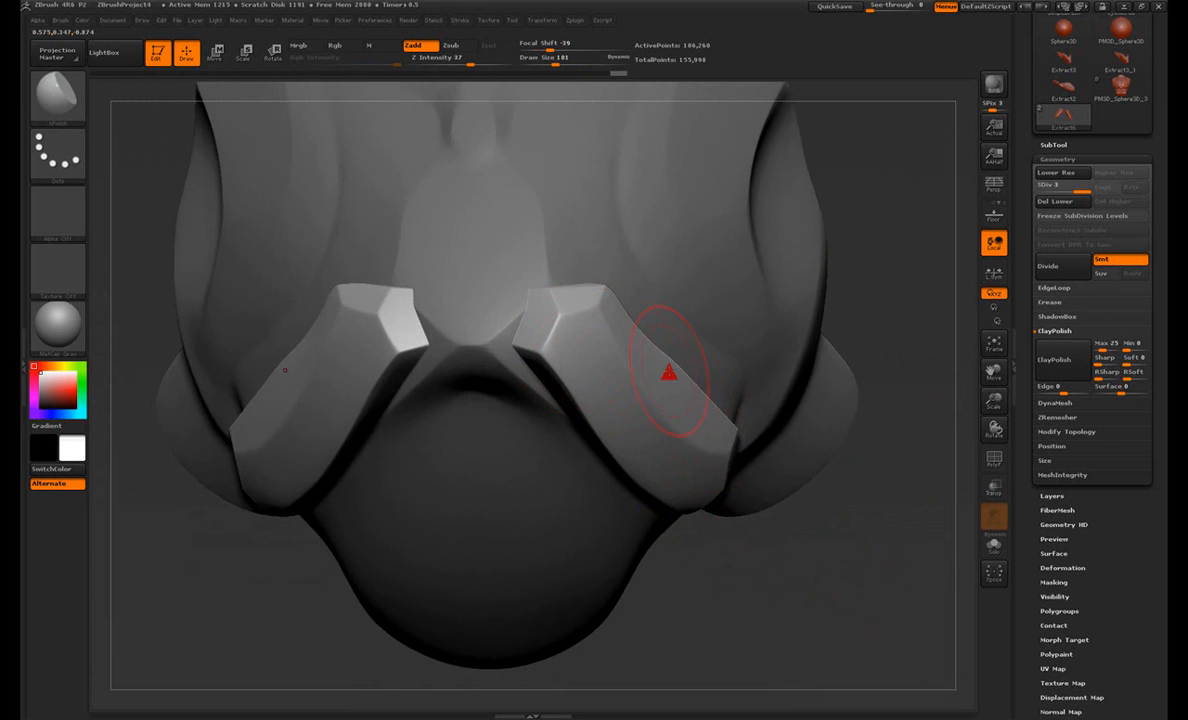
Step: Flatten the long outer bevels of the plates and run ClayPolish on them
left_click_drag(729, 424, 660, 360, "shift")
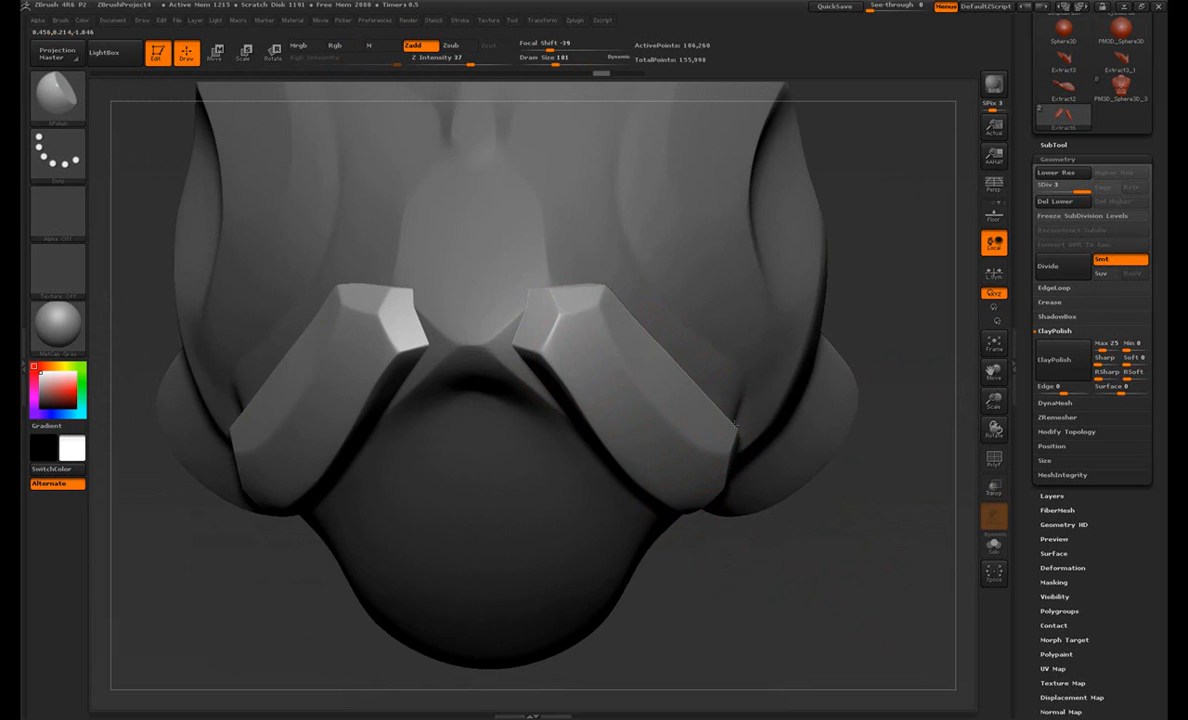
left_click_drag(849, 538, 711, 371)
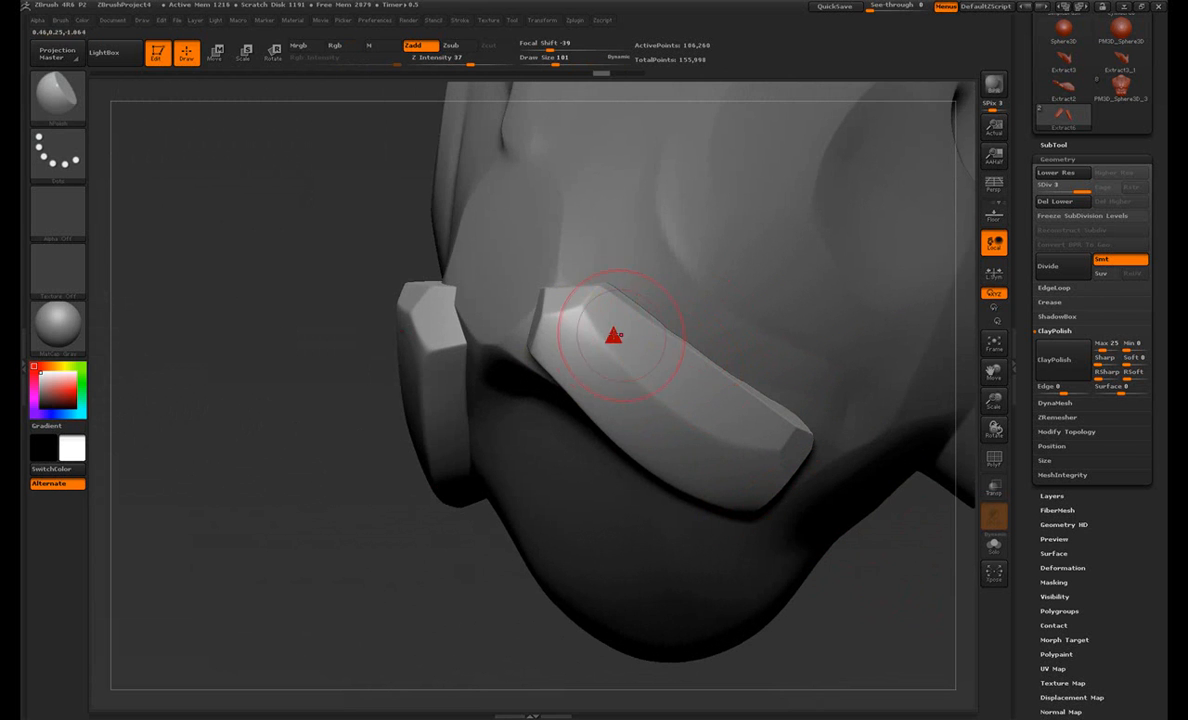
left_click_drag(849, 538, 962, 419)
left_click_drag(817, 517, 453, 511)
left_click_drag(771, 390, 697, 250, "alt")
left_click(1054, 360)
Step: Examine how the faceted plates sit on the head from the front, the side and above
left_click_drag(719, 377, 530, 445)
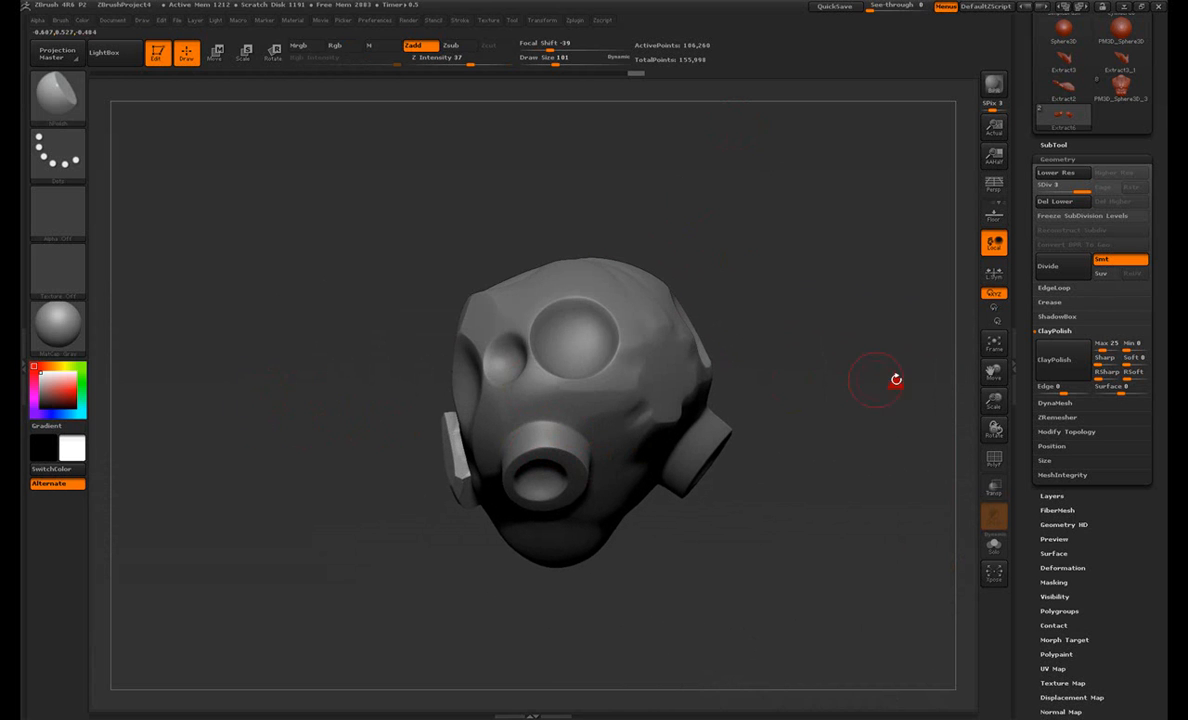
left_click_drag(740, 581, 750, 554)
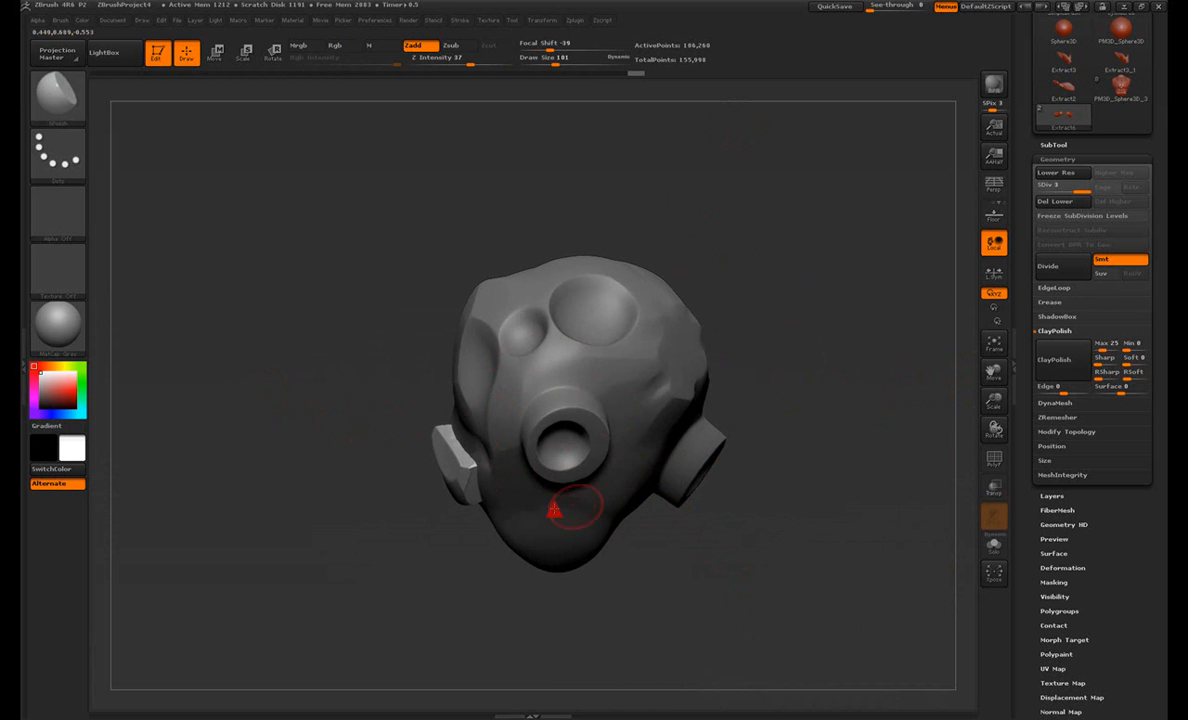
left_click_drag(760, 230, 740, 450)
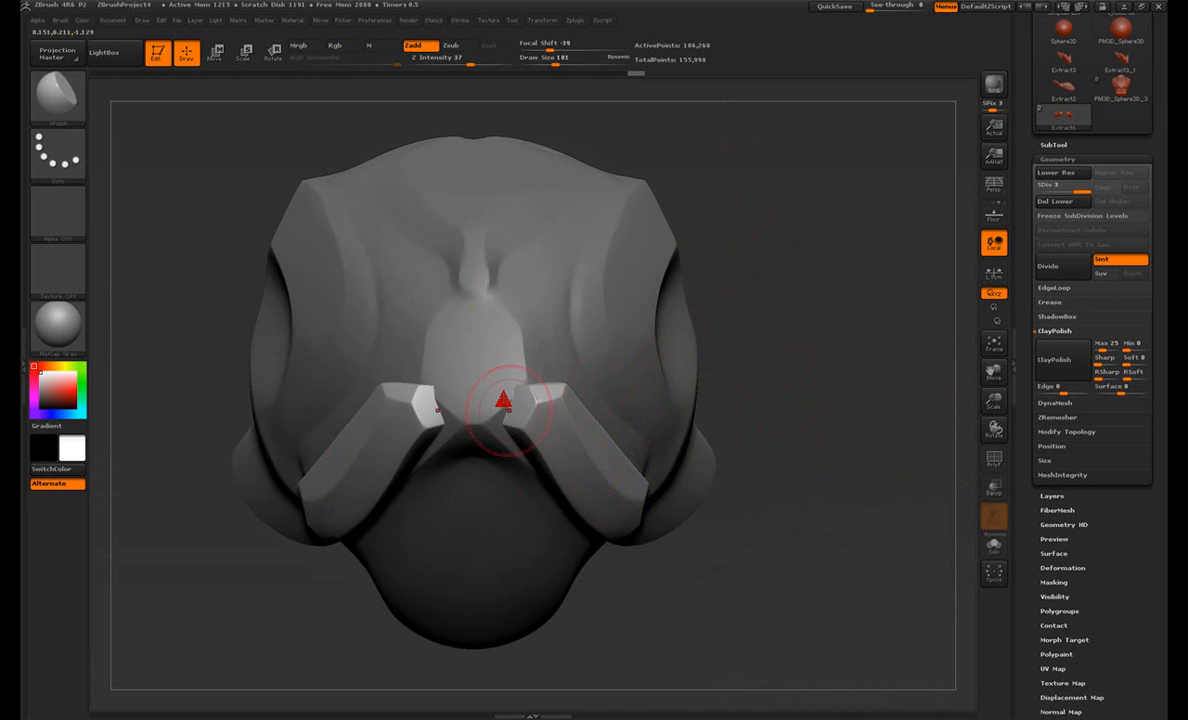
left_click_drag(773, 484, 558, 414)
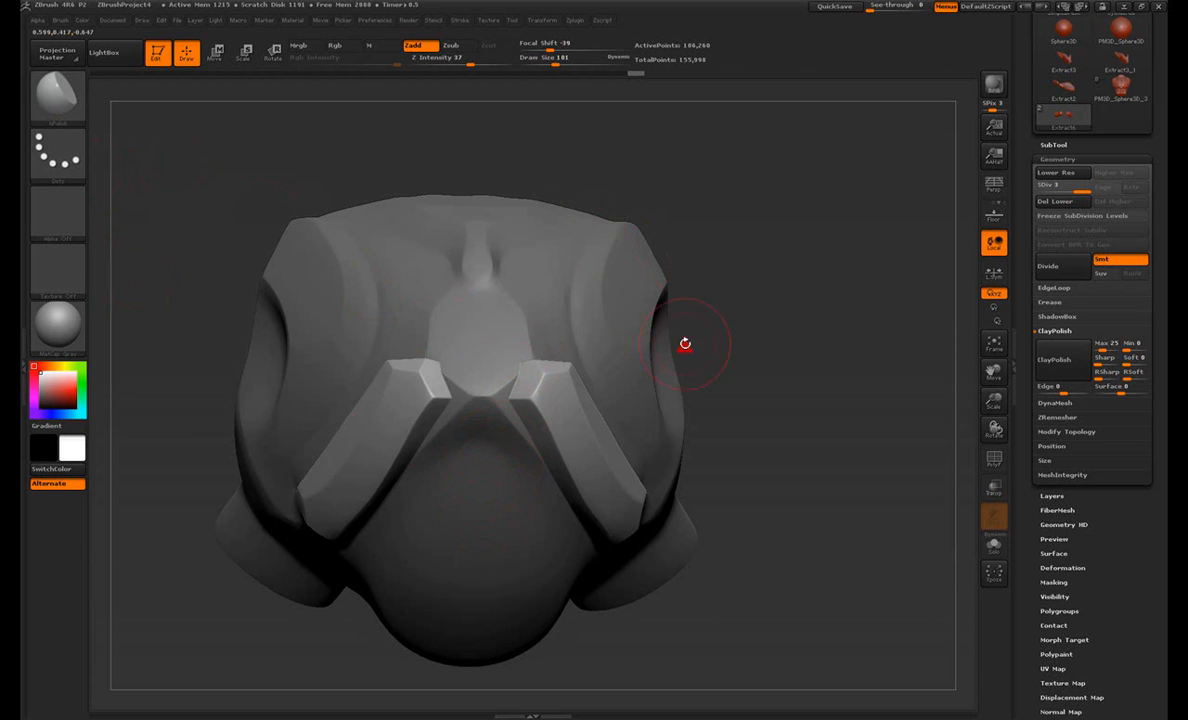
mouse_move(771, 403)
left_mouse_down()
mouse_move(750, 388)
mouse_move(811, 332)
mouse_move(801, 347)
mouse_move(770, 293)
left_mouse_up()
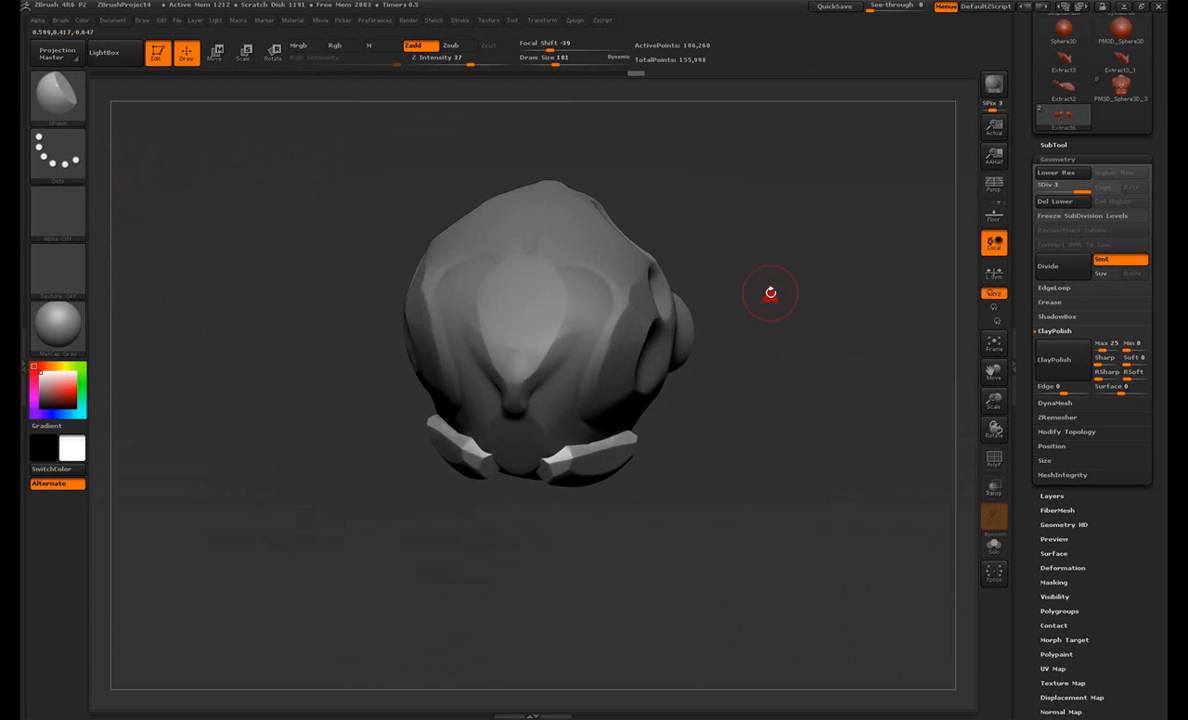
mouse_move(740, 390)
left_mouse_down()
mouse_move(761, 429)
mouse_move(753, 315)
mouse_move(823, 339)
mouse_move(695, 273)
mouse_move(817, 168)
left_mouse_up()
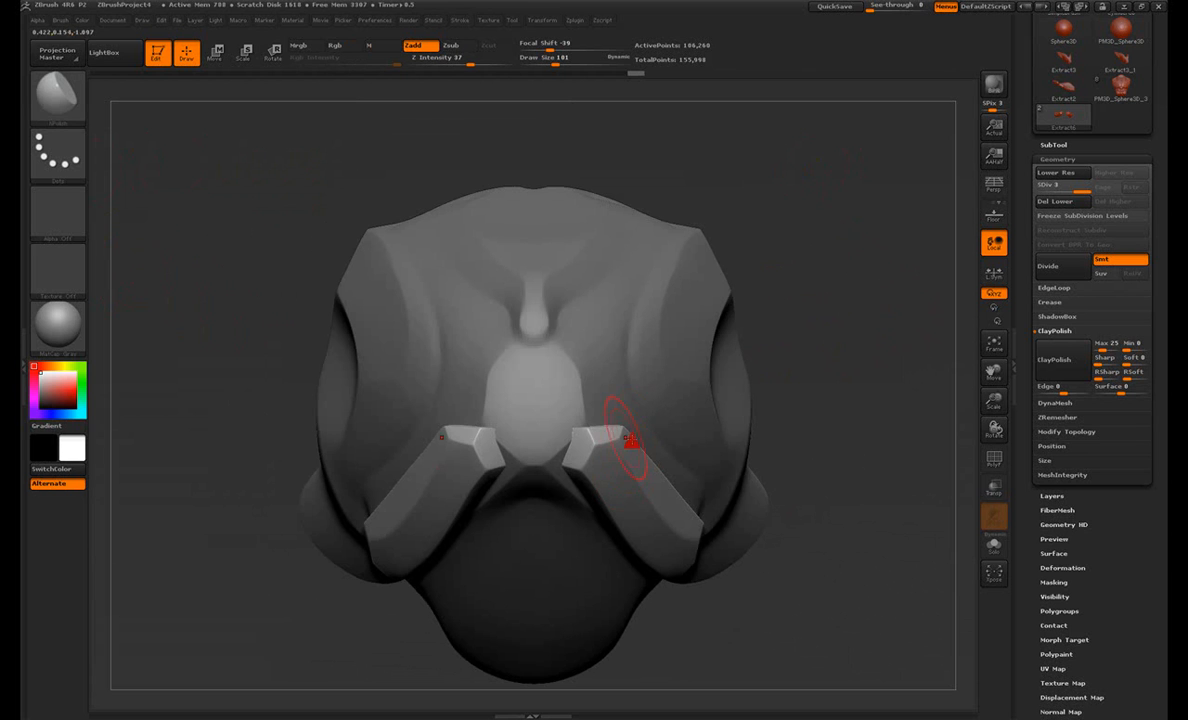
mouse_move(818, 289)
left_mouse_down()
mouse_move(812, 211)
mouse_move(811, 264)
mouse_move(610, 284)
left_mouse_up()
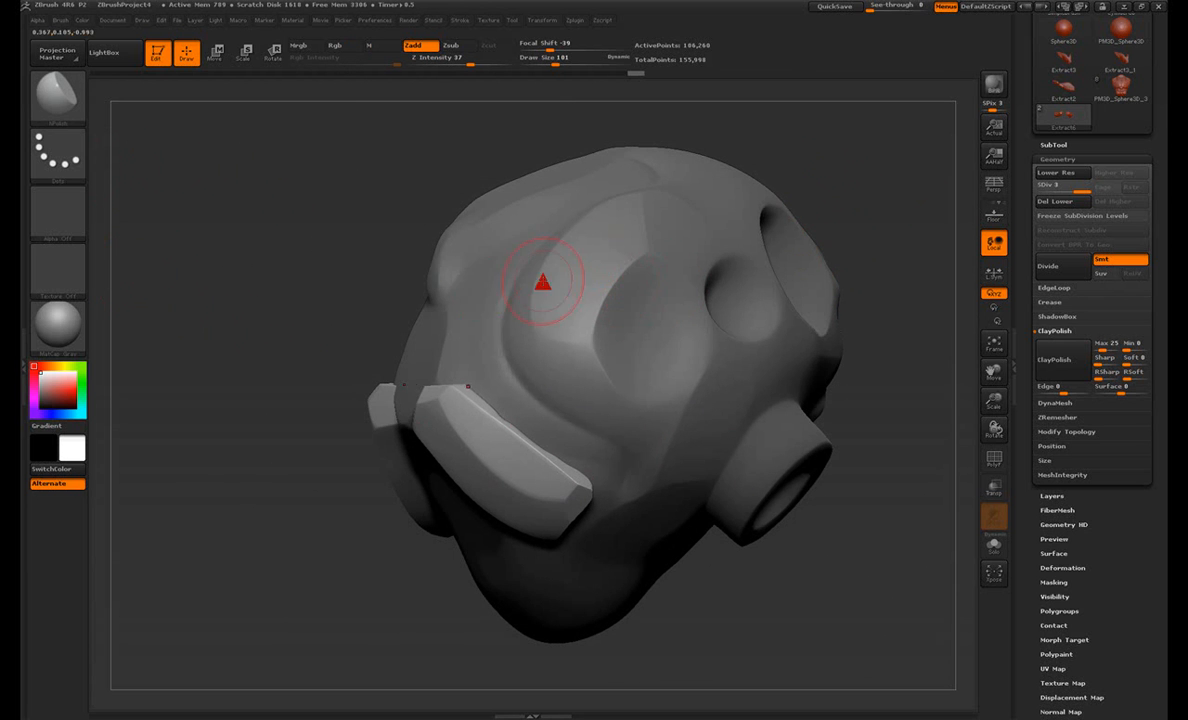
mouse_move(305, 560)
left_mouse_down()
mouse_move(392, 560)
mouse_move(600, 462)
left_mouse_up()
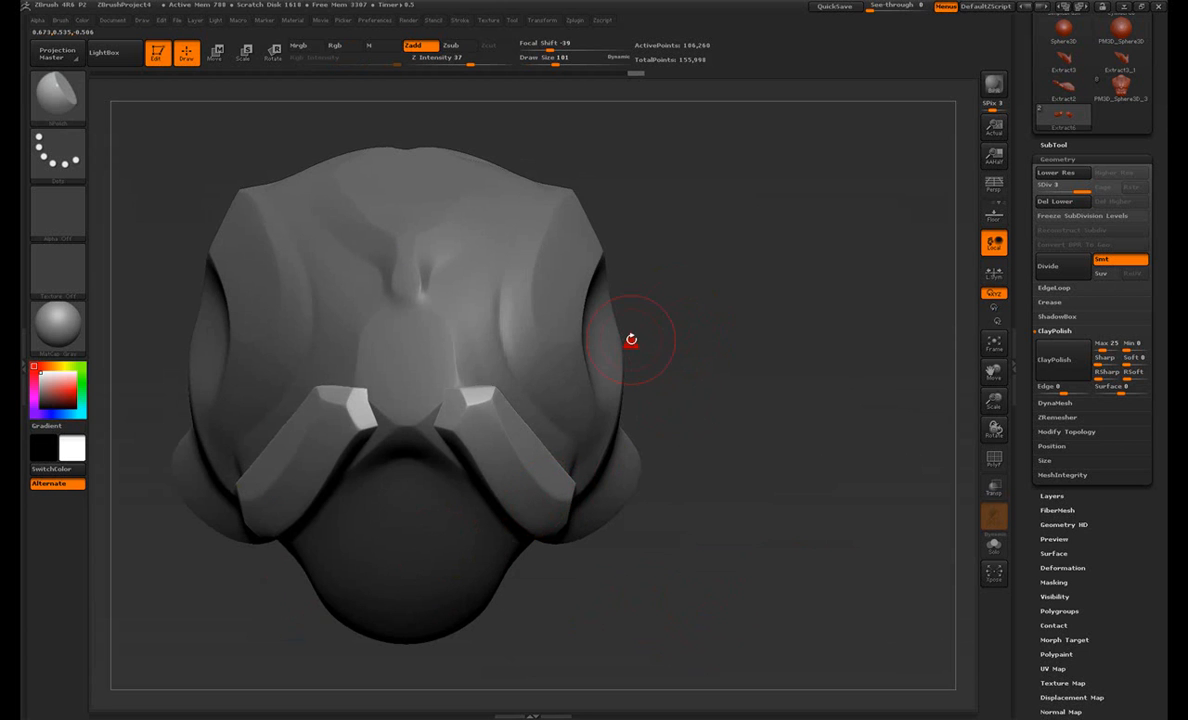
left_click_drag(730, 333, 819, 300)
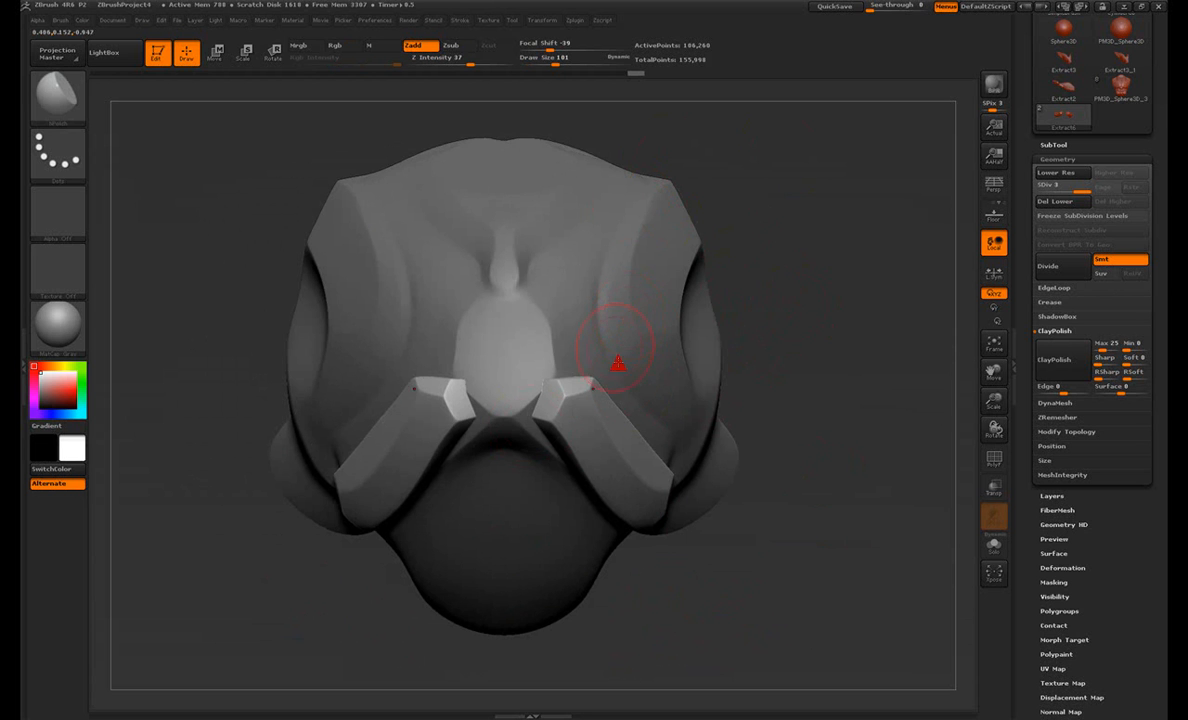
Step: Switch to the detailed PM3D_Sphere3D_3 tool, move its undo history forward in Solo mode, and show all its subtools again
left_click_drag(843, 277, 1033, 197)
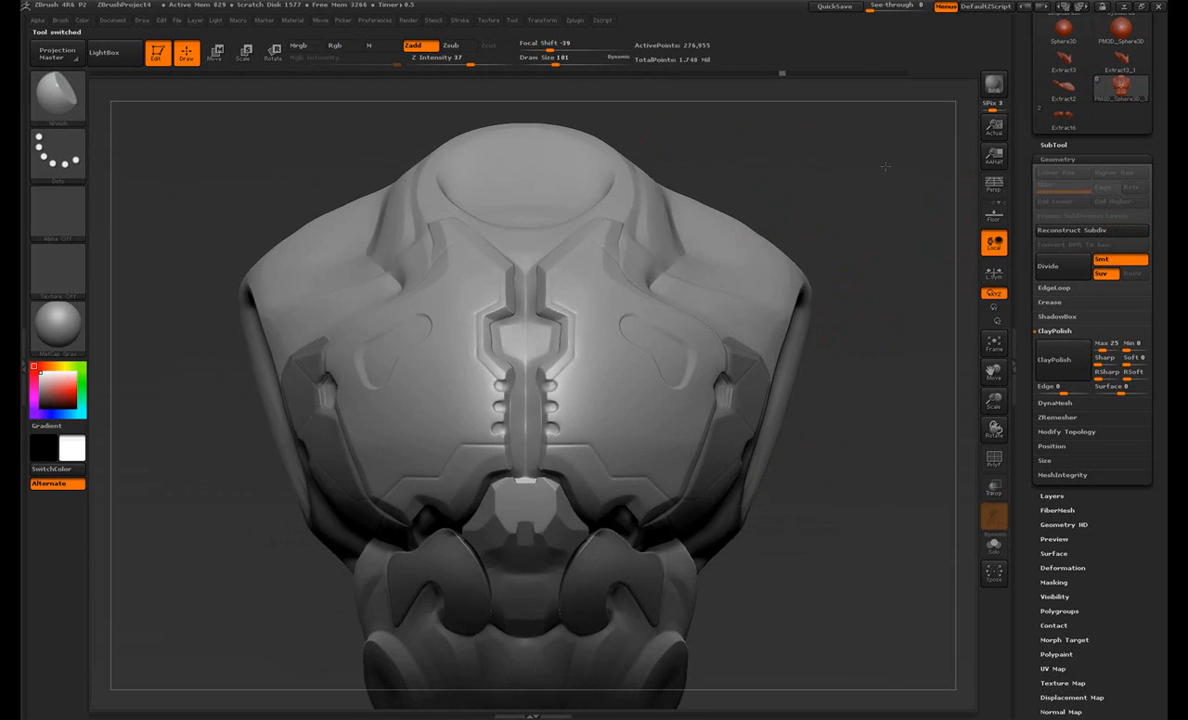
left_click_drag(885, 166, 890, 163, "alt")
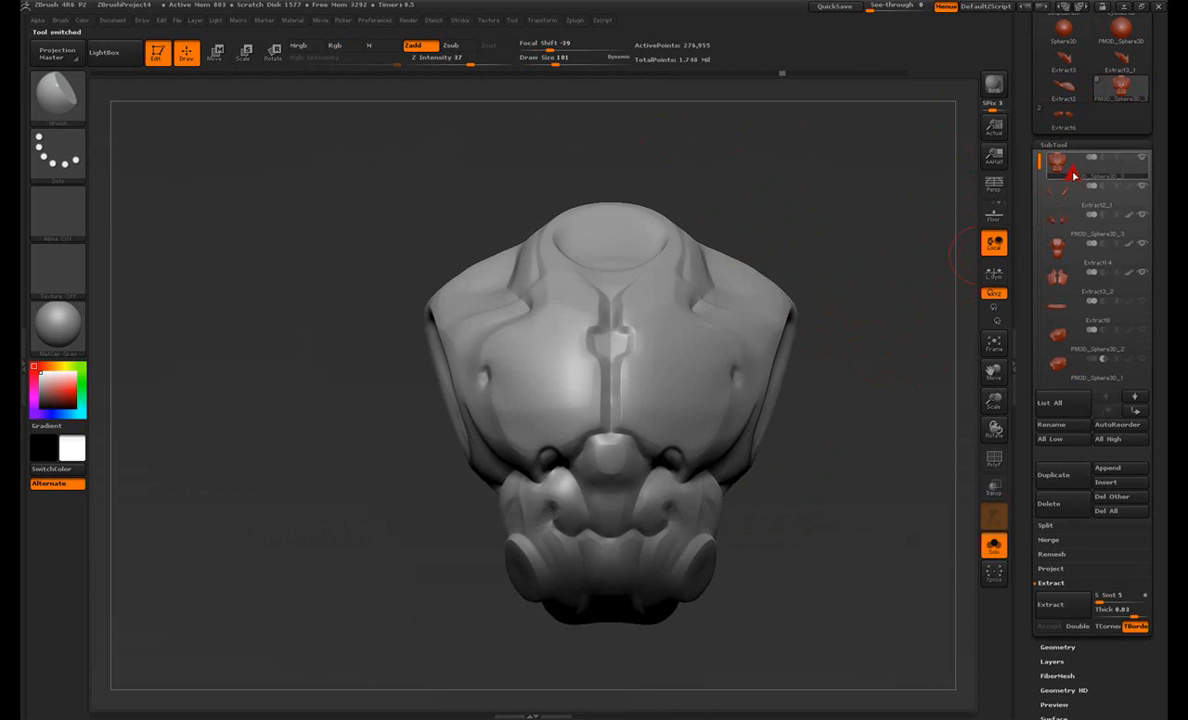
left_click_drag(909, 392, 891, 386, "alt")
left_click_drag(781, 75, 811, 78)
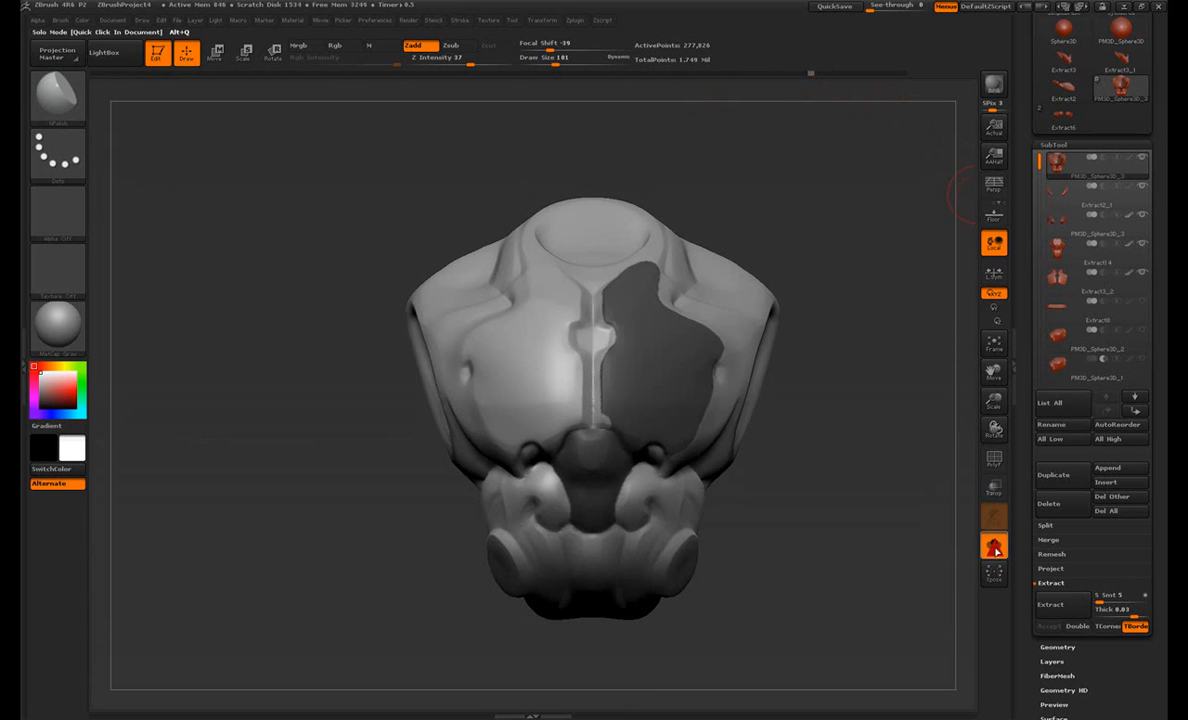
left_click(993, 545)
Step: Examine the detailed armour model's centre seam, panel grooves and side plates from the front and at an angle
left_click_drag(854, 364, 814, 376)
left_click_drag(257, 390, 560, 440, "alt")
left_click_drag(800, 498, 756, 505, "shift")
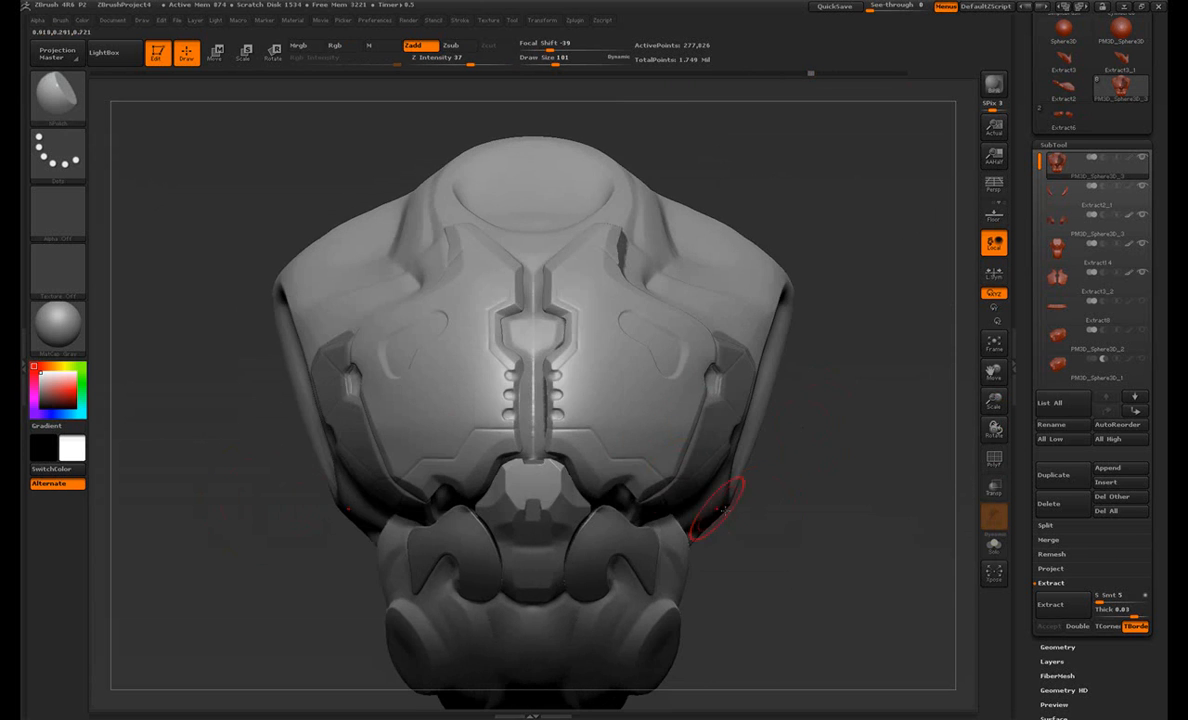
mouse_move(865, 254)
left_mouse_down()
mouse_move(832, 256)
mouse_move(866, 258)
left_mouse_up()
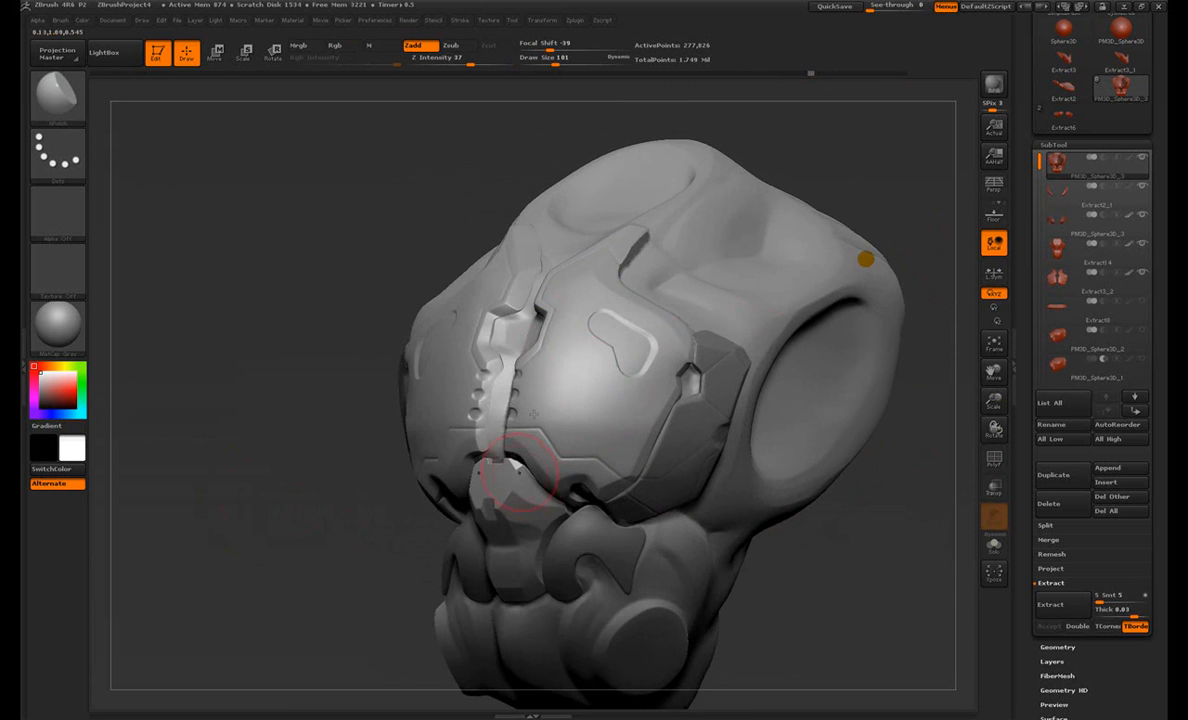
left_click_drag(378, 481, 430, 445, "alt")
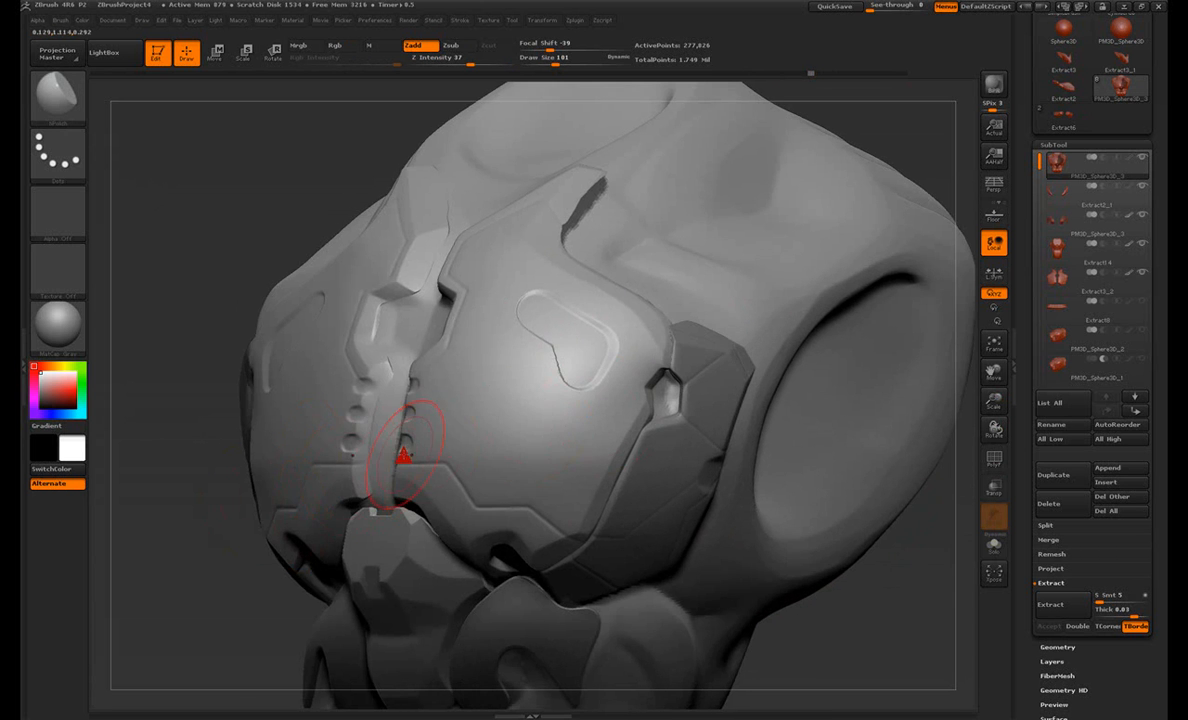
left_click_drag(153, 368, 130, 366, "shift")
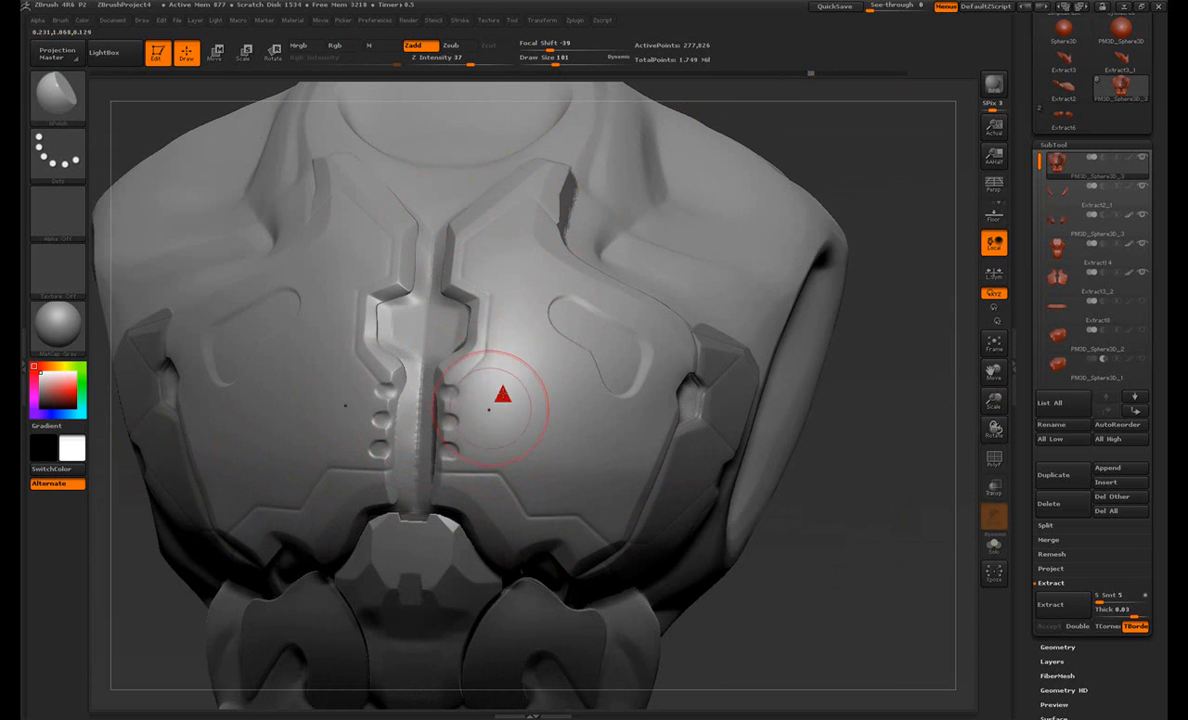
mouse_move(902, 614)
left_mouse_down()
mouse_move(865, 580)
mouse_move(848, 516)
mouse_move(875, 483)
left_mouse_up()
mouse_move(844, 428)
left_mouse_down("alt")
mouse_move(838, 485)
mouse_move(856, 484)
mouse_move(815, 440)
mouse_move(838, 329)
mouse_move(826, 493)
mouse_move(826, 462)
left_mouse_up("alt")
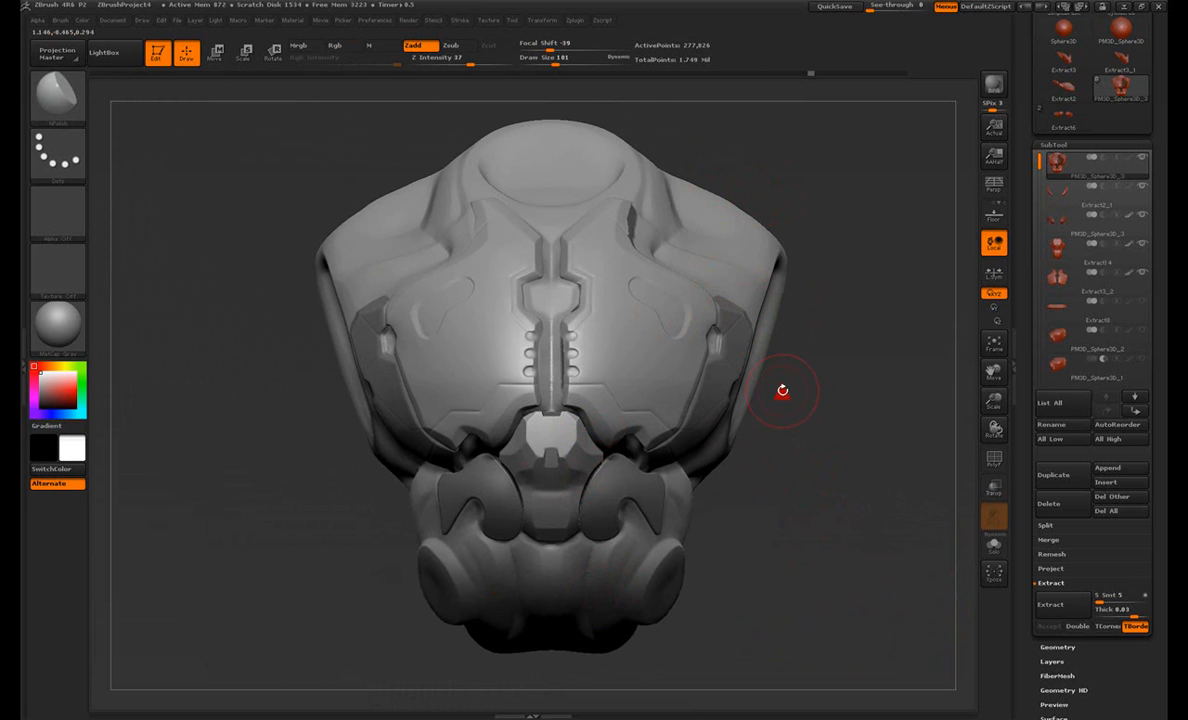
mouse_move(794, 437)
left_mouse_down()
mouse_move(862, 516)
mouse_move(811, 529)
mouse_move(870, 480)
mouse_move(842, 345)
left_mouse_up()
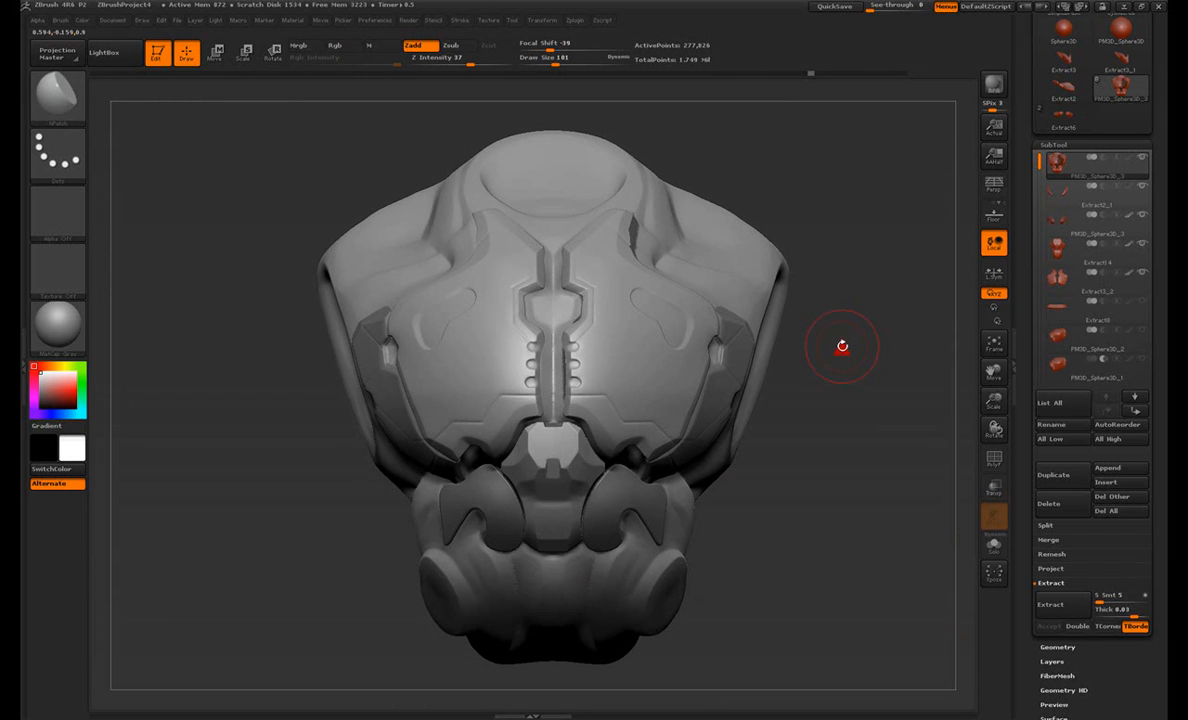